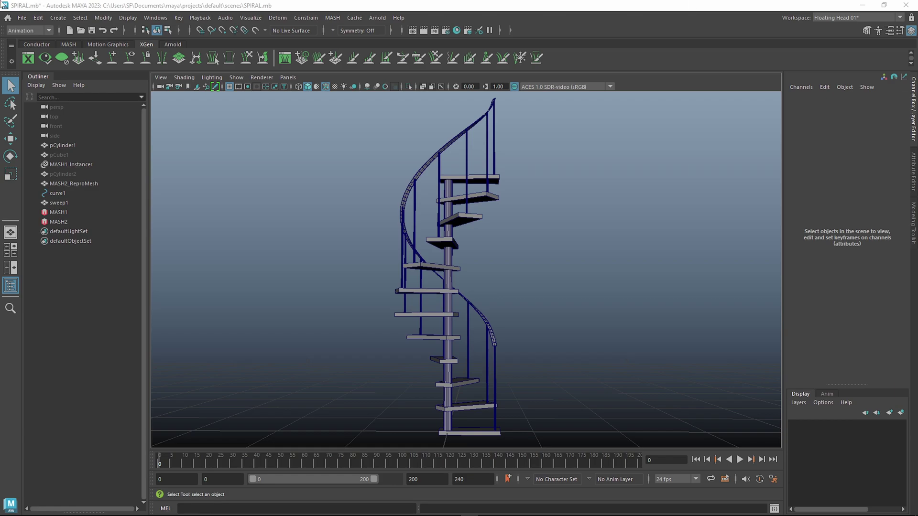
Step: Start a new scene without saving the changes to SPIRAL.mb
left_click(22, 19)
left_click(45, 36)
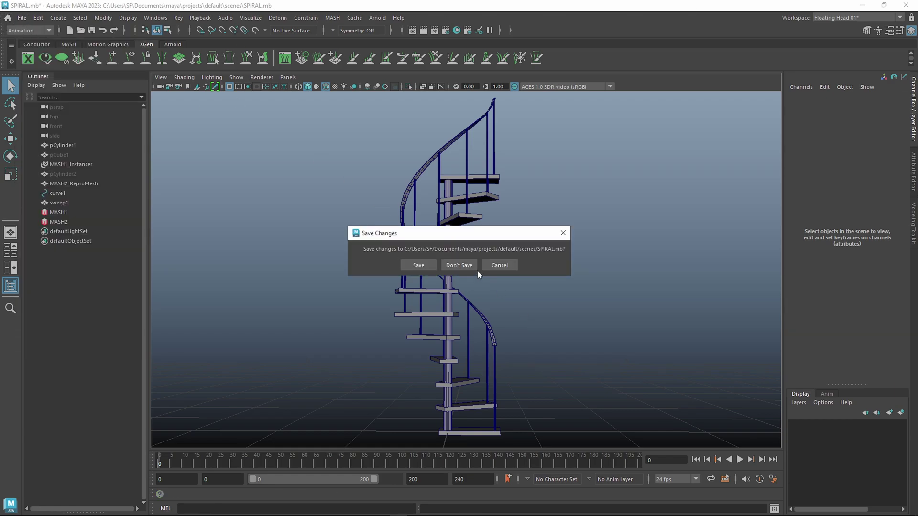
left_click(452, 265)
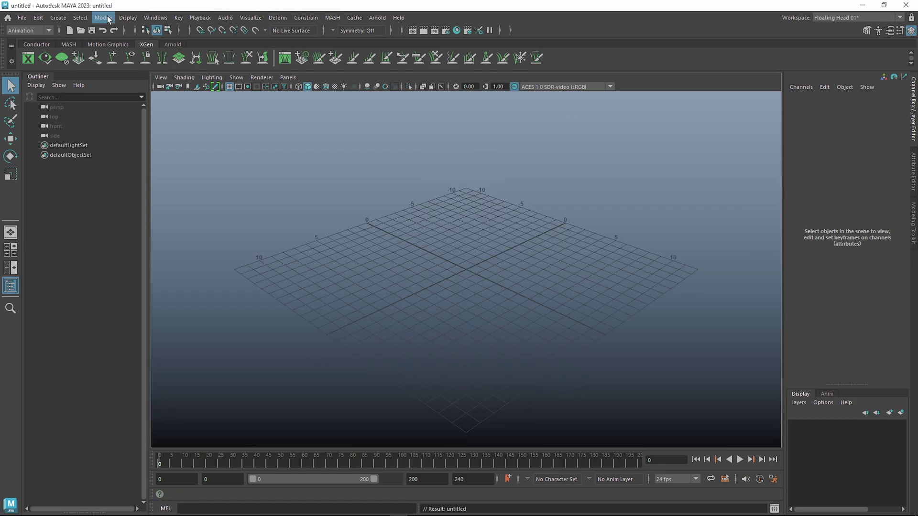
Step: Set the linear working units to meter in the preferences and save them
left_click(154, 19)
mouse_move(211, 123)
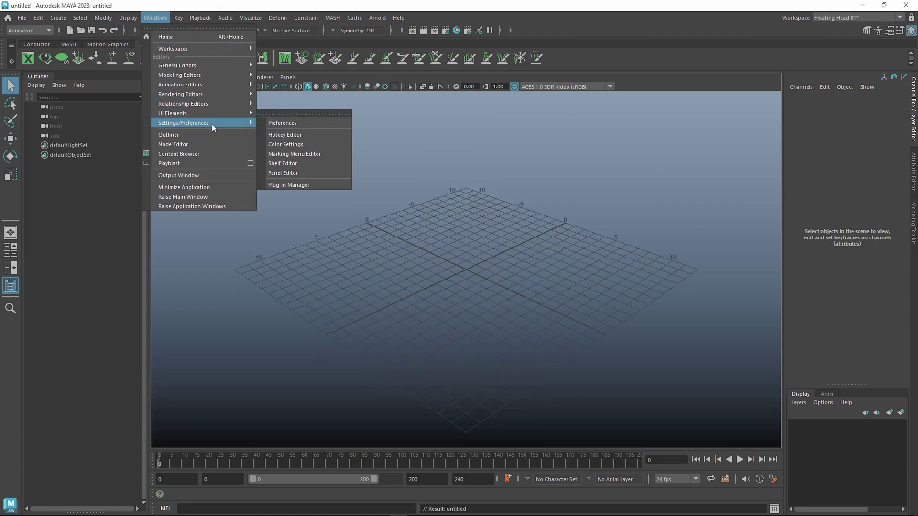
left_click(294, 126)
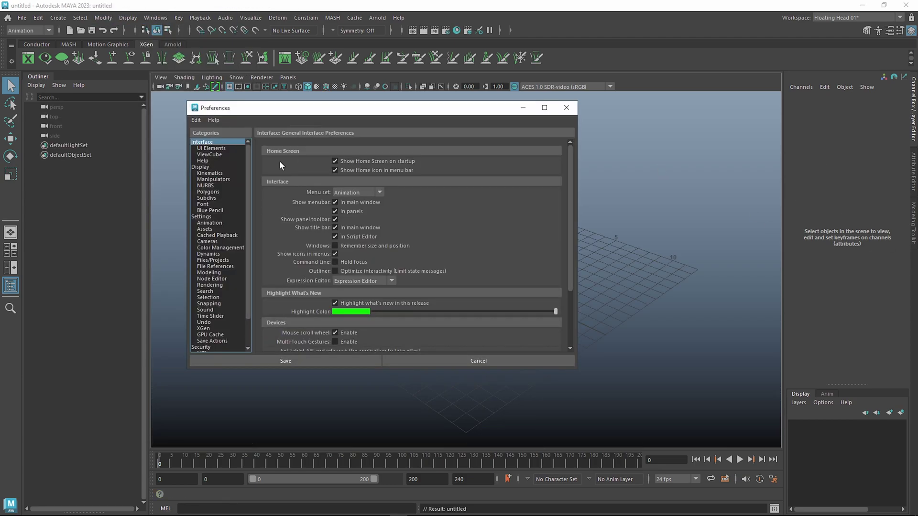
left_click(205, 218)
left_click(347, 185)
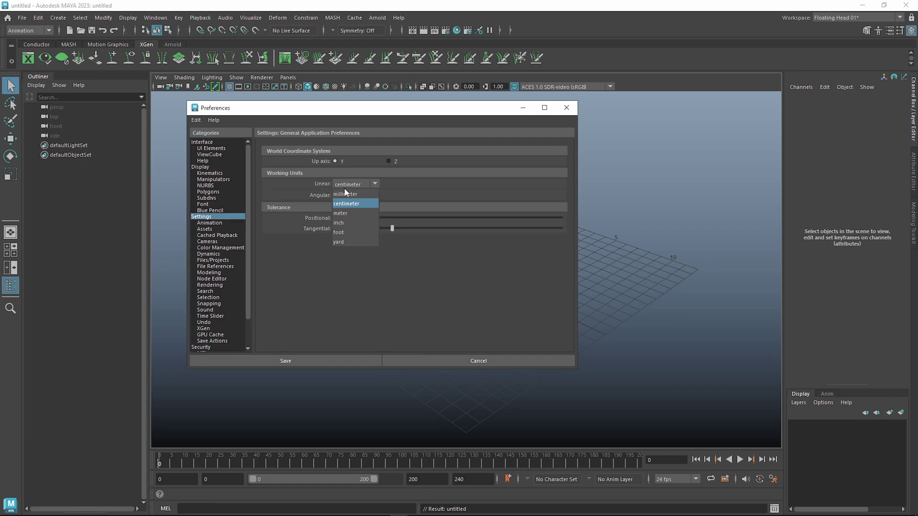
left_click(351, 213)
left_click(321, 362)
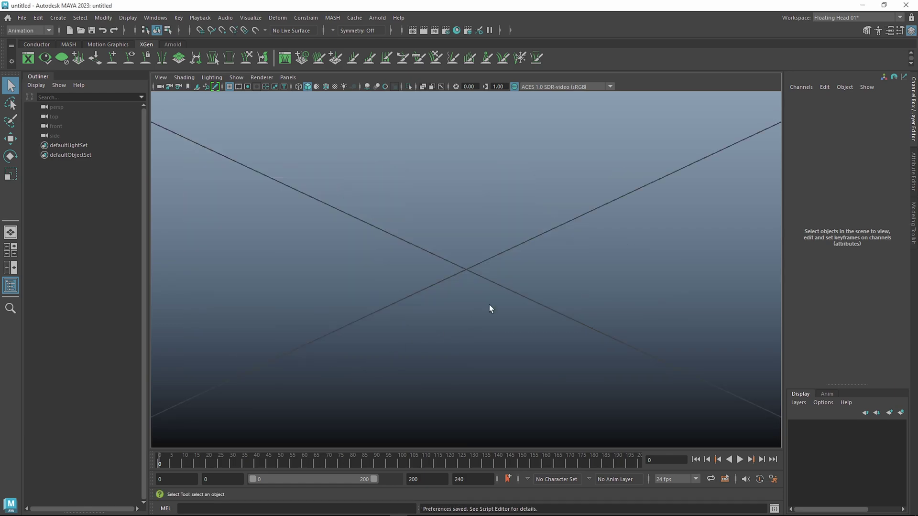
Step: Create a polygon cylinder at the centre of the grid
scroll(507, 237, "down", 10)
left_click_drag(507, 237, 606, 215, "alt")
scroll(606, 216, "up", 5)
middle_click_drag(566, 261, 534, 375, "alt")
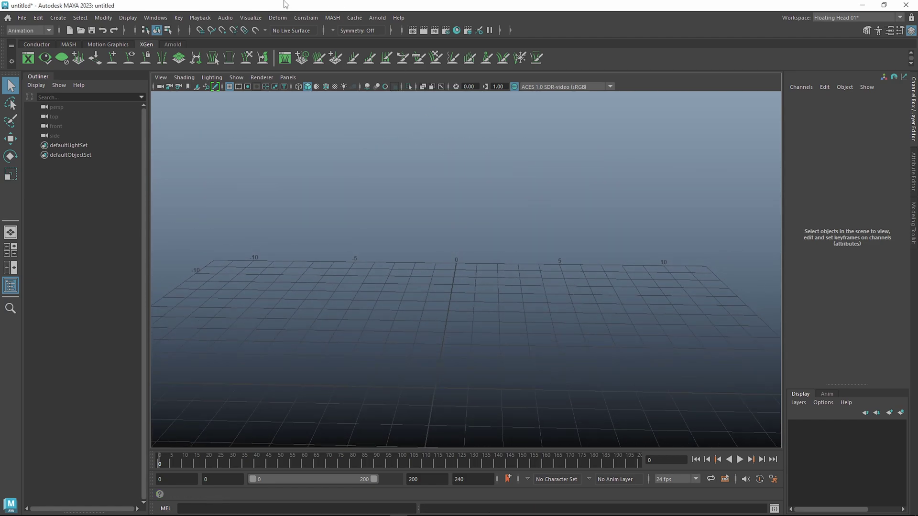
left_click(58, 17)
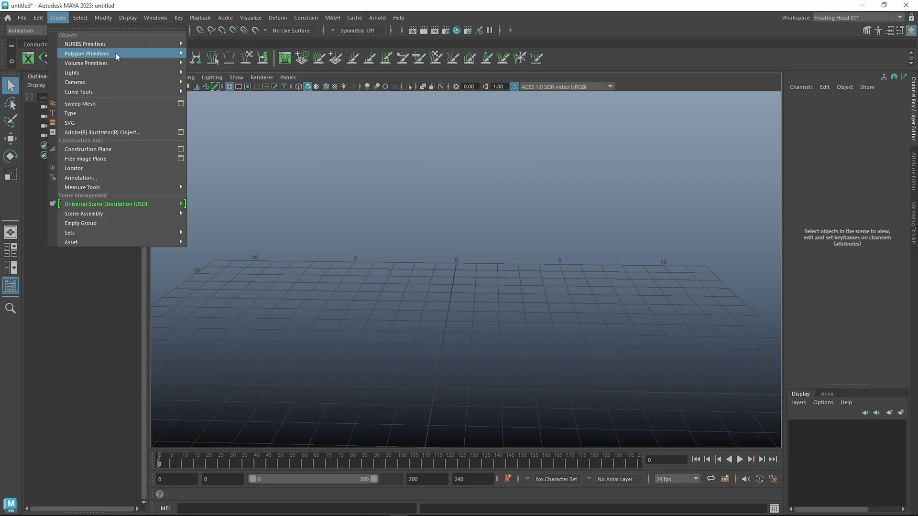
mouse_move(116, 52)
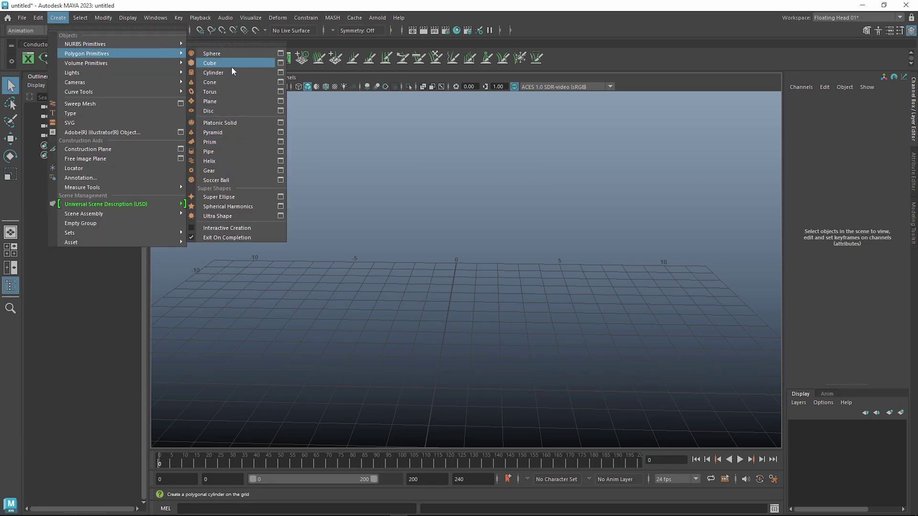
left_click(233, 72)
Step: Set the cylinder's height to 3 and its radius to 0.1
left_click(817, 207)
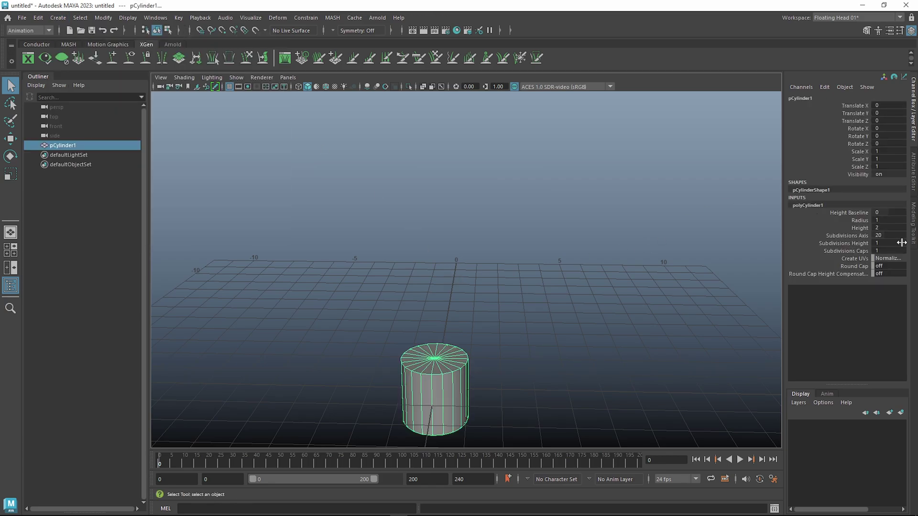
double_click(890, 228)
type("3")
key("Return")
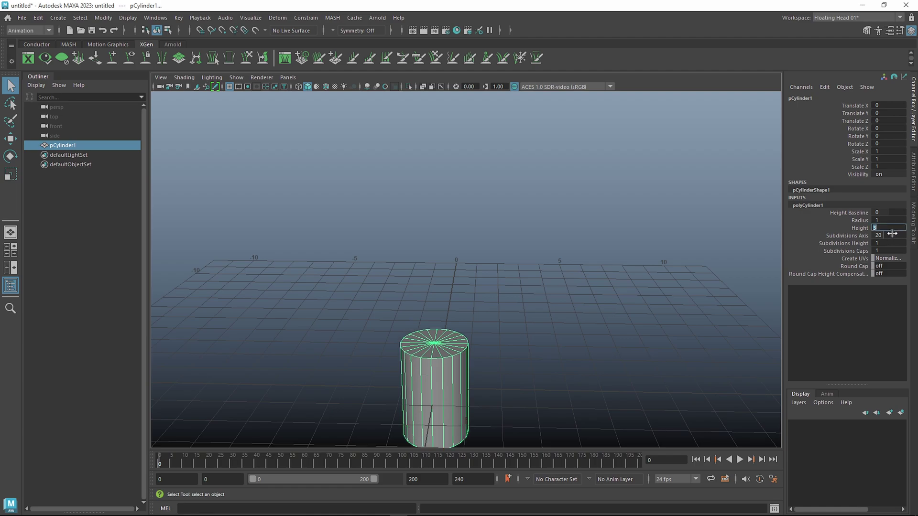
double_click(888, 221)
type("0.1")
key("Return")
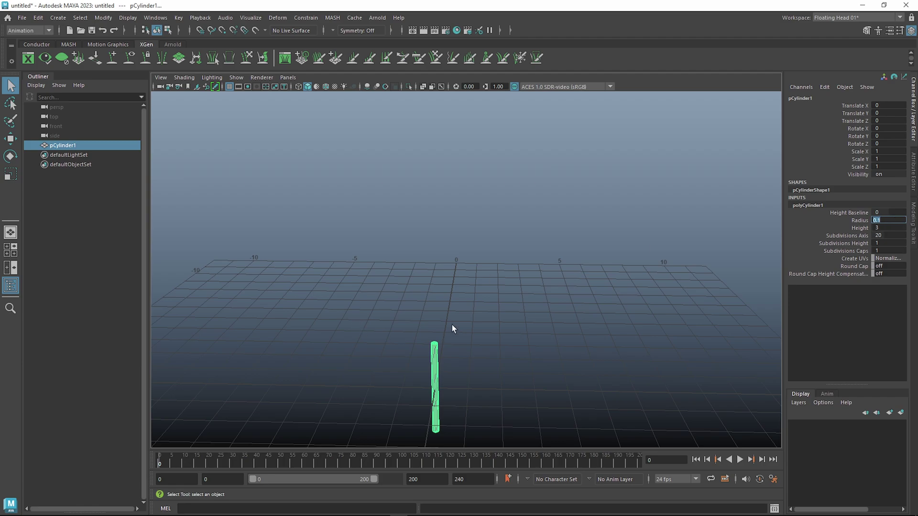
Step: Move the cylinder's pivot down to the centre of its base with vertex snapping
middle_click_drag(425, 433, 457, 336, "alt")
scroll(460, 334, "up", 5)
left_click_drag(461, 334, 472, 301, "alt")
scroll(466, 297, "down", 5)
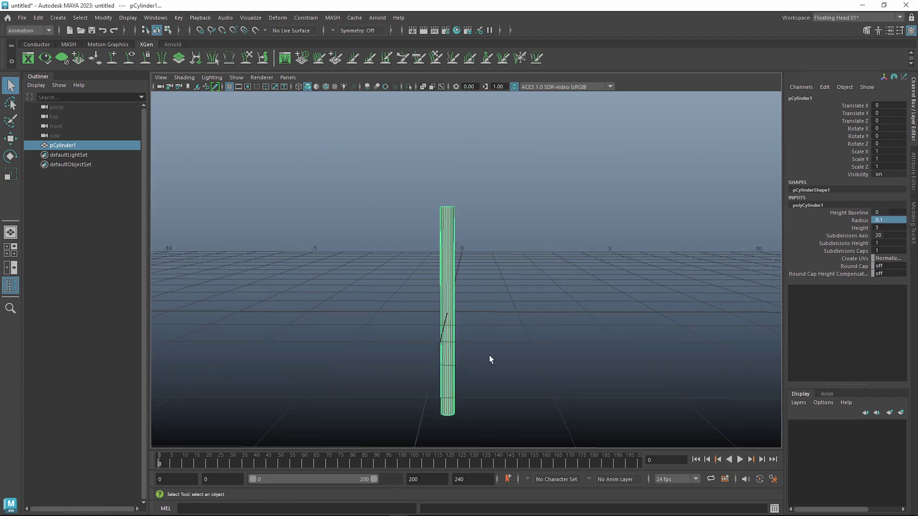
middle_click_drag(489, 355, 492, 330, "alt")
left_click_drag(565, 269, 427, 315)
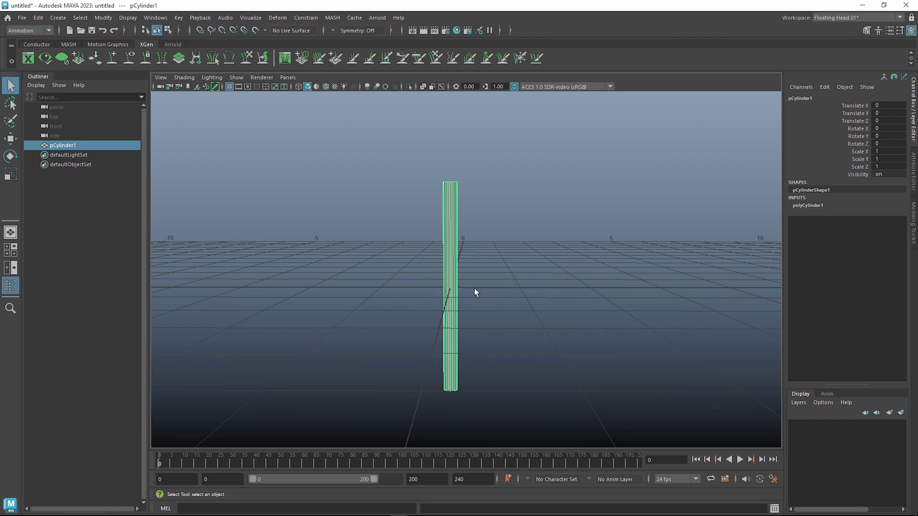
left_click_drag(474, 288, 480, 291, "alt")
key("w")
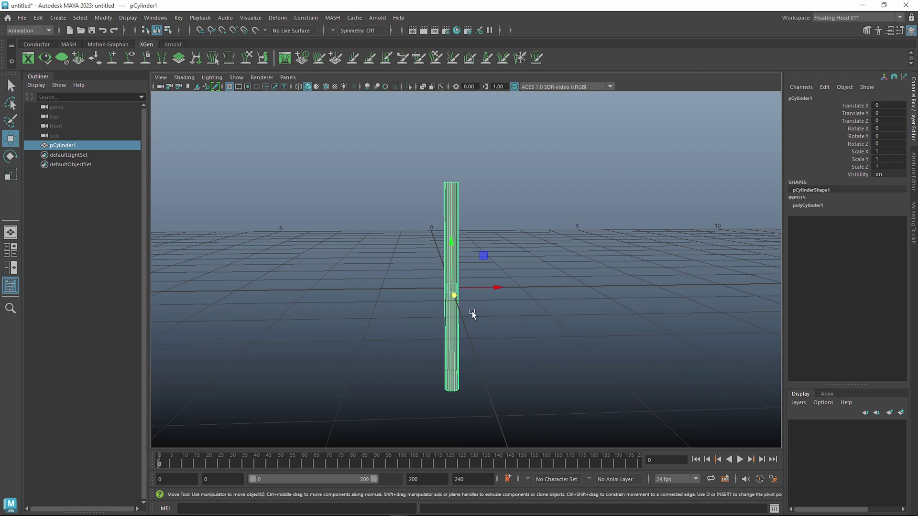
key("d")
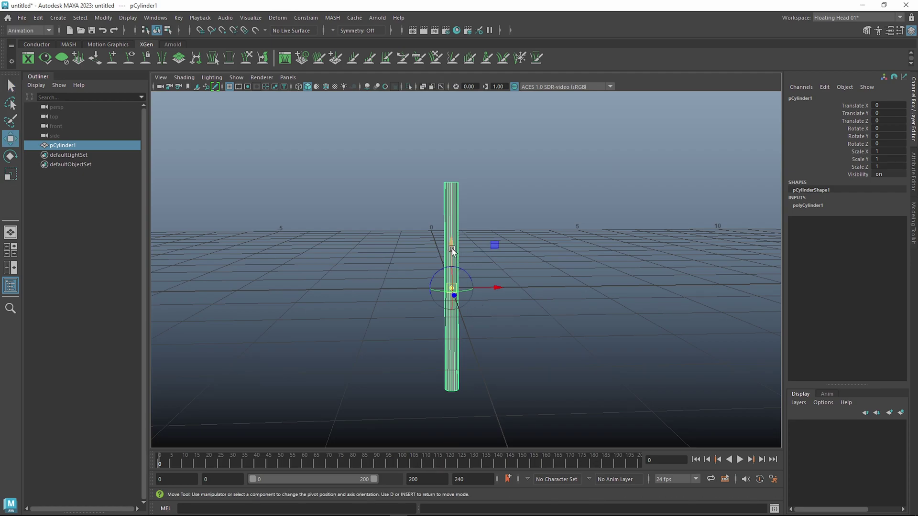
key("v")
middle_click_drag(453, 244, 456, 344)
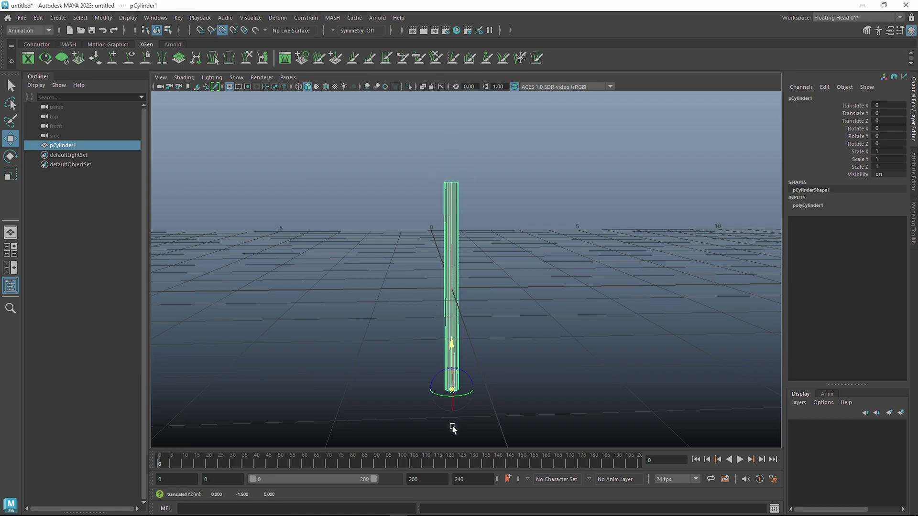
key("d")
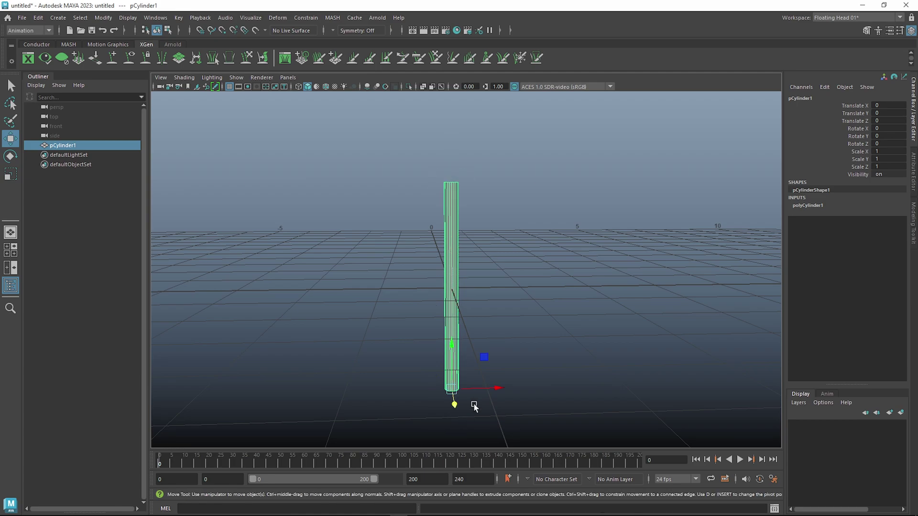
Step: Raise the cylinder with grid snapping so its base sits on the grid, and undo the move and pivot change
key("x")
left_click_drag(458, 362, 456, 315)
left_click_drag(457, 274, 457, 274)
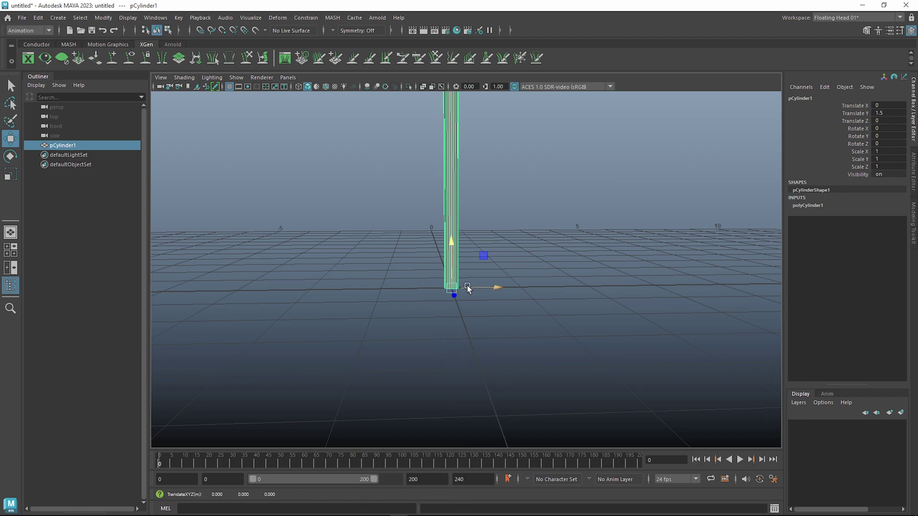
key("ctrl+z")
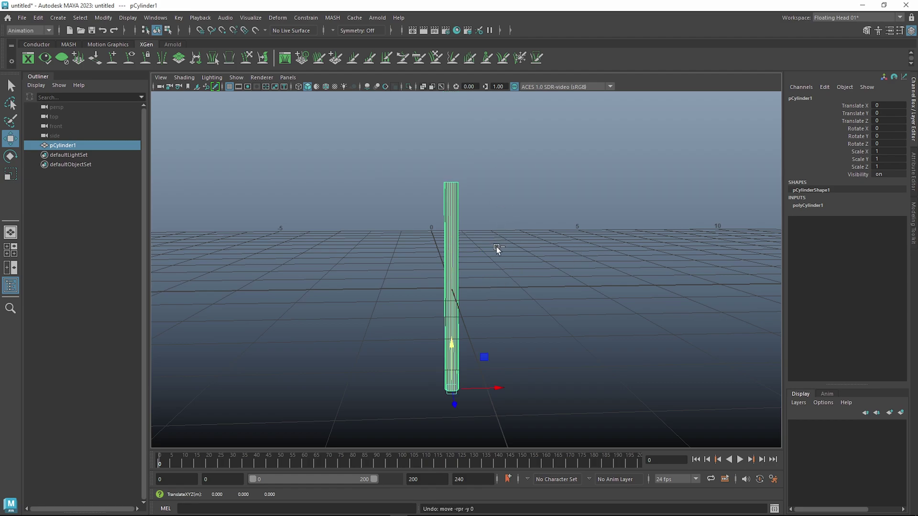
Step: Set the cylinder's Height Baseline to -0.01 so its pivot lies at the base
left_click(806, 206)
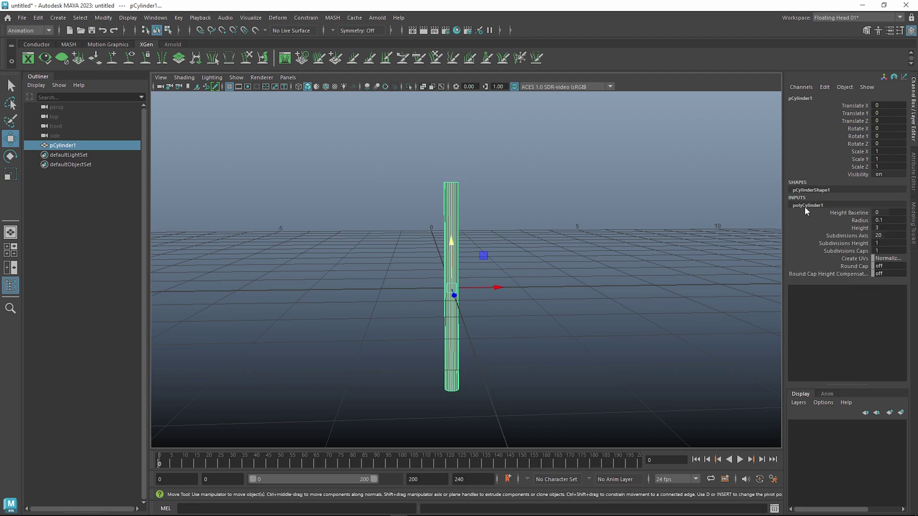
left_click(845, 214)
middle_click_drag(550, 293, 412, 298)
left_click_drag(665, 251, 549, 280, "alt")
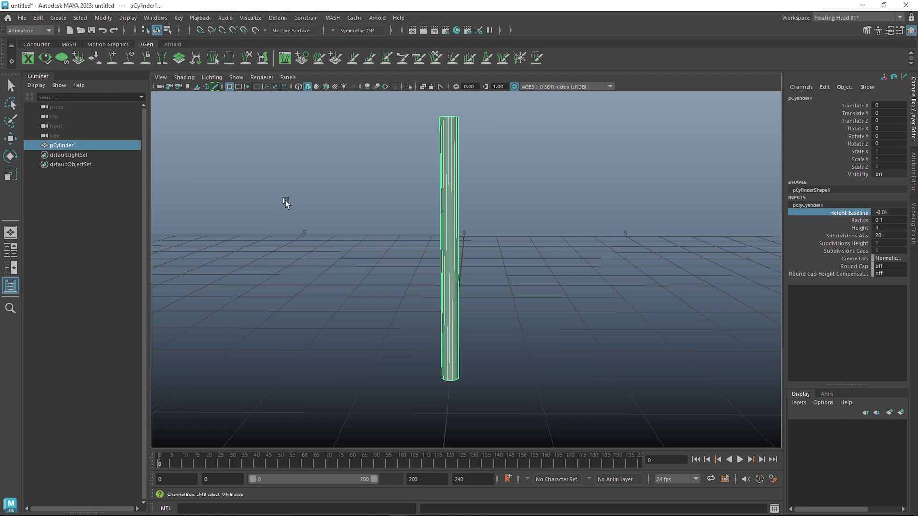
Step: Freeze the cylinder's transformations and delete its construction history
left_click(103, 17)
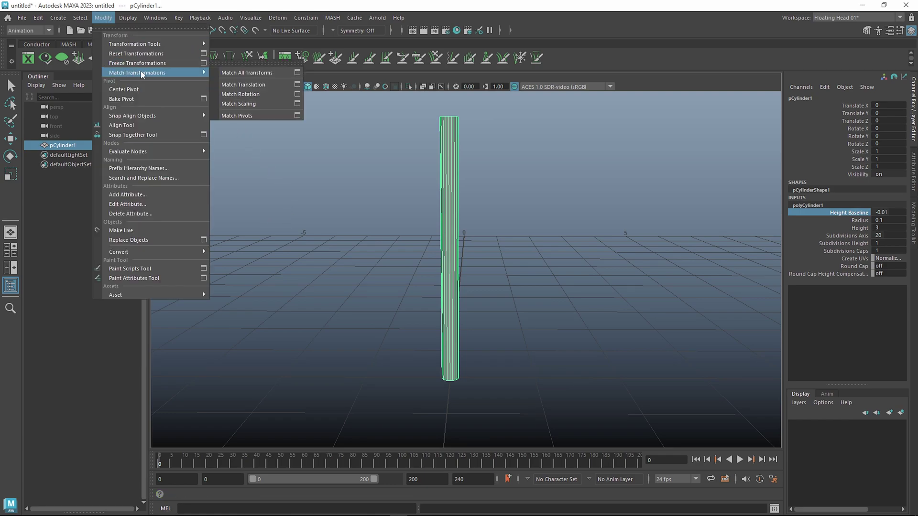
left_click(151, 63)
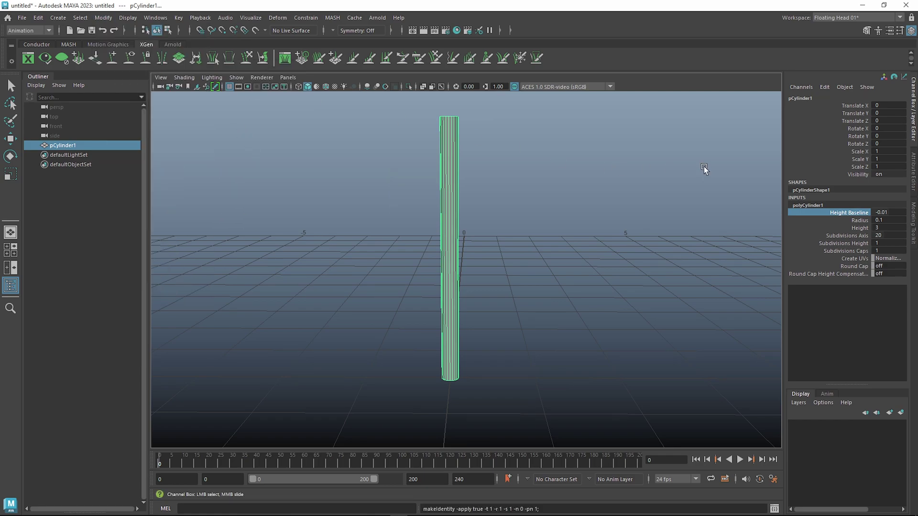
key("w")
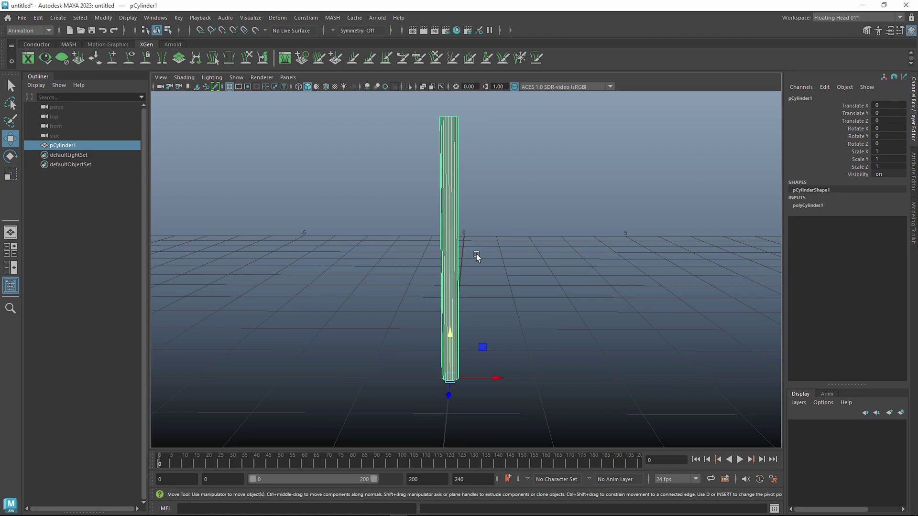
key("alt+shift+d")
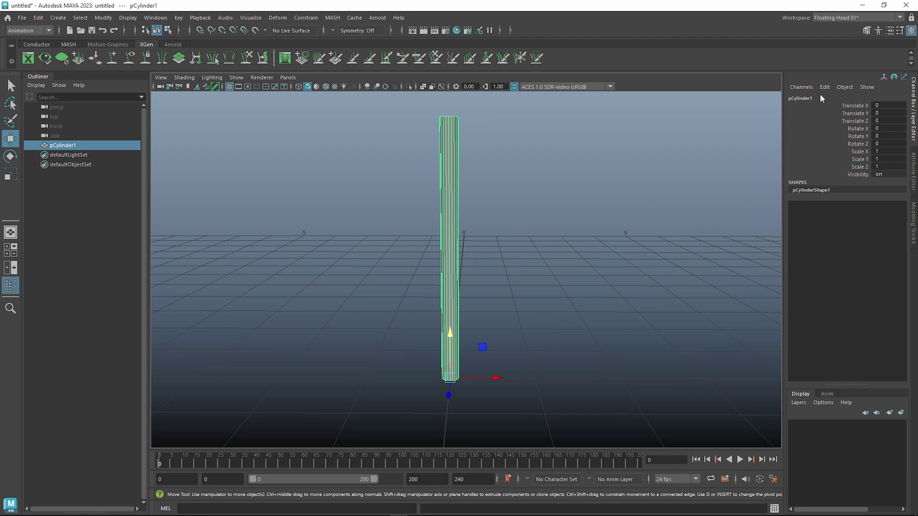
Step: Create a polygon cube at the base of the cylinder
left_click_drag(550, 239, 553, 231, "alt")
middle_click_drag(553, 231, 528, 280, "alt")
right_click_drag(528, 279, 548, 273, "alt")
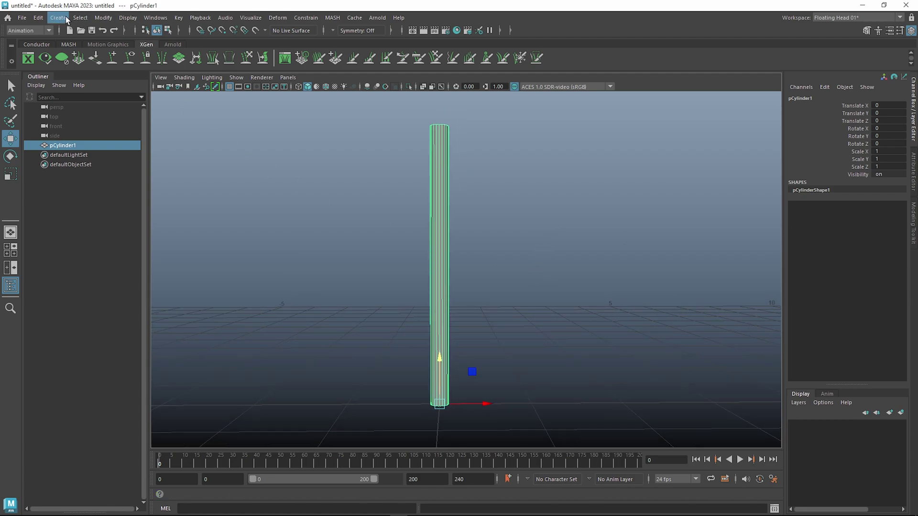
left_click(62, 20)
mouse_move(87, 53)
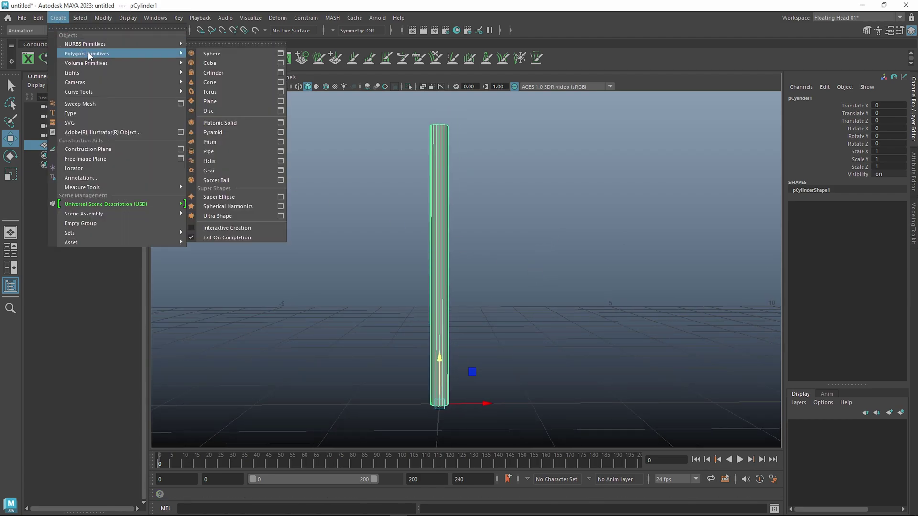
left_click(228, 64)
Step: Scale the cube to about 0.062 in Y and 0.346 in Z, and move it about 0.361 along X as a stair tread
middle_click_drag(377, 223, 382, 173, "alt")
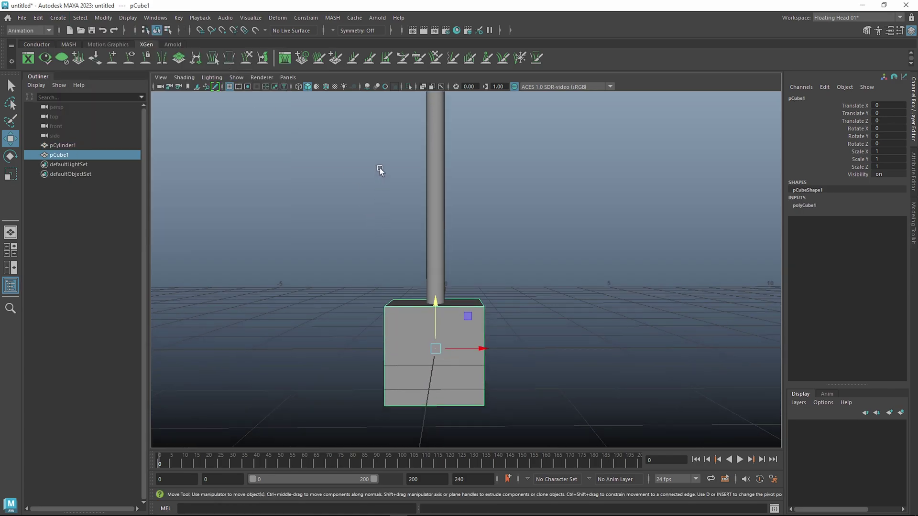
right_click_drag(381, 172, 449, 275, "alt")
left_click_drag(481, 266, 498, 288, "alt")
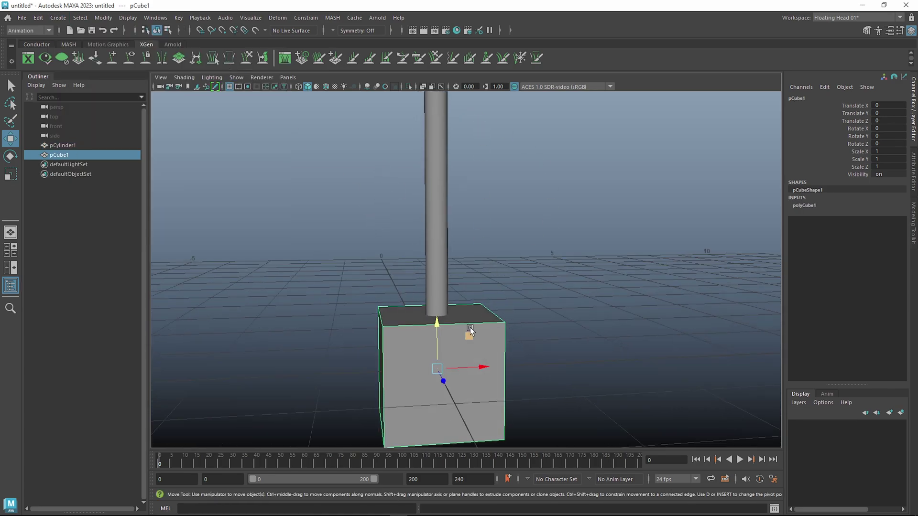
key("r")
left_click_drag(438, 321, 404, 346)
key("w")
left_click_drag(450, 395, 502, 403)
middle_click_drag(502, 403, 469, 321, "alt")
scroll(469, 322, "up", 3)
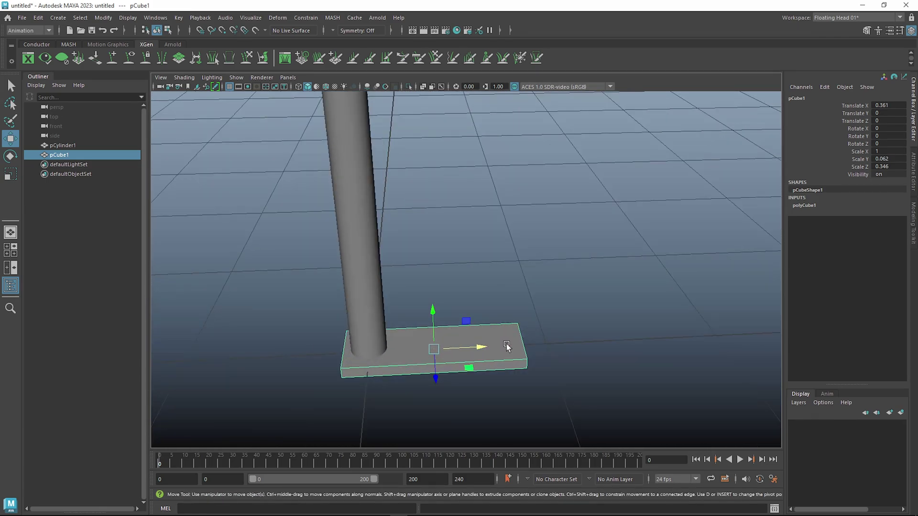
Step: Scale the tread's outer end wider in Z so the tread tapers toward the pole
right_click_drag(507, 344, 461, 242)
left_click_drag(510, 303, 607, 357)
key("r")
left_click_drag(551, 314, 579, 325)
left_click_drag(482, 439, 461, 355)
right_click_drag(447, 244, 505, 230)
left_click(543, 319)
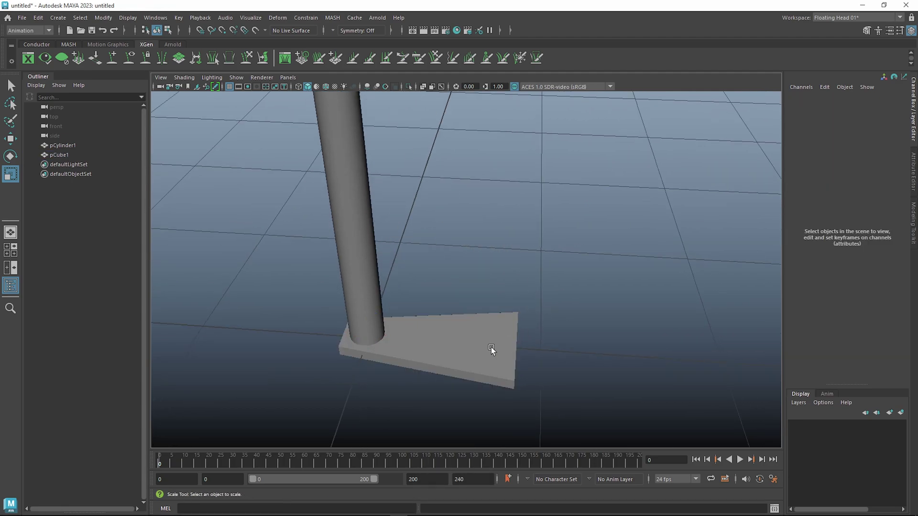
Step: Select the tapered tread and freeze its transformations
left_click(492, 348)
mouse_move(492, 349)
left_mouse_down("alt")
mouse_move(506, 301)
mouse_move(494, 353)
left_mouse_up("alt")
scroll(499, 304, "down", 2)
scroll(500, 303, "up", 2)
middle_click_drag(493, 353, 509, 358, "alt")
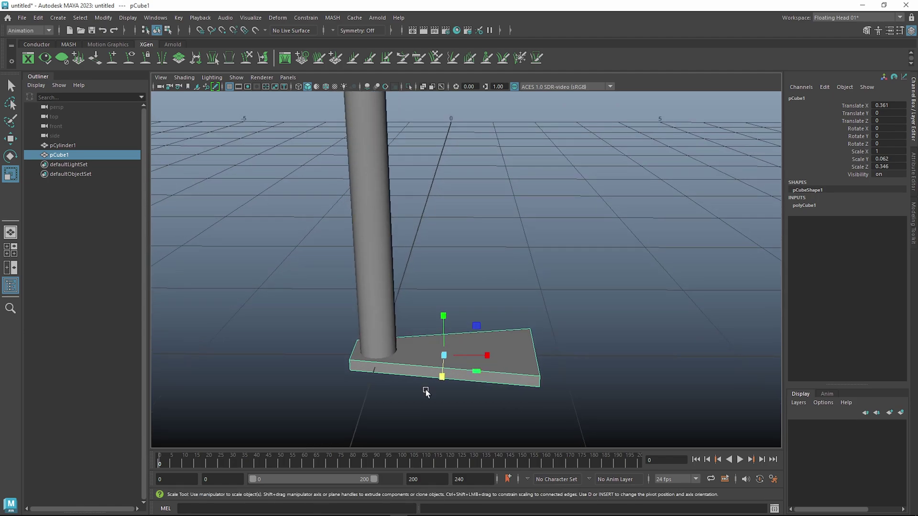
left_click_drag(501, 335, 529, 314, "alt")
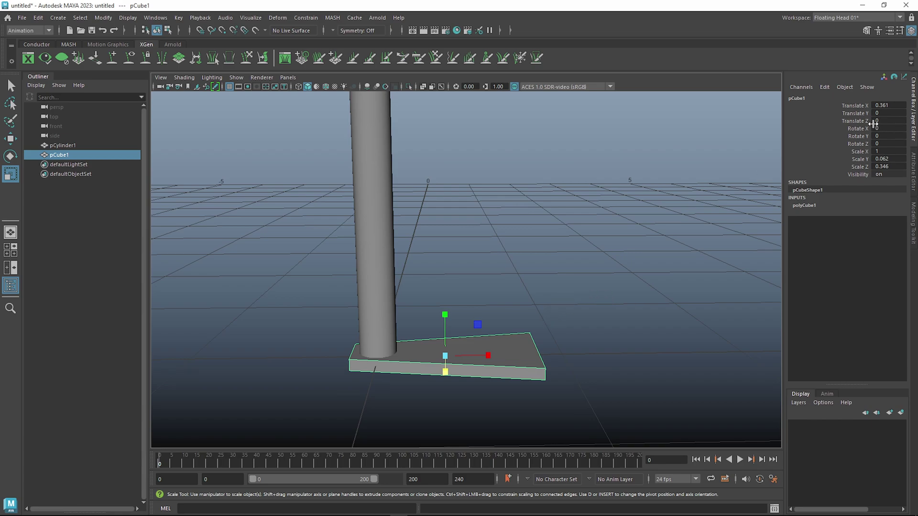
left_click(104, 18)
left_click(136, 63)
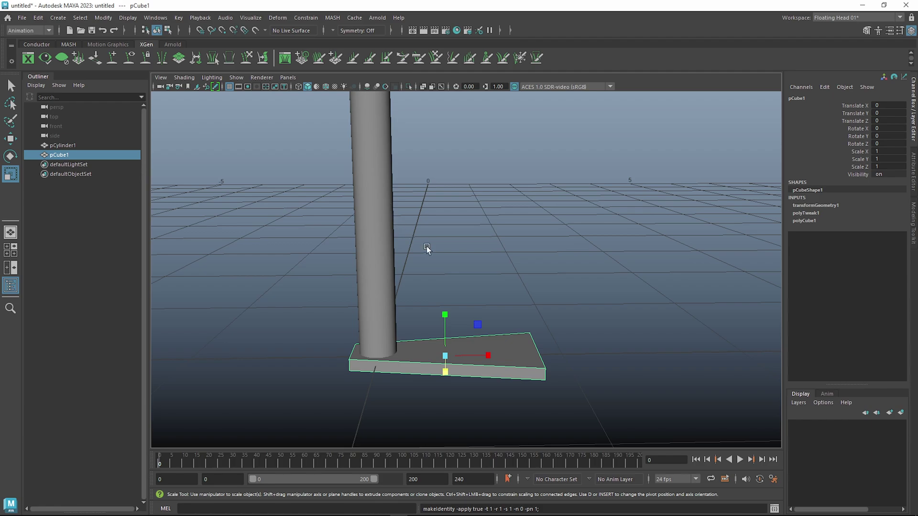
Step: Delete the construction history of the tapered tread
key("alt+shift+d")
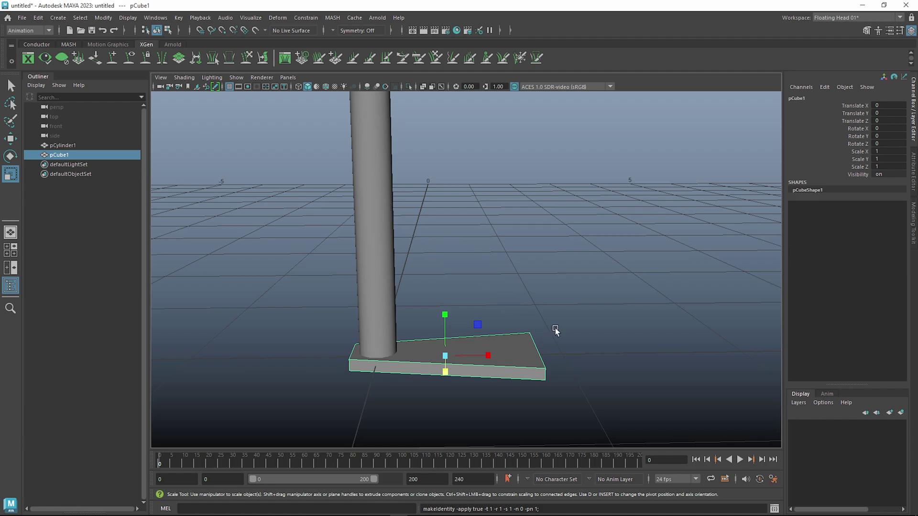
key("w")
left_click_drag(536, 354, 501, 325, "alt")
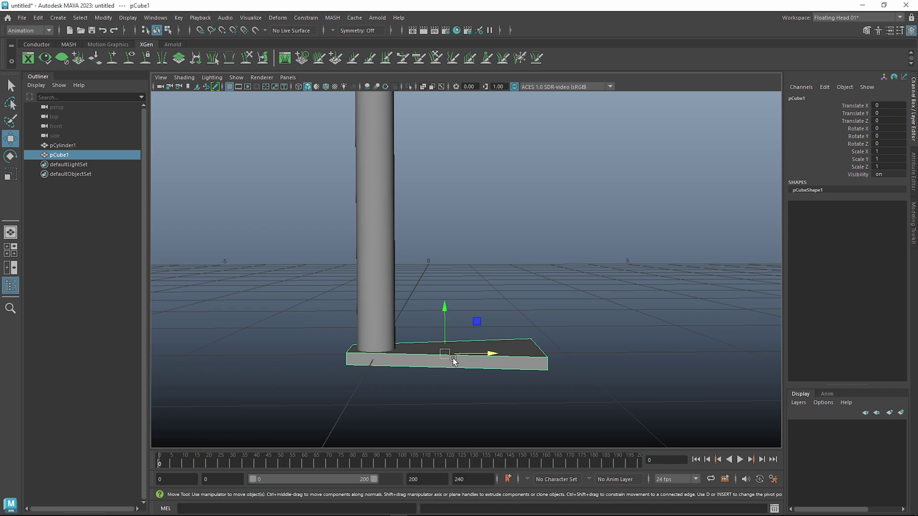
Step: Try rotating the tread around its vertical axis with the current pivot, and undo the rotation
key("e")
left_click_drag(461, 363, 460, 382)
key("ctrl+z")
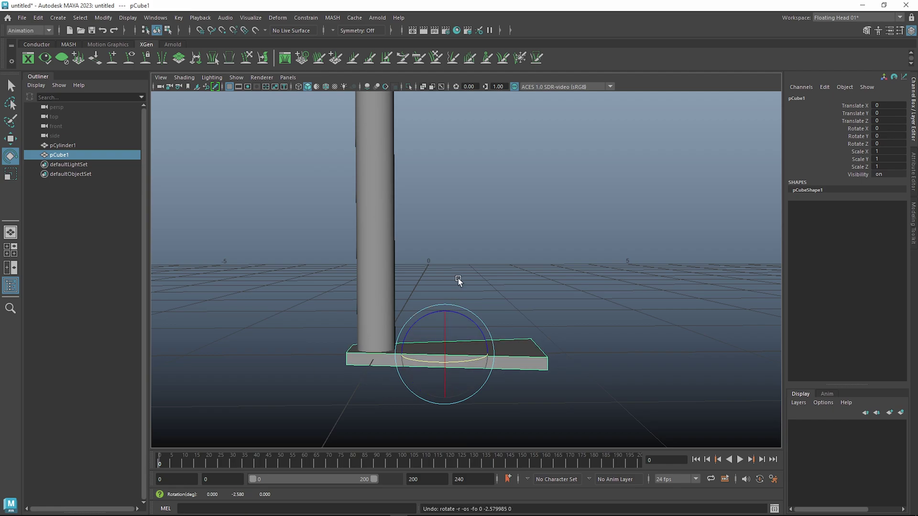
Step: Show the scene in the top orthographic view as wireframe, with pivot editing active on the tread
left_click_drag(458, 280, 475, 268, "alt")
key("d")
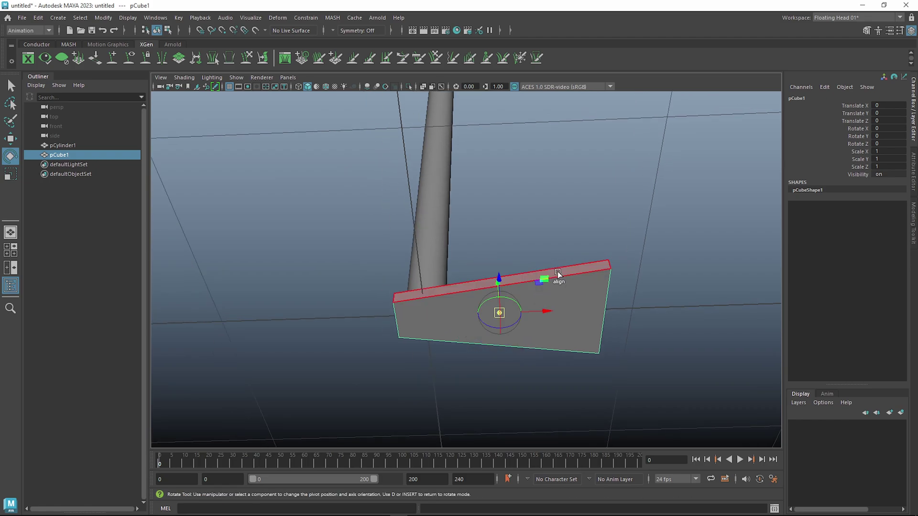
left_click_drag(544, 234, 544, 271, "alt")
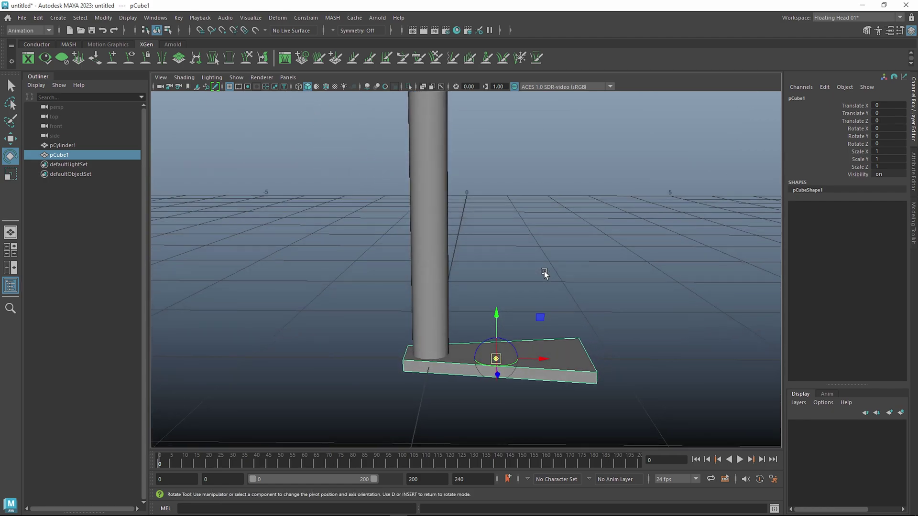
left_click(288, 77)
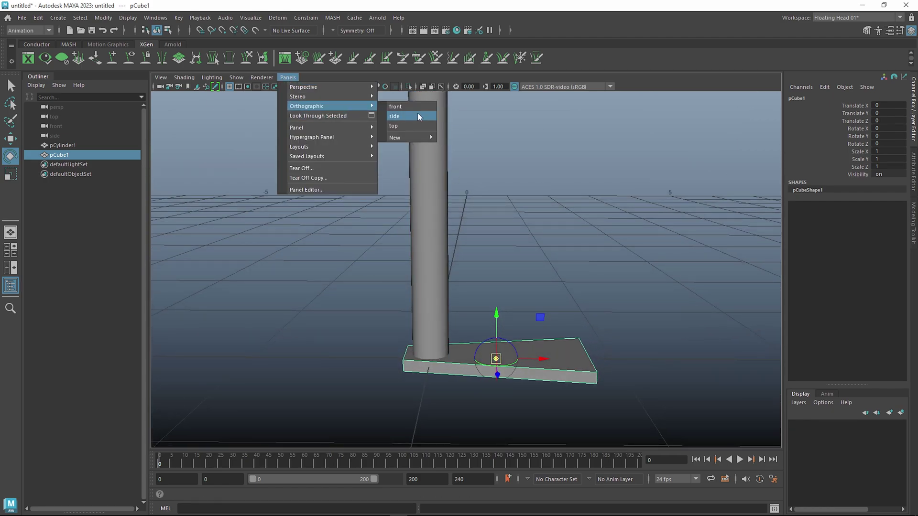
left_click(406, 127)
key("d")
key("4")
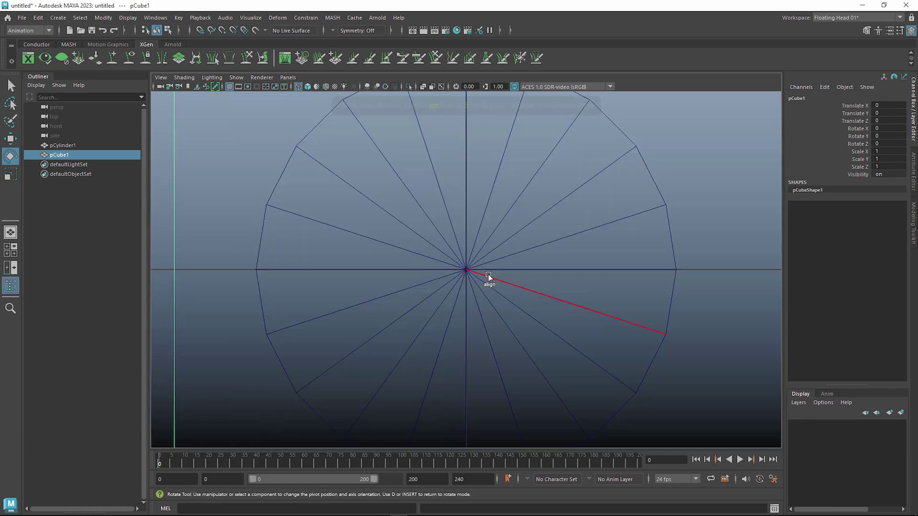
Step: Move the tread's pivot along X and vertex-snap it to the centre of the pole
scroll(509, 246, "down", 8)
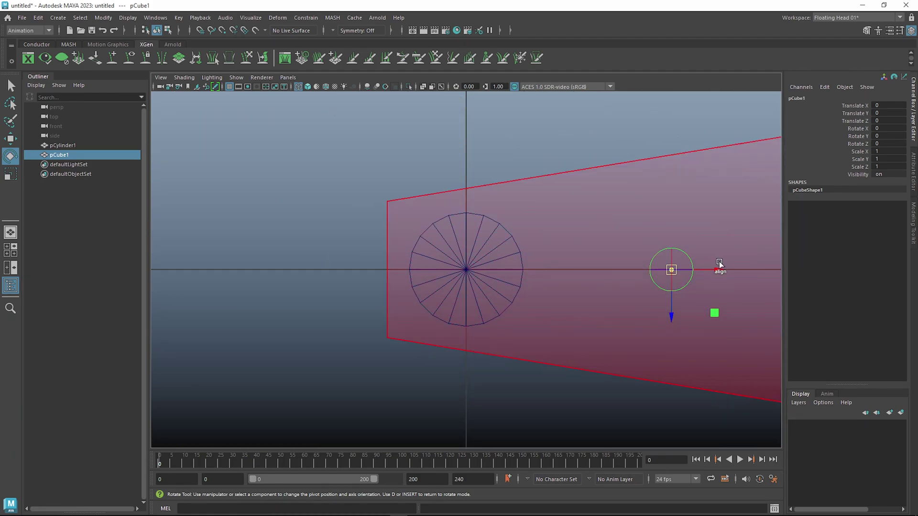
key("v")
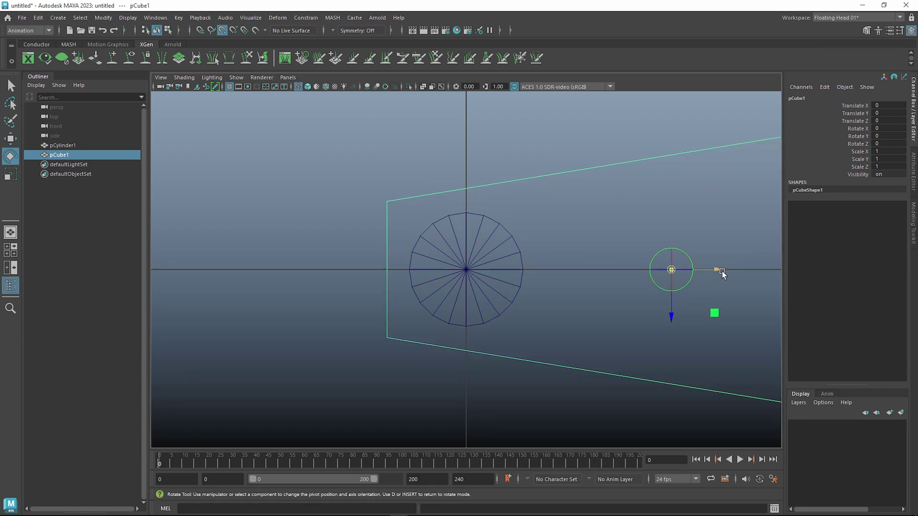
left_click_drag(720, 273, 720, 272)
left_click_drag(521, 269, 468, 266)
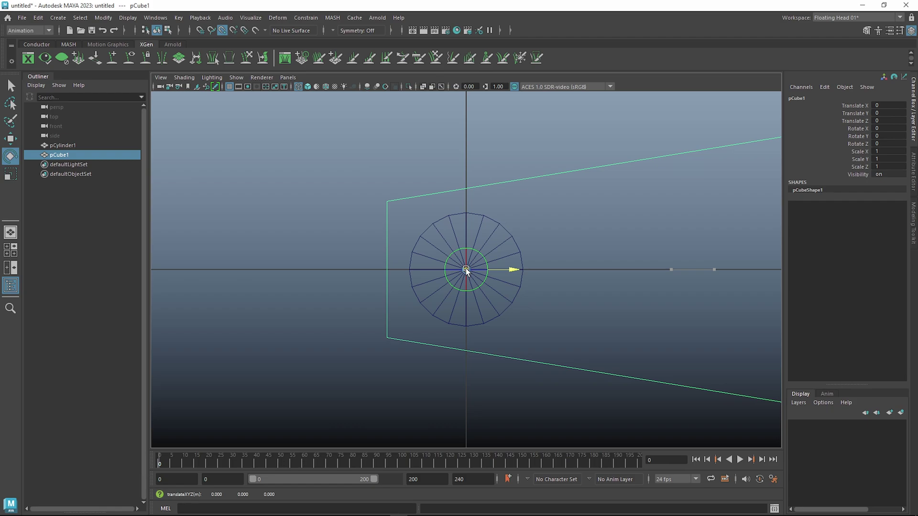
left_click_drag(467, 269, 468, 270)
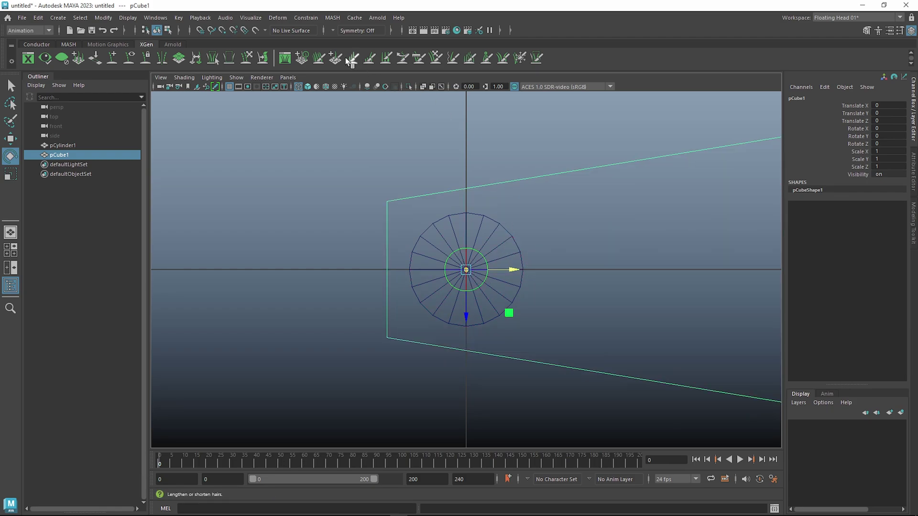
Step: Return to the perspective view with shaded display and finish editing the tread's pivot
left_click(288, 77)
left_click(395, 90)
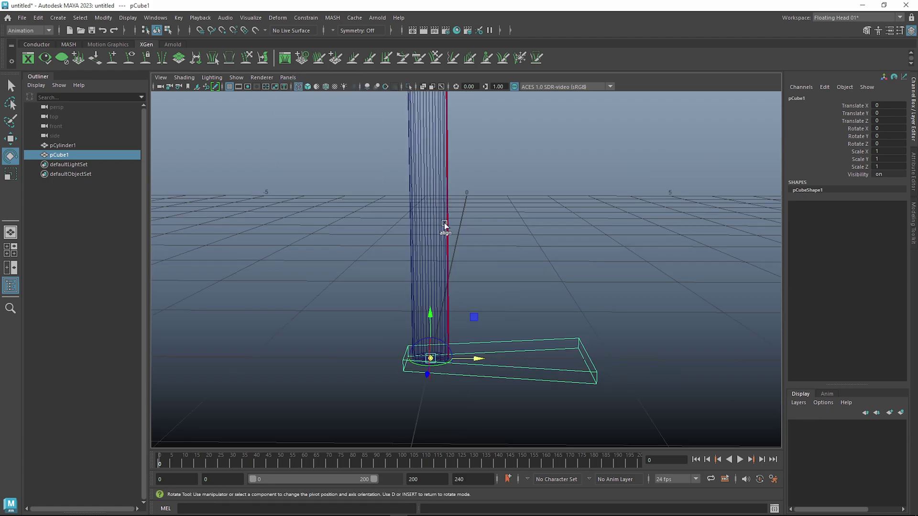
key("5")
key("Insert")
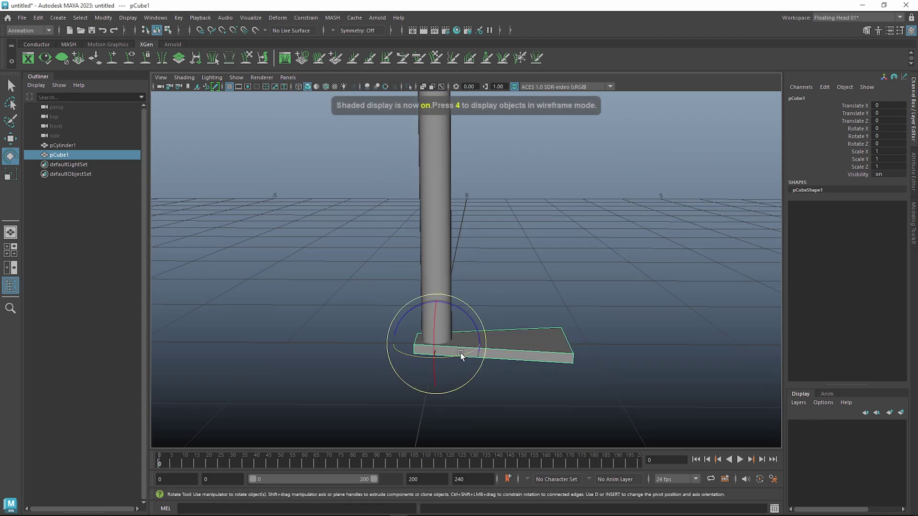
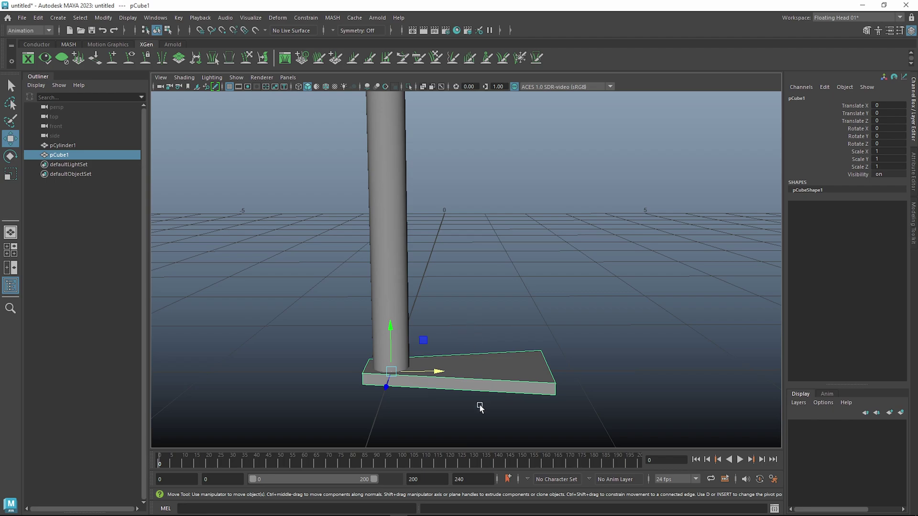
Step: Duplicate the bottom tread, raise the copy along the pole, and set its Translate Y to 0.2
left_click_drag(455, 325, 455, 314, "alt")
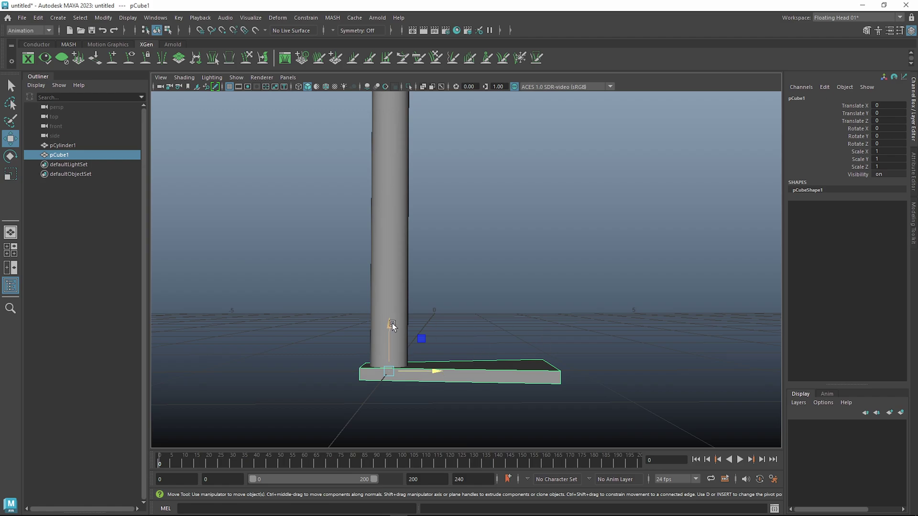
mouse_move(391, 327)
left_mouse_down("shift")
mouse_move(393, 250)
mouse_move(402, 267)
mouse_move(393, 286)
mouse_move(414, 286)
left_mouse_up("shift")
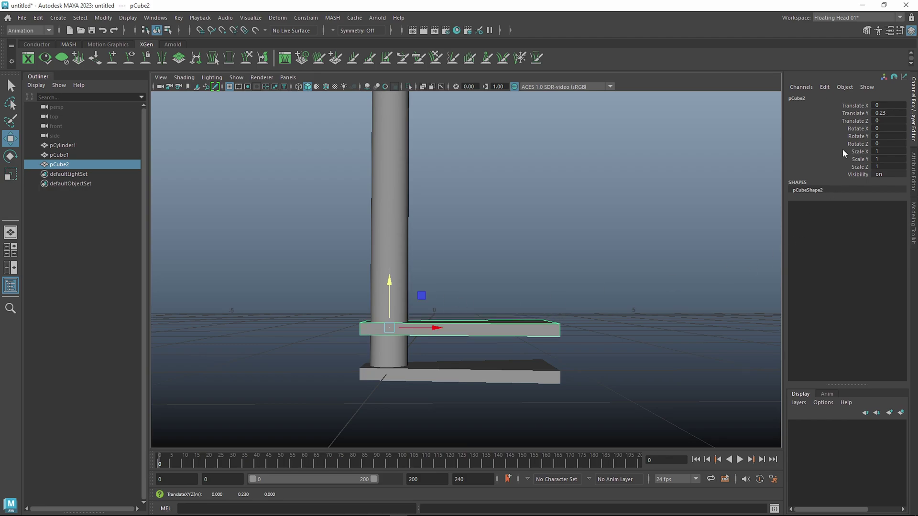
left_click(892, 112)
type(".2")
key("Return")
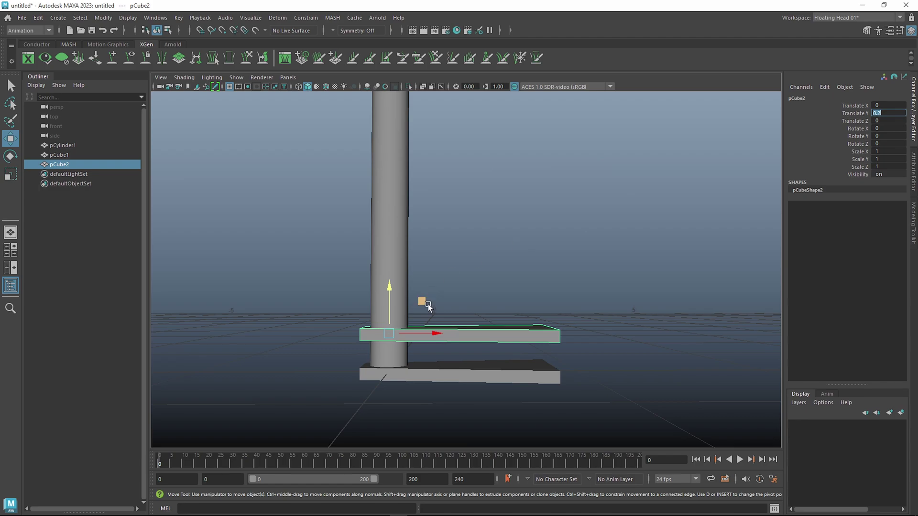
Step: Rotate the duplicated tread around the pole and set its Rotate Y to 30
left_click_drag(512, 285, 510, 336, "alt")
key("e")
left_click_drag(405, 367, 421, 341)
left_click_drag(510, 268, 517, 335, "alt")
middle_click_drag(630, 234, 603, 233)
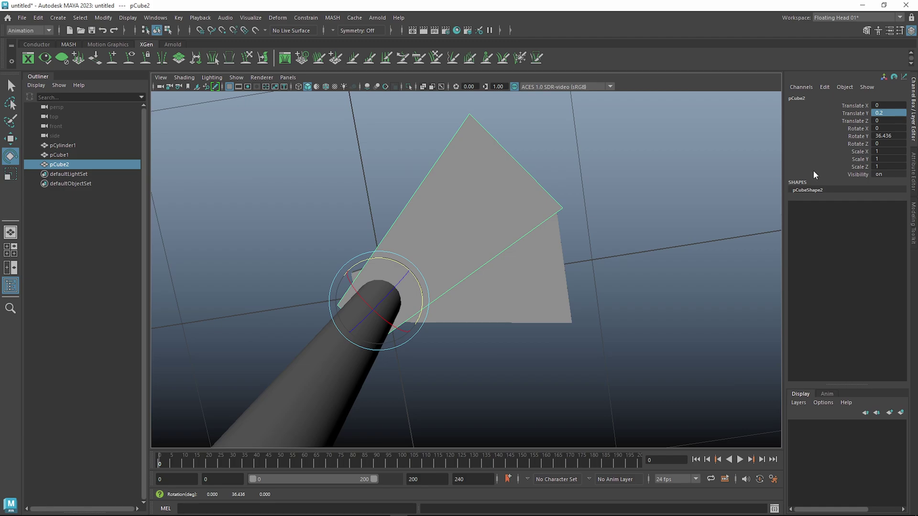
double_click(895, 136)
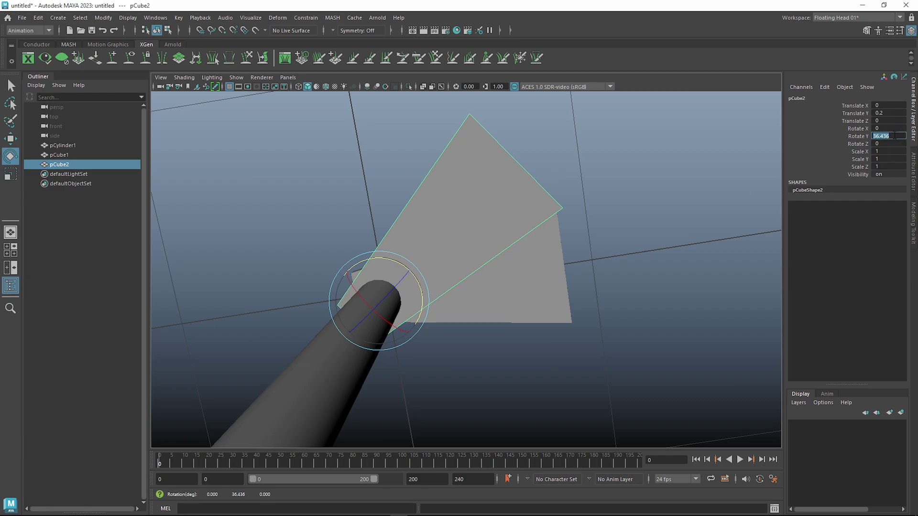
type("30")
key("Return")
Step: Open the Duplicate Special options for the original bottom tread and reset them to their defaults
left_click_drag(535, 281, 596, 180, "alt")
scroll(596, 180, "down", 3)
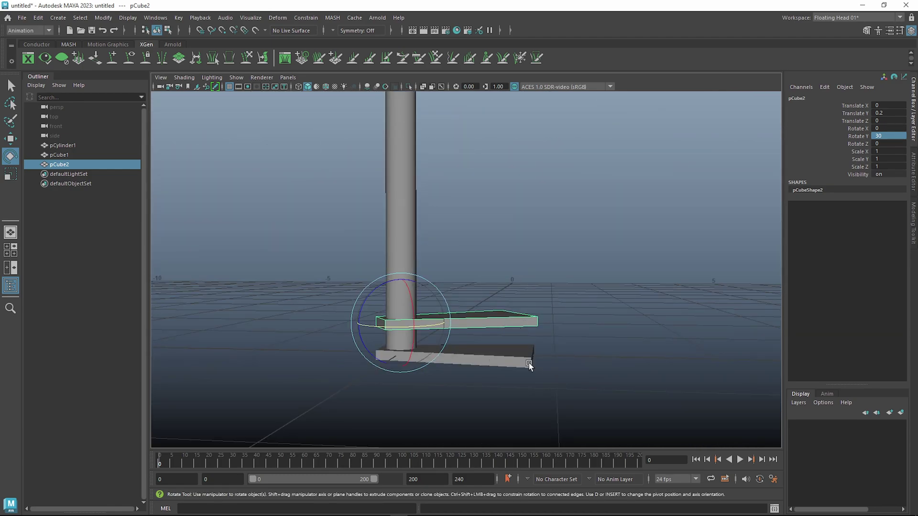
left_click_drag(514, 336, 501, 350, "alt")
scroll(501, 350, "up", 3)
middle_click_drag(515, 360, 525, 273, "alt")
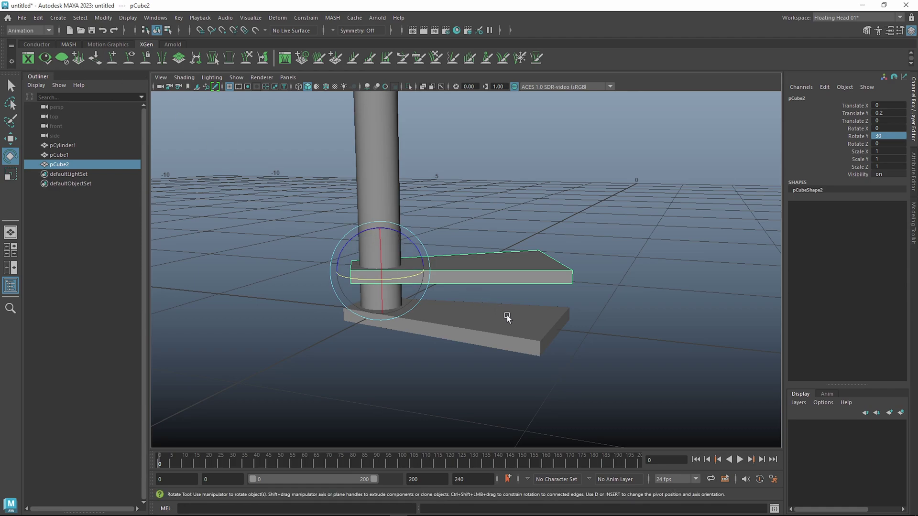
left_click(499, 334)
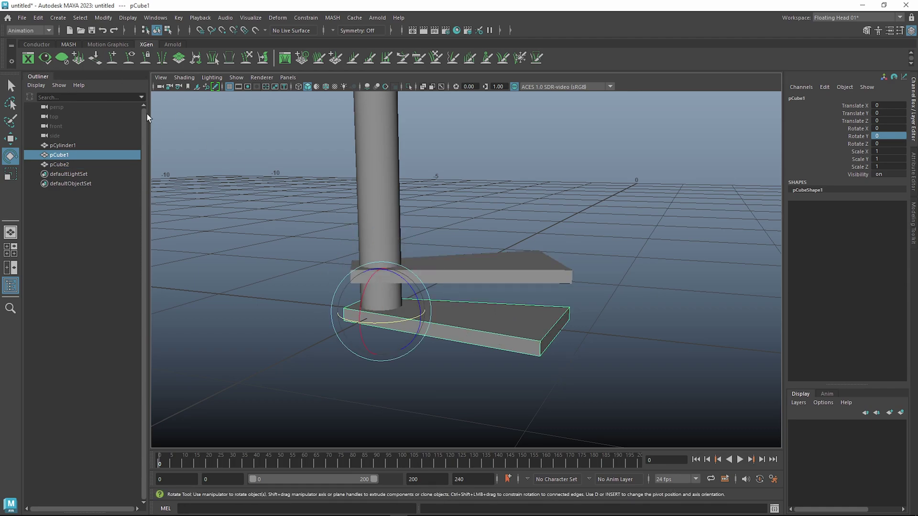
left_click(40, 20)
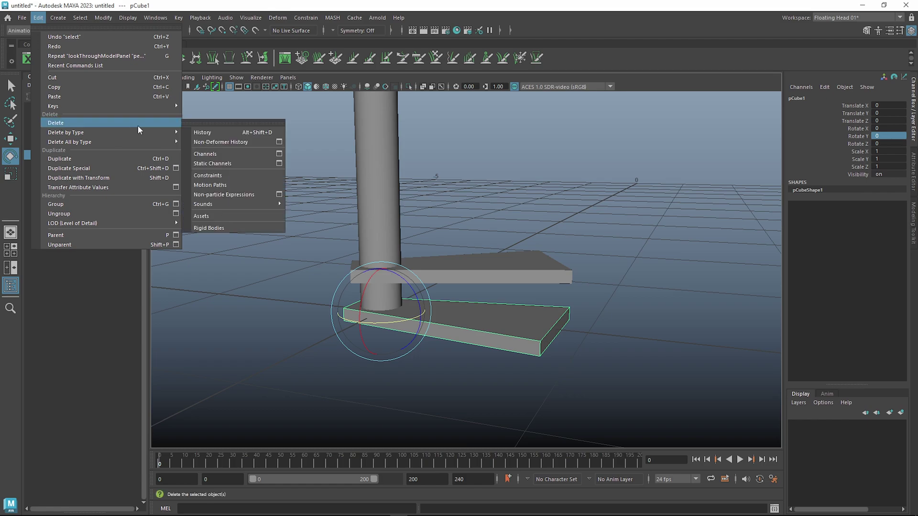
left_click(176, 169)
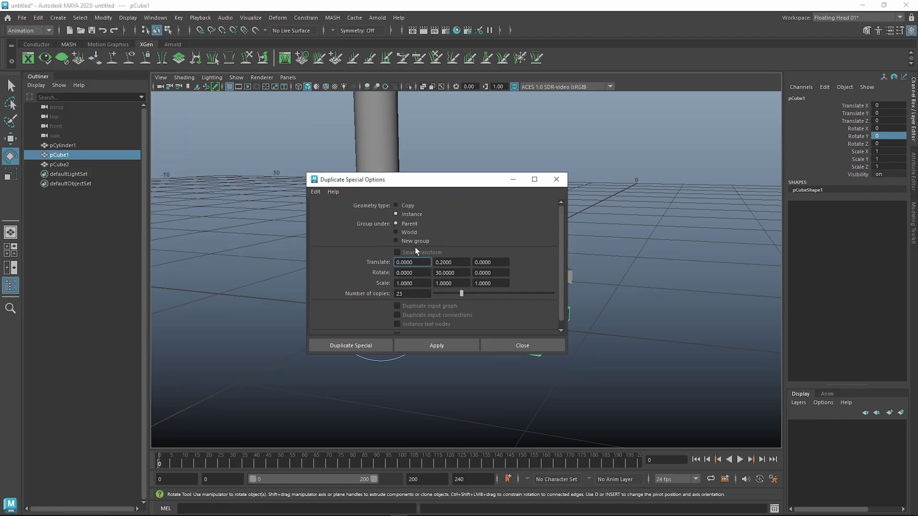
left_click(316, 191)
left_click(331, 214)
left_click_drag(367, 182, 358, 151)
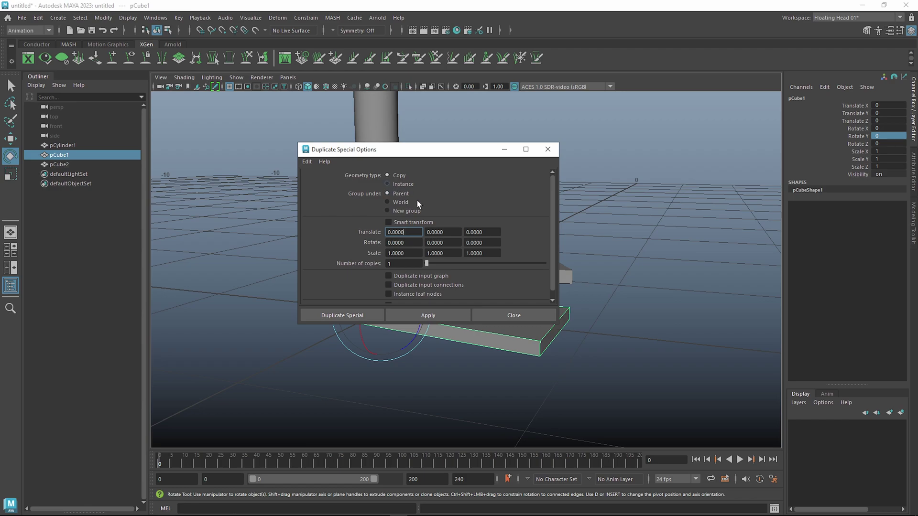
Step: Set Duplicate Special to create instances with a Y translation of 0.2 and a Y rotation of 30
left_click(399, 183)
left_click_drag(439, 157, 449, 129)
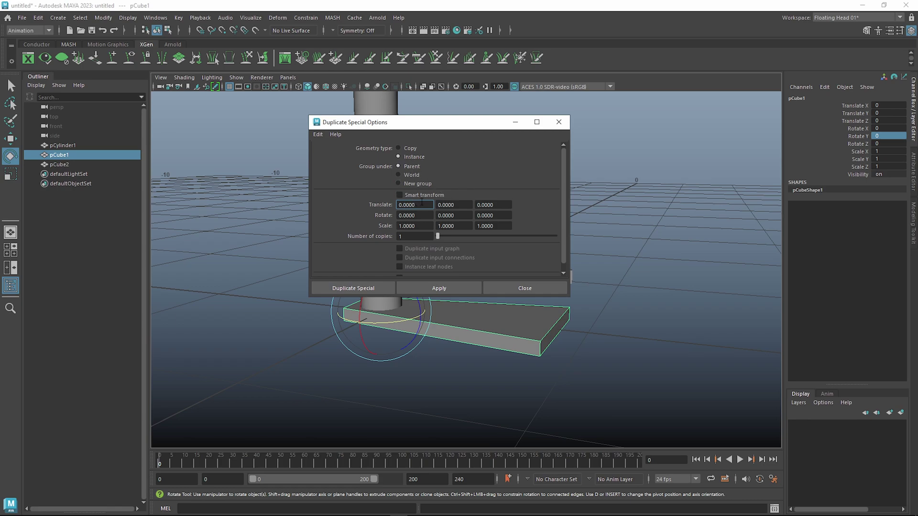
key("Tab")
type(".2")
left_click(407, 215)
left_click(454, 215)
Step: Set the number of copies to 11 and apply Duplicate Special to the bottom tread, keeping the options open
double_click(414, 235)
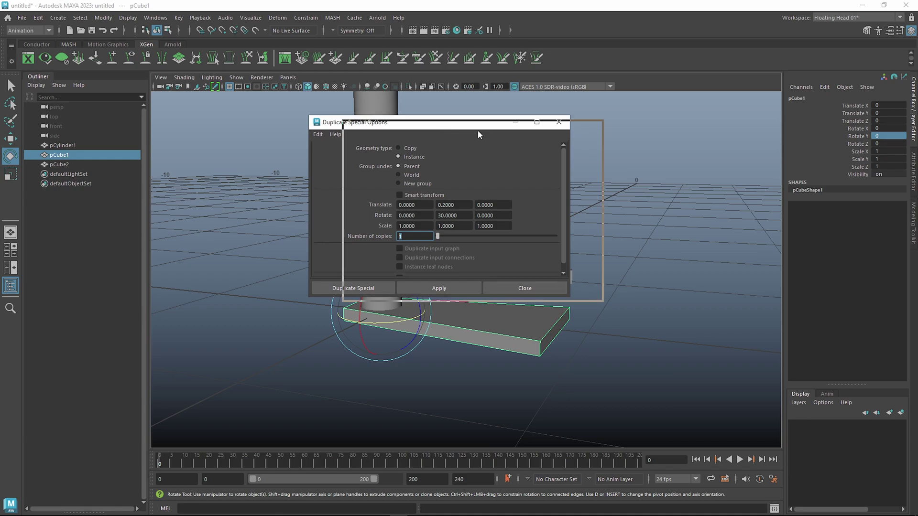
left_click_drag(468, 132, 644, 124)
left_click_drag(375, 263, 421, 272, "alt")
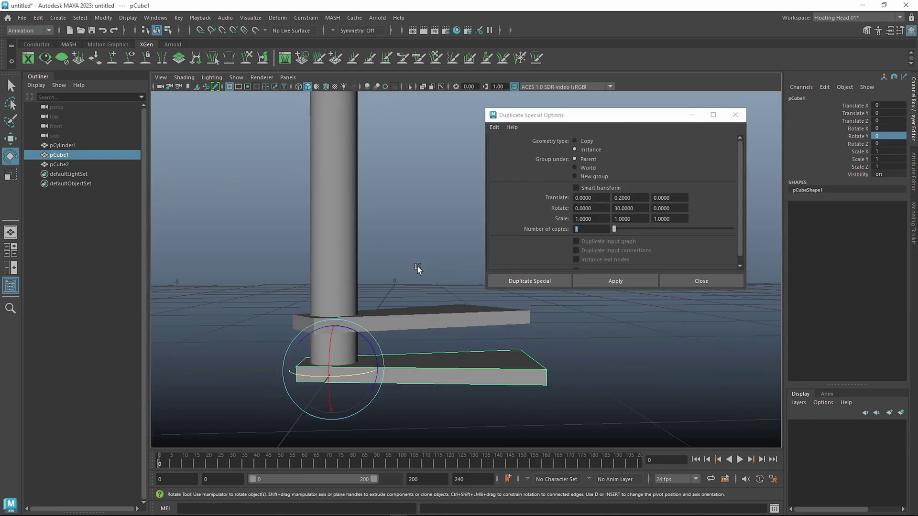
left_click_drag(411, 308, 391, 316, "alt")
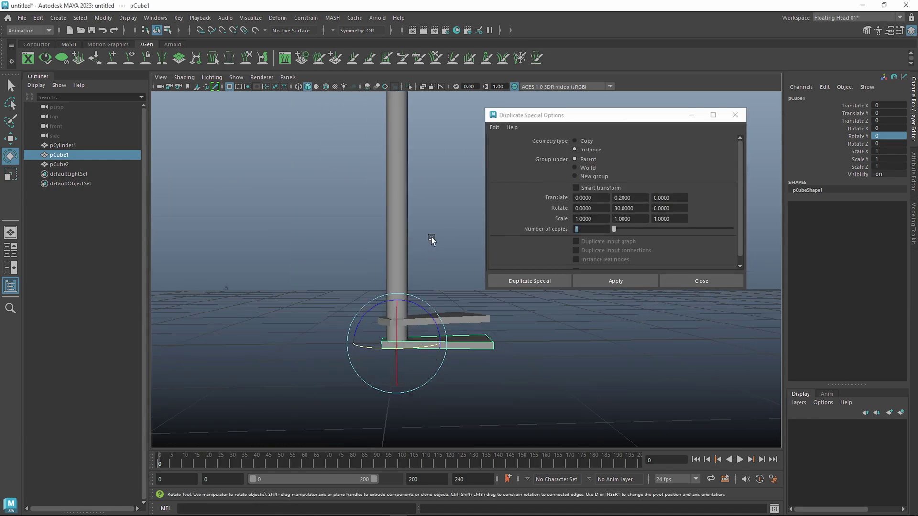
left_click_drag(444, 164, 425, 247, "alt")
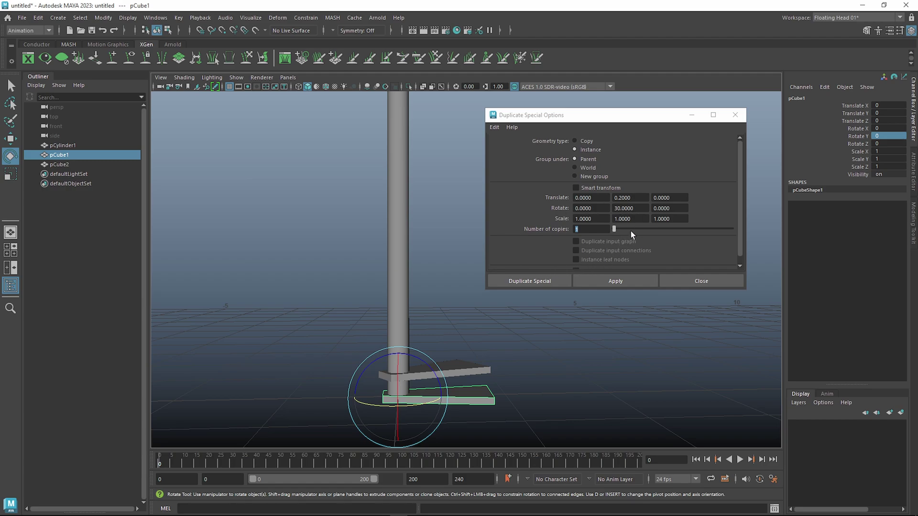
double_click(640, 209)
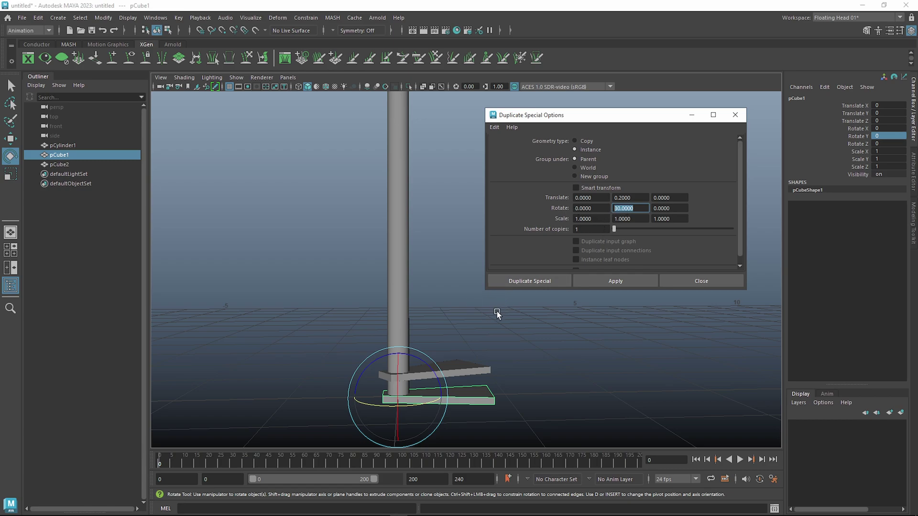
left_click_drag(478, 366, 472, 373, "alt")
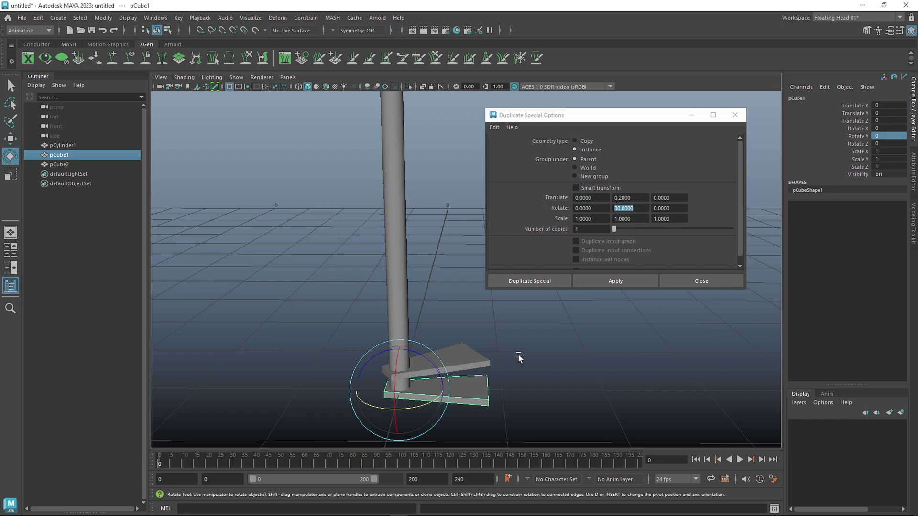
left_click(587, 232)
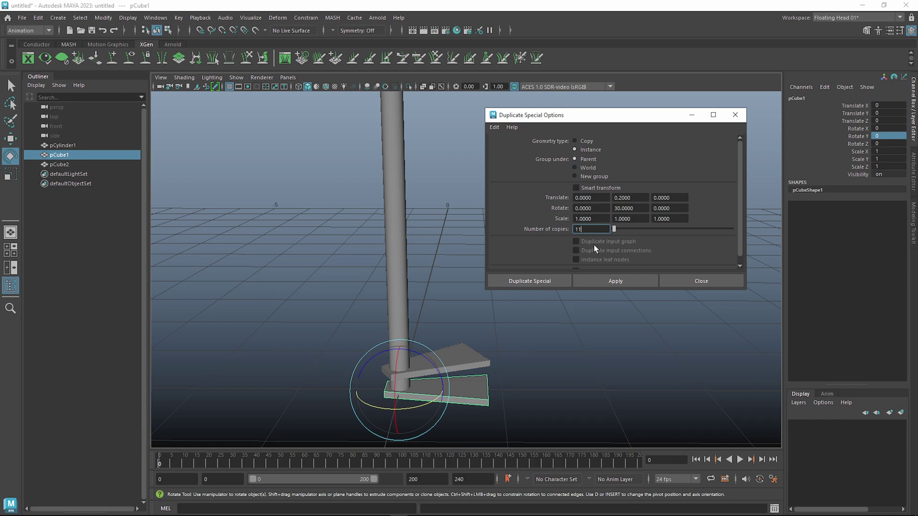
type("1")
left_click(601, 283)
left_click_drag(518, 360, 466, 310, "alt")
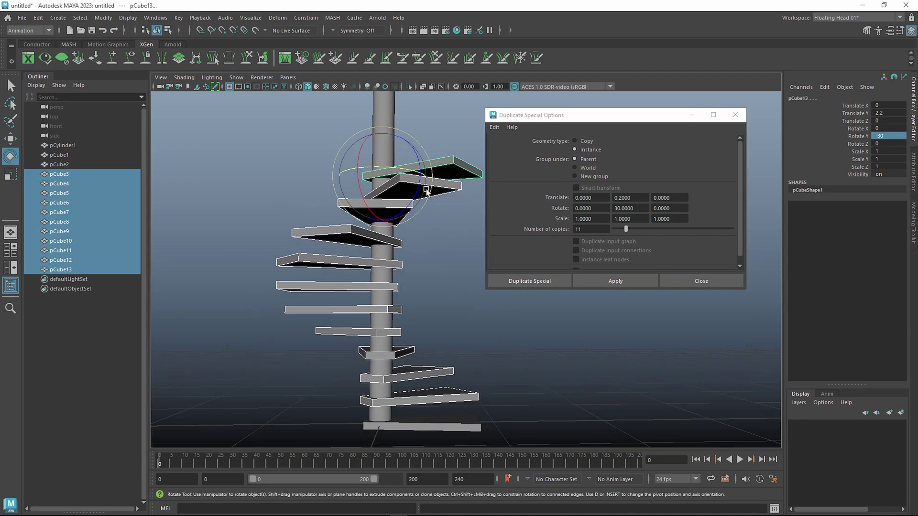
left_click_drag(472, 157, 464, 274, "alt")
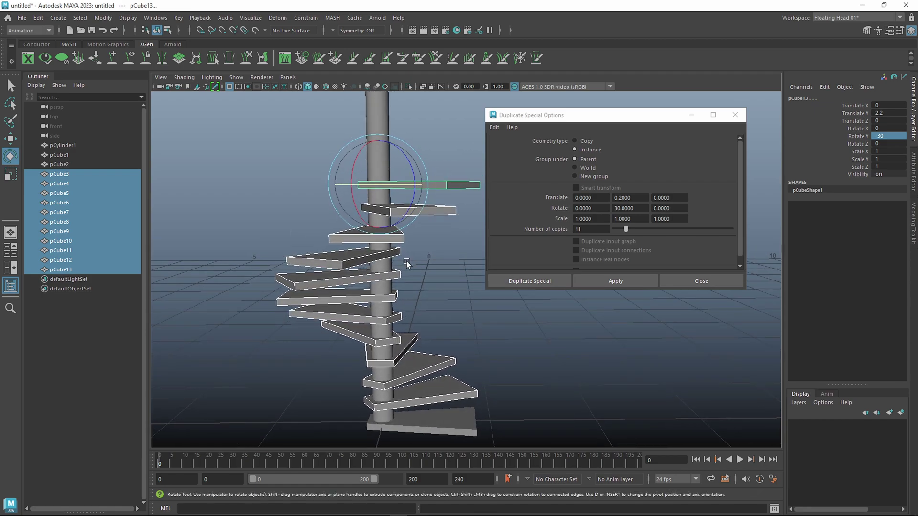
Step: Undo the creation of the 11 instanced treads
left_click(580, 230)
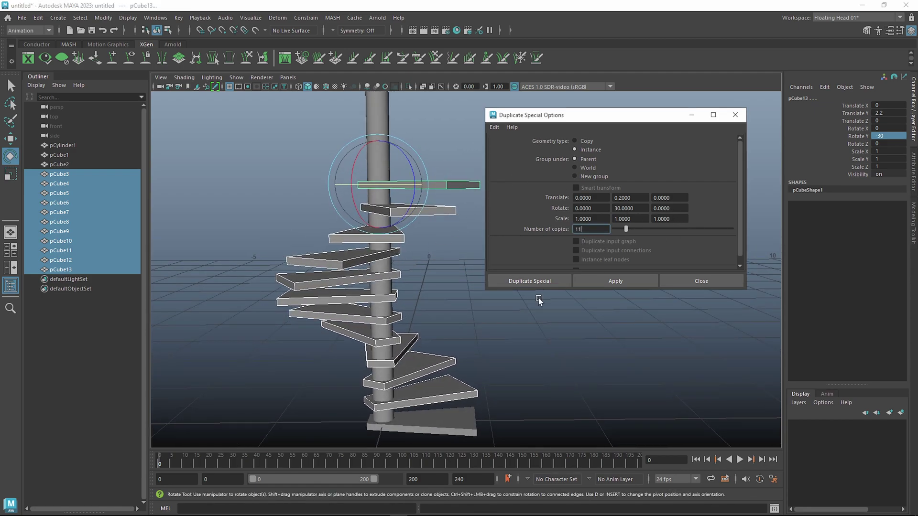
left_click_drag(424, 288, 505, 327, "alt")
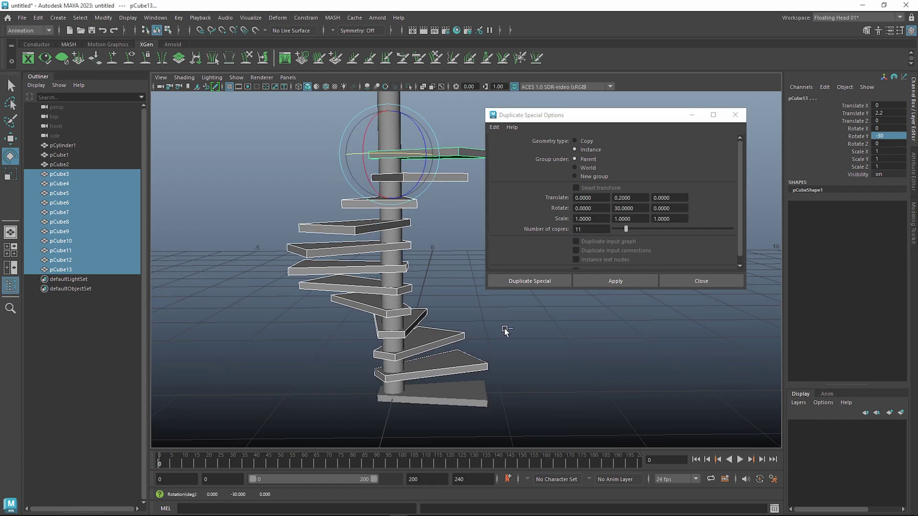
key("ctrl+z")
Step: Set the number of copies to 23 and apply Duplicate Special to the bottom tread
left_click_drag(598, 231, 563, 239)
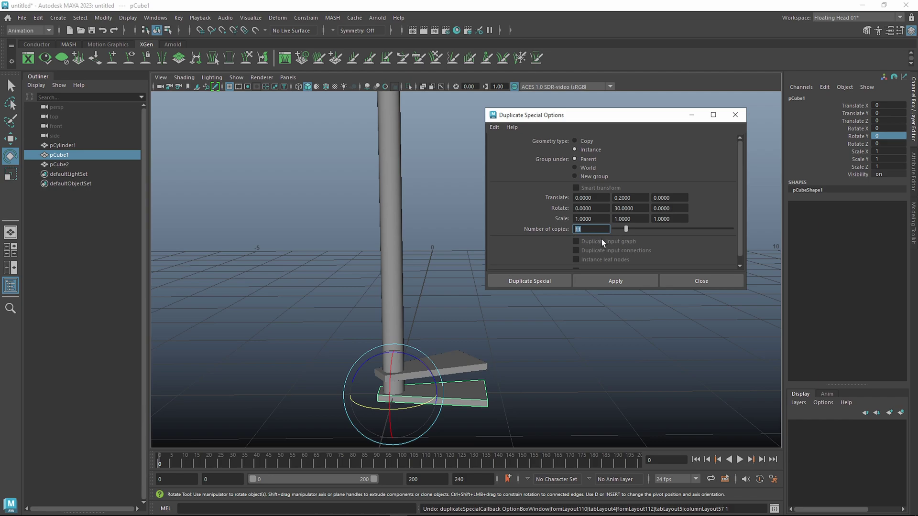
type("23")
left_click(597, 284)
scroll(405, 388, "up", 5)
scroll(404, 386, "down", 4)
scroll(416, 383, "up", 4)
middle_click_drag(428, 381, 441, 286, "alt")
Step: Undo the 23-copy duplication and redo it
key("ctrl+z")
middle_click_drag(455, 359, 457, 270, "alt")
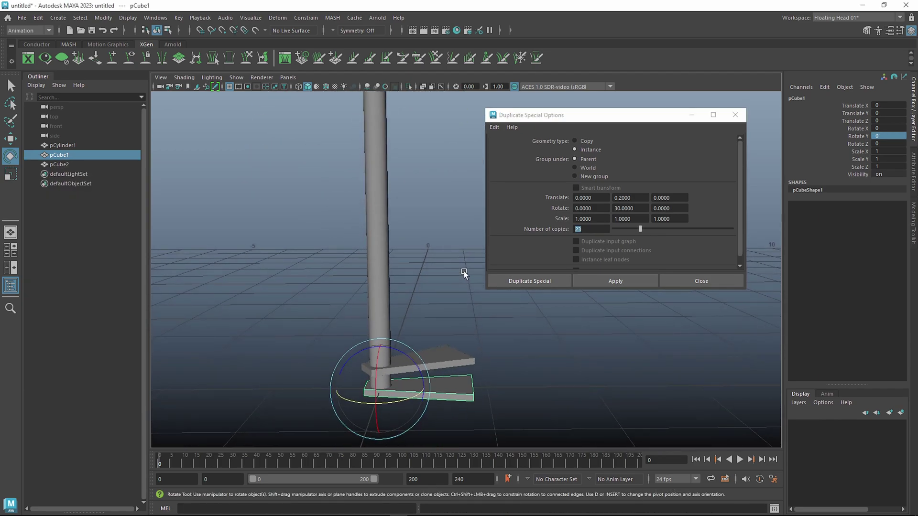
key("shift+z")
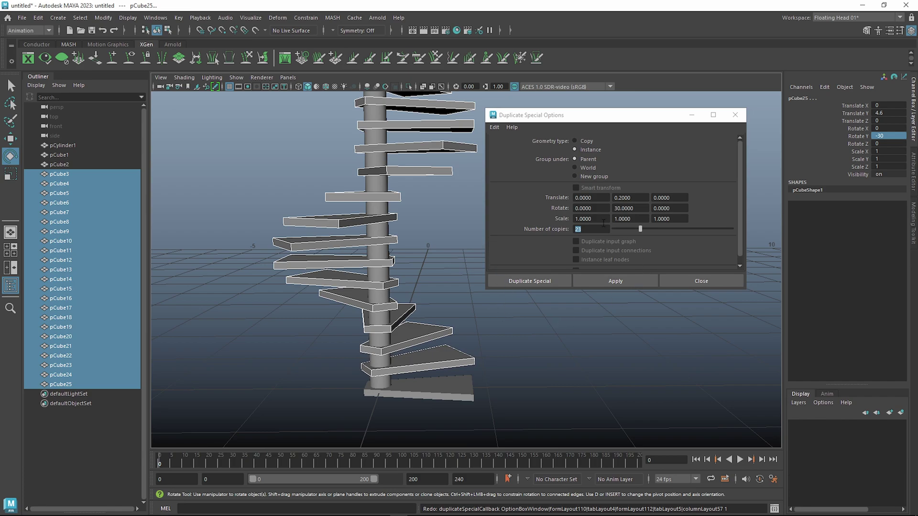
Step: Close the Duplicate Special options and delete pCube2, the manually duplicated second tread
left_click(690, 280)
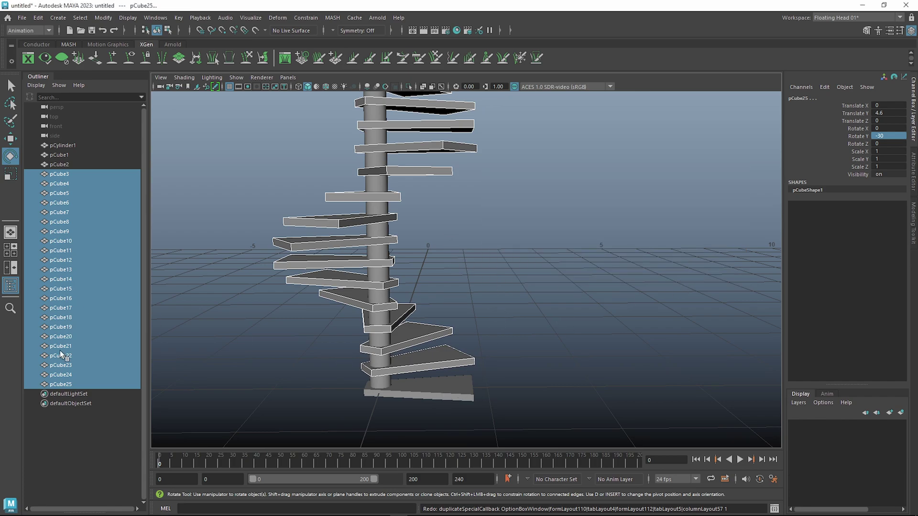
left_click(64, 164)
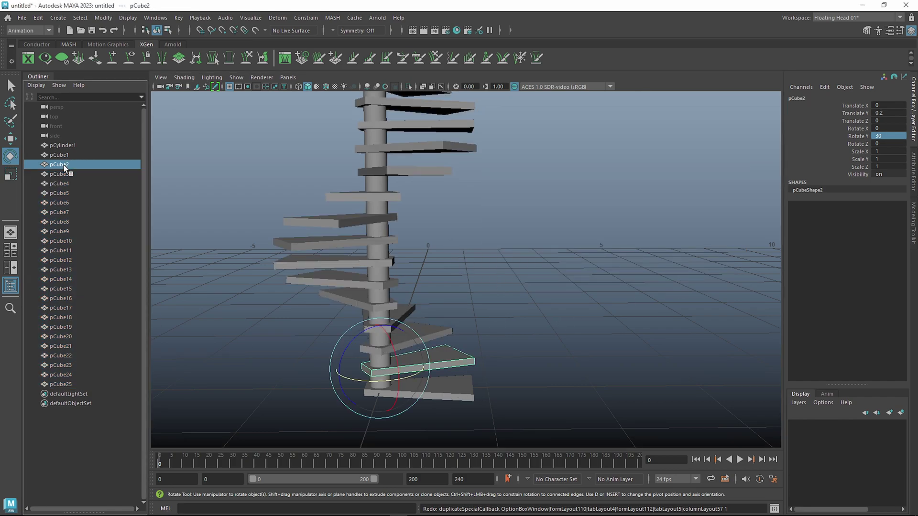
key("Delete")
Step: Try moving the bottom tread's outer corner vertices along Z to reshape all the instanced treads, and return to object selection
scroll(386, 222, "down", 4)
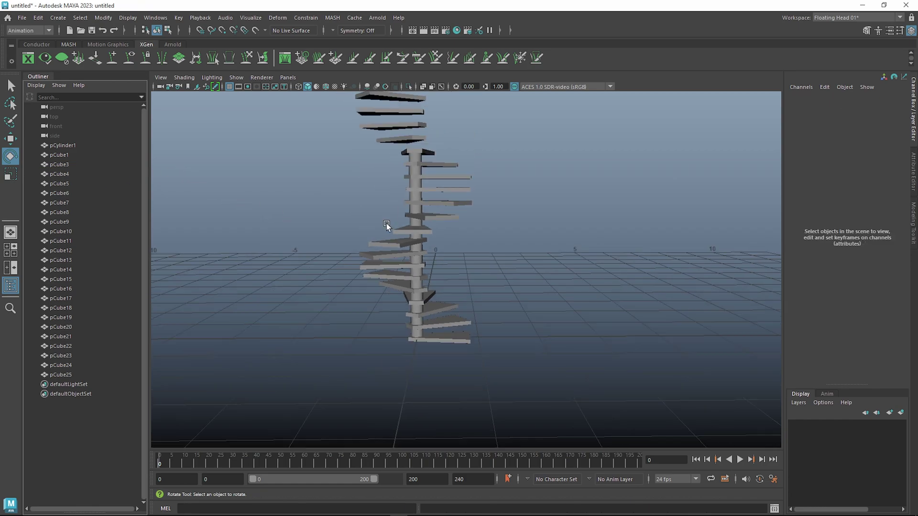
left_click(445, 340)
scroll(460, 347, "up", 3)
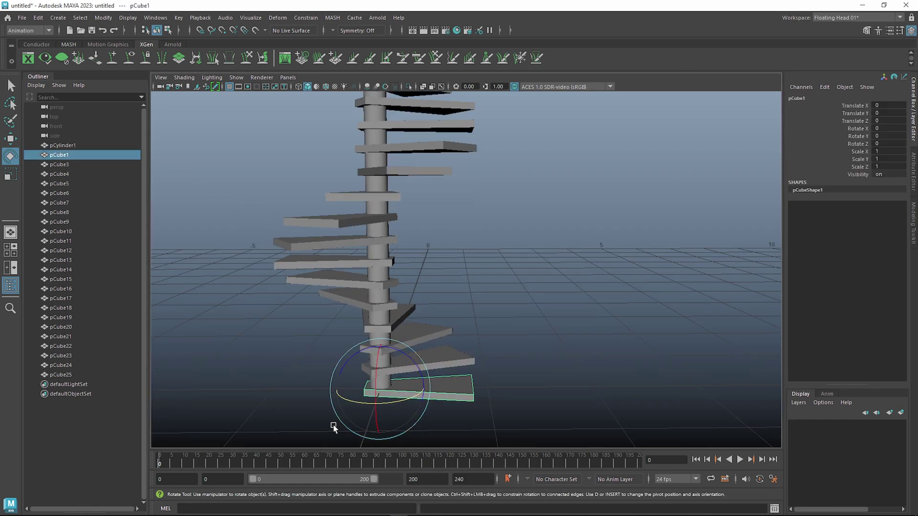
left_click_drag(456, 367, 526, 313, "alt")
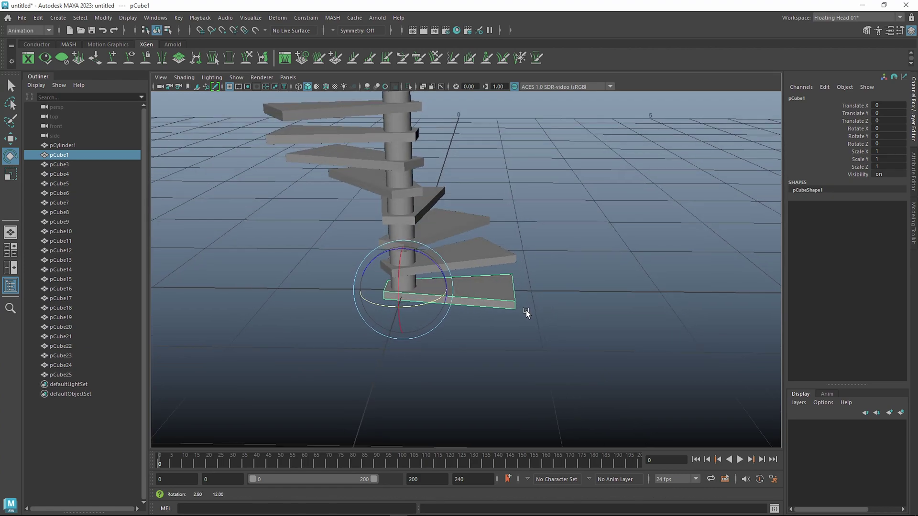
right_click_drag(503, 287, 468, 245)
left_click_drag(557, 338, 514, 334)
key("w")
left_click_drag(522, 378, 497, 415)
left_click_drag(549, 315, 502, 289, "alt")
left_click_drag(338, 215, 537, 303, "alt")
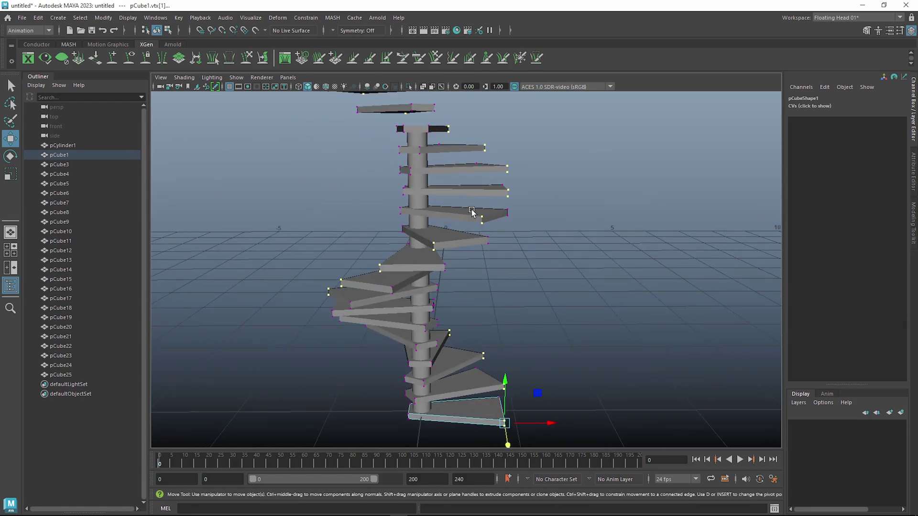
right_click_drag(477, 408, 522, 226)
left_click_drag(478, 383, 482, 377, "alt")
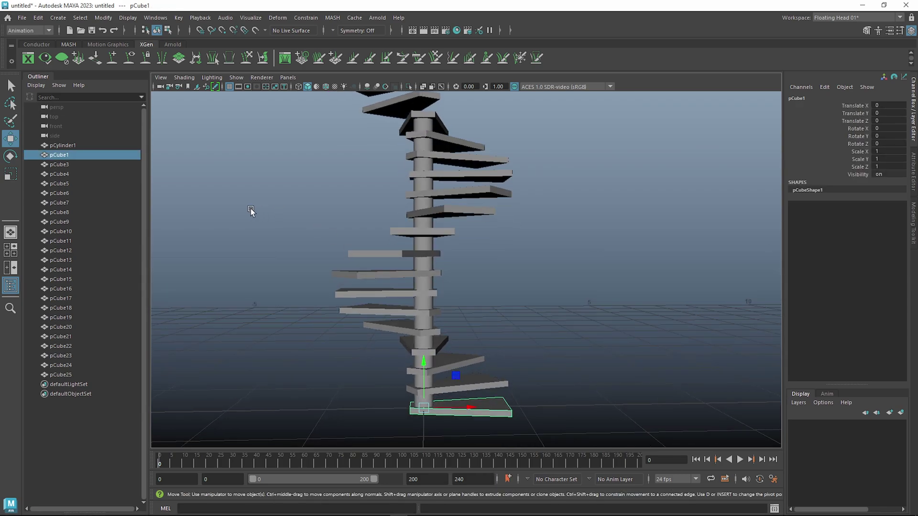
Step: Delete all the instanced treads above the bottom one and select the original bottom tread
mouse_move(70, 374)
left_mouse_down()
mouse_move(67, 157)
mouse_move(87, 331)
mouse_move(76, 371)
left_mouse_up()
key("Delete")
left_click(482, 404)
middle_click_drag(473, 301, 472, 243, "alt")
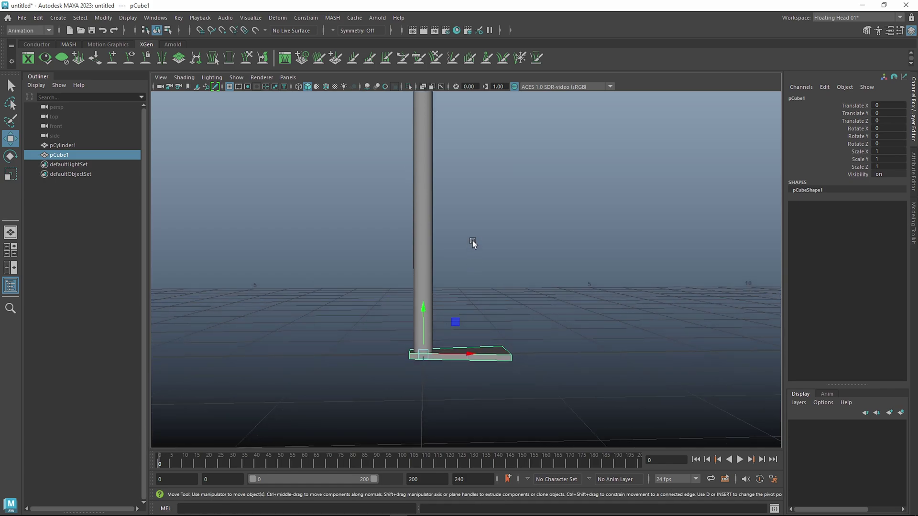
scroll(472, 243, "up", 2)
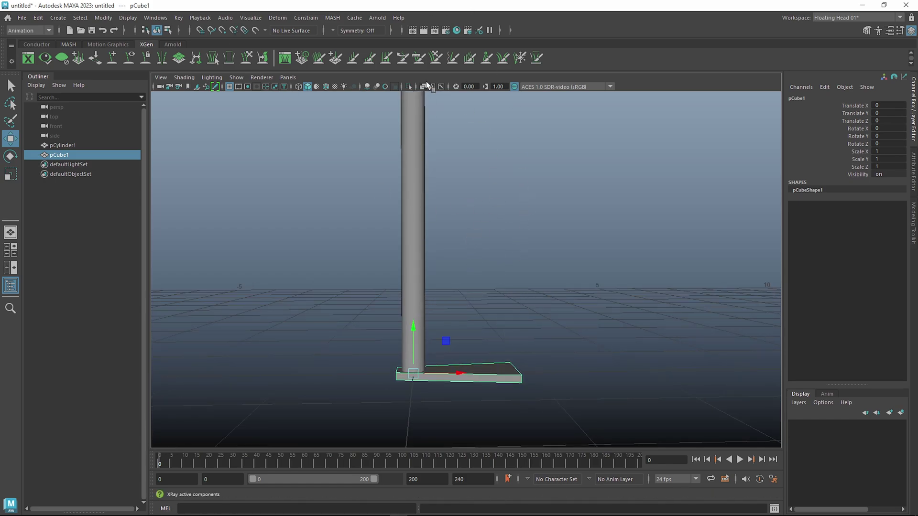
mouse_move(517, 374)
left_mouse_down("alt")
mouse_move(514, 401)
mouse_move(511, 381)
left_mouse_up("alt")
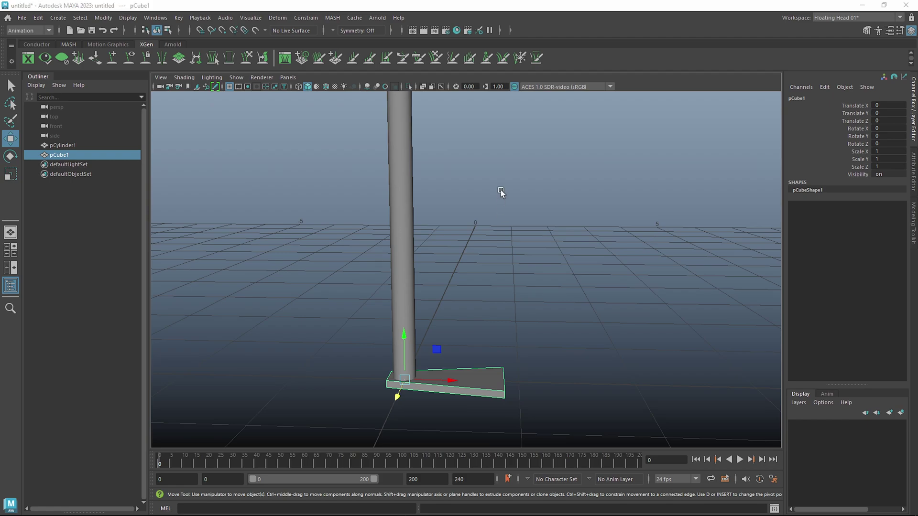
scroll(537, 315, "down", 4)
middle_click_drag(537, 316, 539, 336, "alt")
left_click_drag(538, 336, 558, 316, "alt")
scroll(555, 314, "up", 2)
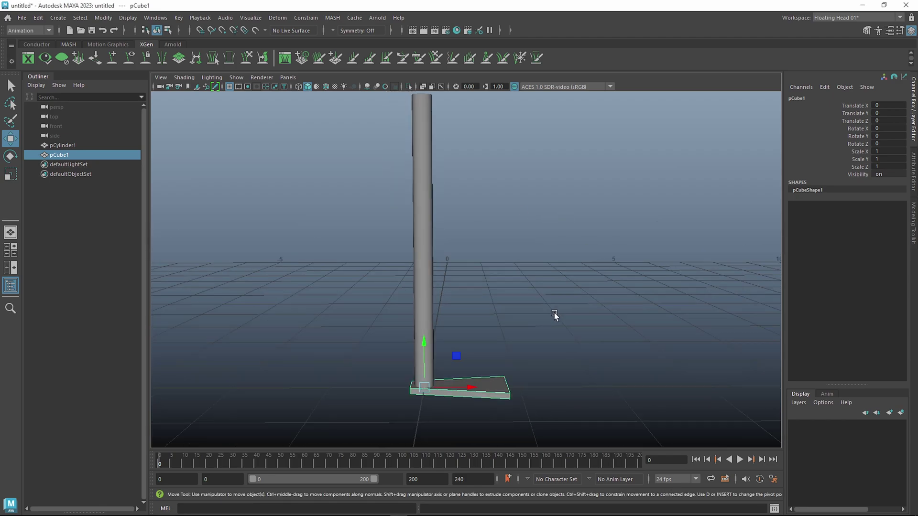
middle_click_drag(551, 294, 546, 319, "alt")
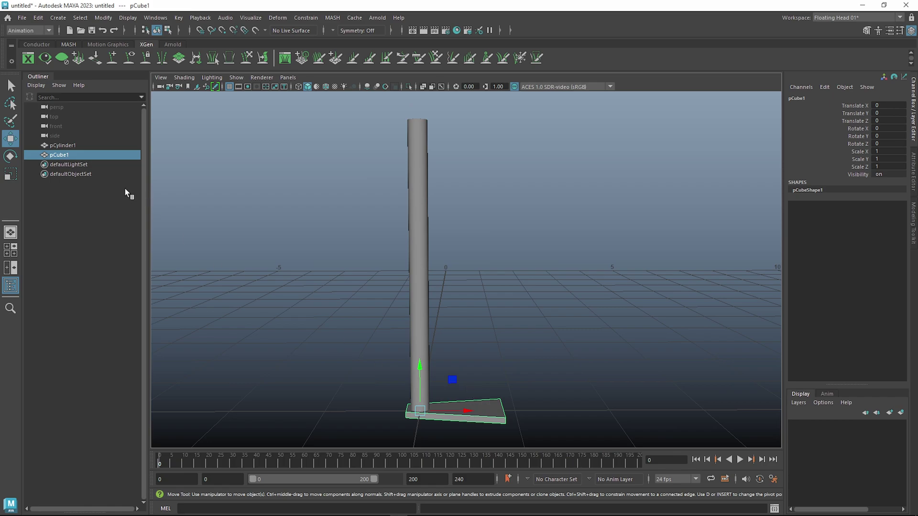
middle_click_drag(506, 406, 501, 353, "alt")
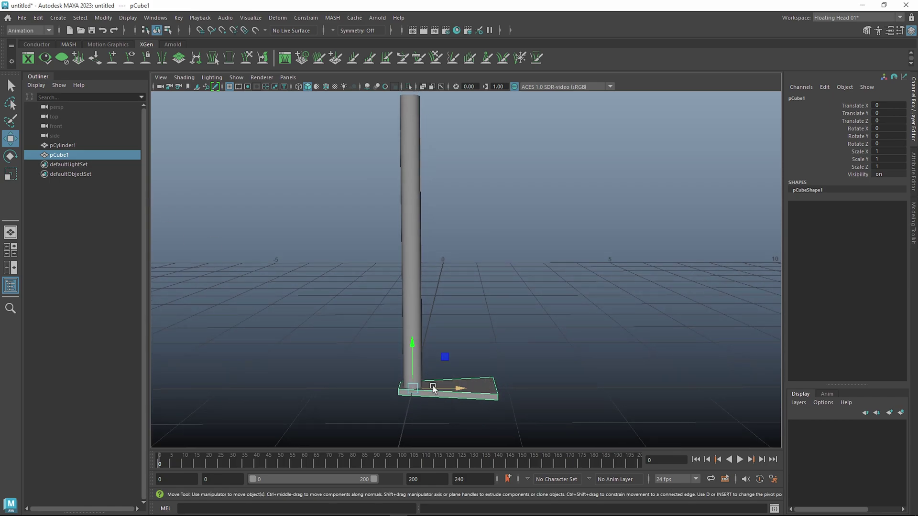
mouse_move(472, 381)
left_mouse_down("alt")
mouse_move(478, 363)
mouse_move(483, 395)
mouse_move(483, 387)
left_mouse_up("alt")
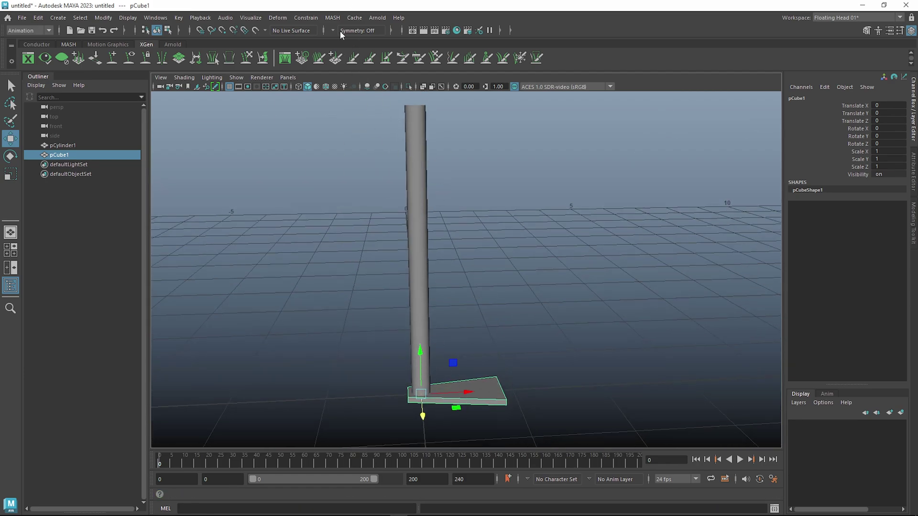
Step: Search the Plug-in Manager for "mas" to check whether the MASH plug-in is loaded, and close the manager
left_click(338, 18)
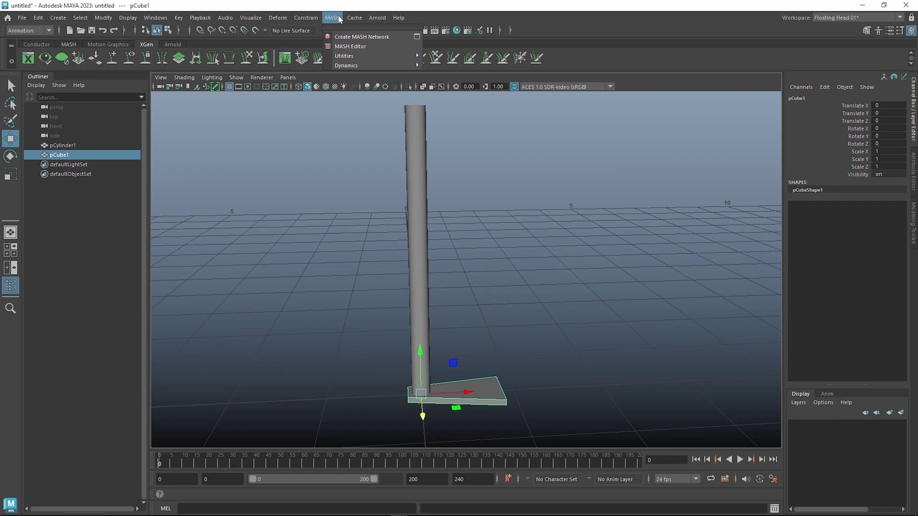
left_click(338, 18)
left_click(156, 18)
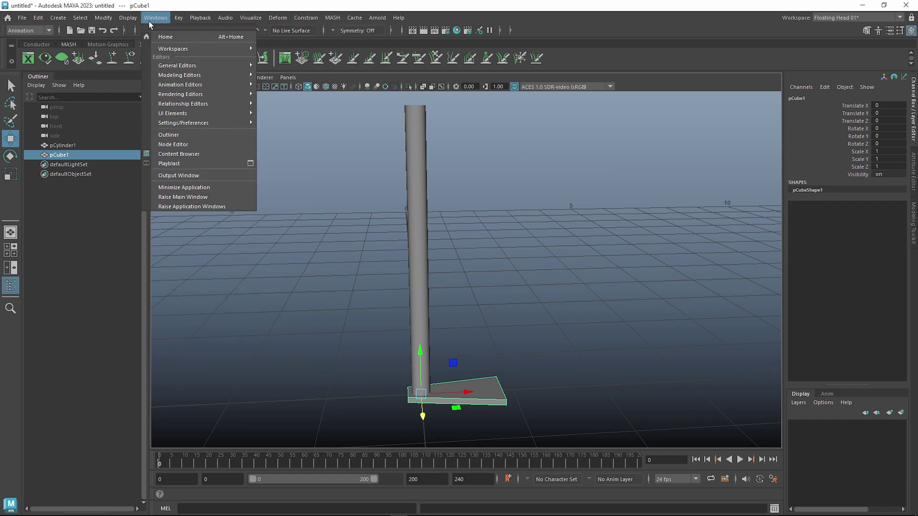
mouse_move(231, 124)
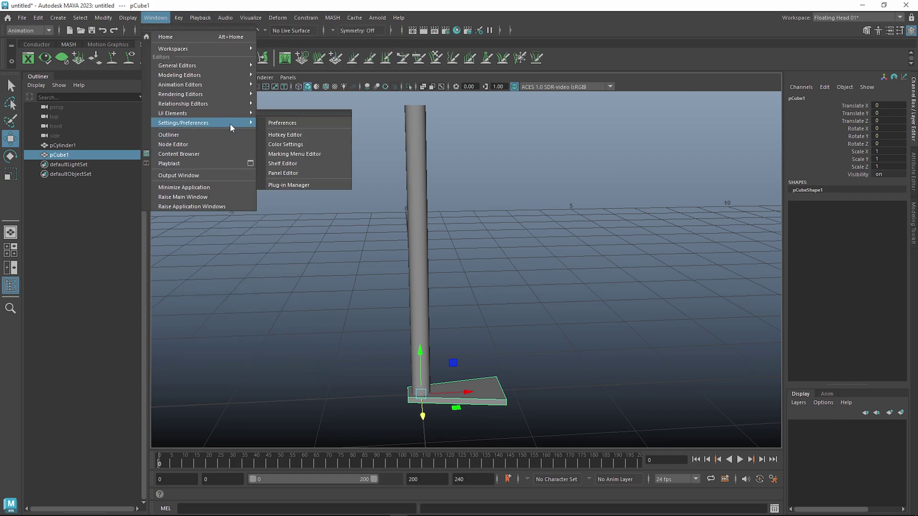
left_click(305, 184)
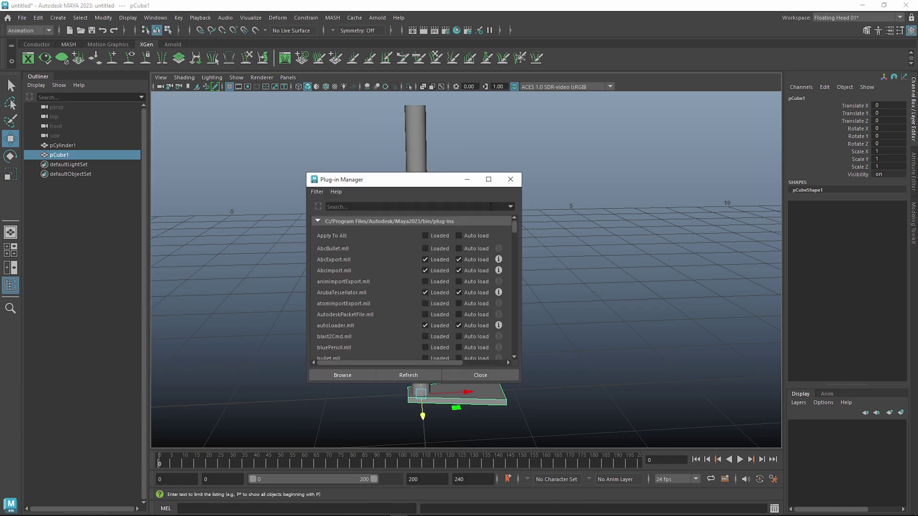
type("ma")
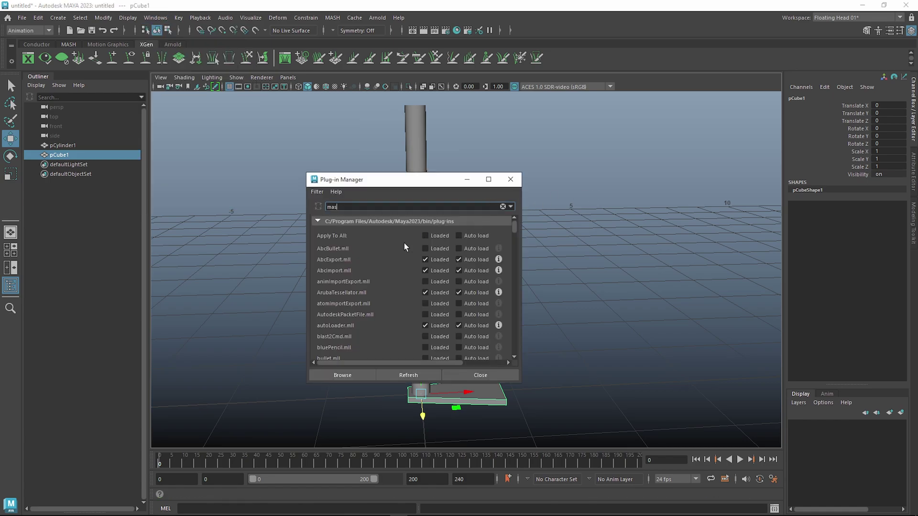
type("s")
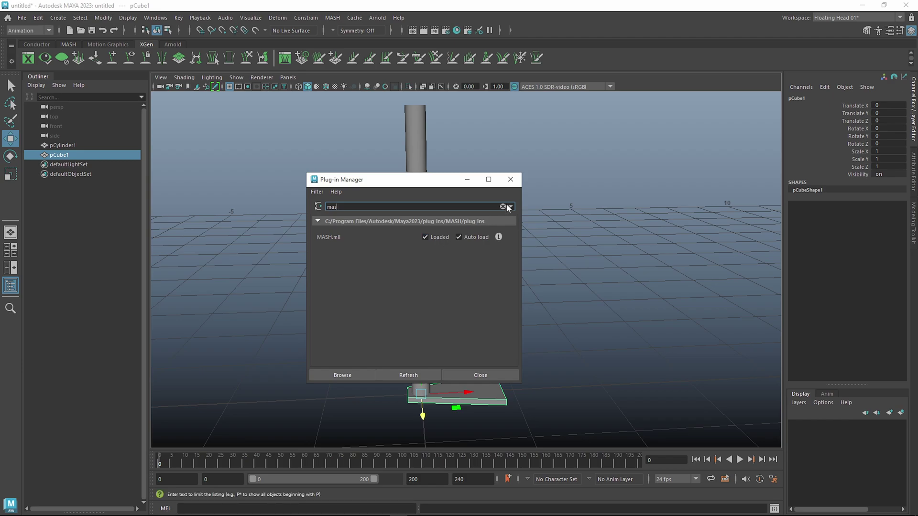
left_click(511, 179)
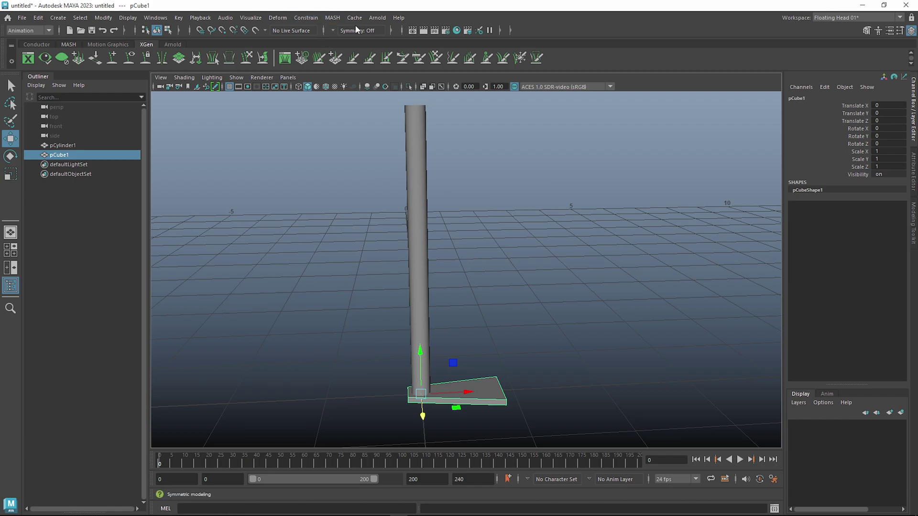
Step: Create a MASH network from the tread with Instancer geometry and linear distribution, and close the MASH options
left_click(337, 19)
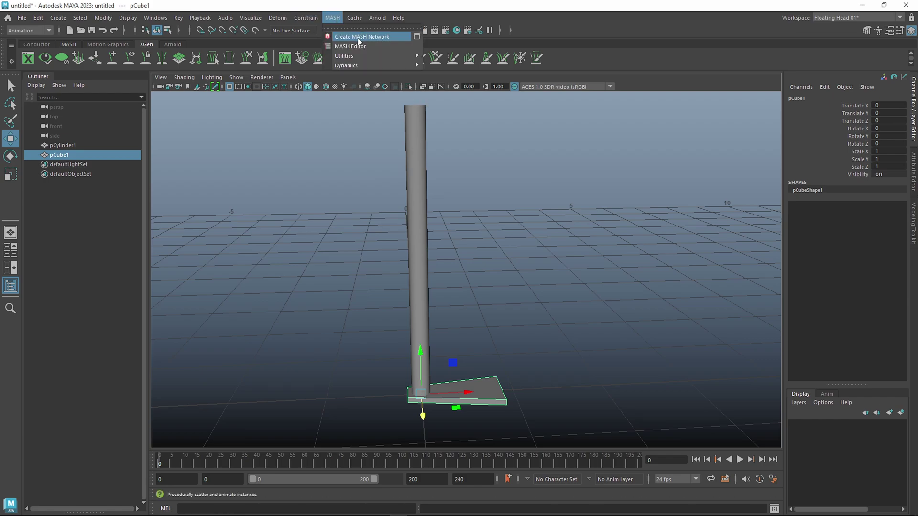
left_click(417, 38)
left_click_drag(408, 180, 415, 131)
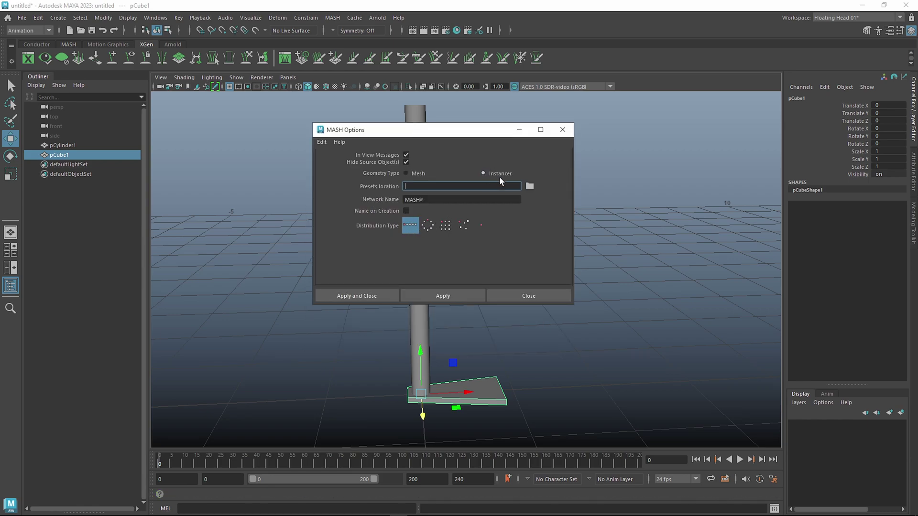
left_click(440, 296)
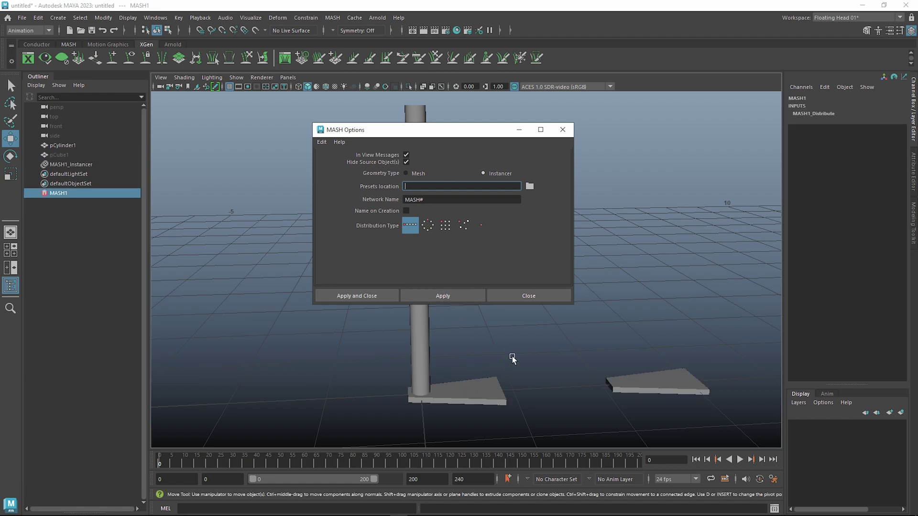
left_click(562, 129)
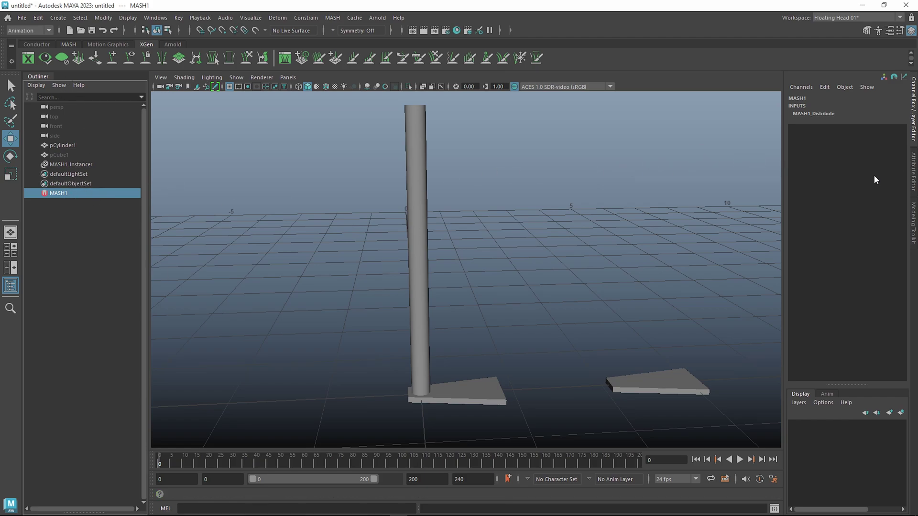
Step: Show the MASH1_Distribute attributes and set Distance X to 0
key("ctrl+a")
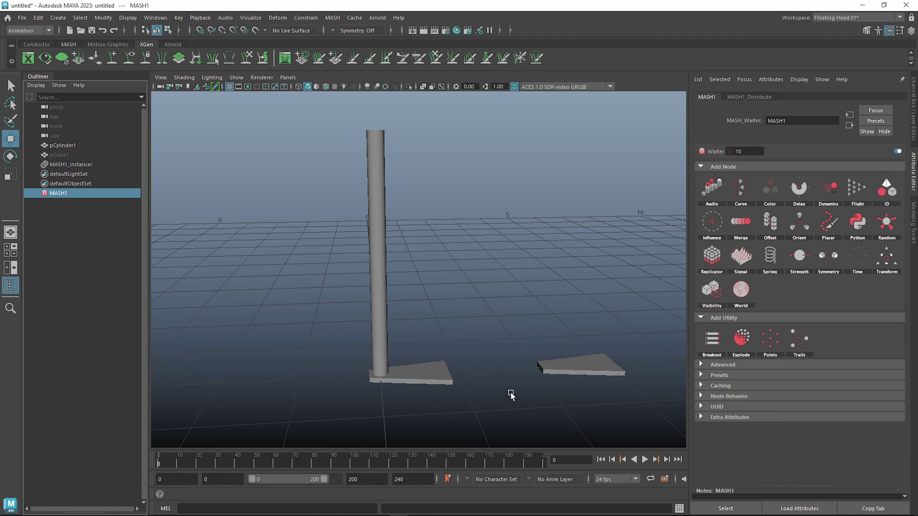
left_click(746, 97)
left_click_drag(633, 298, 464, 371, "alt")
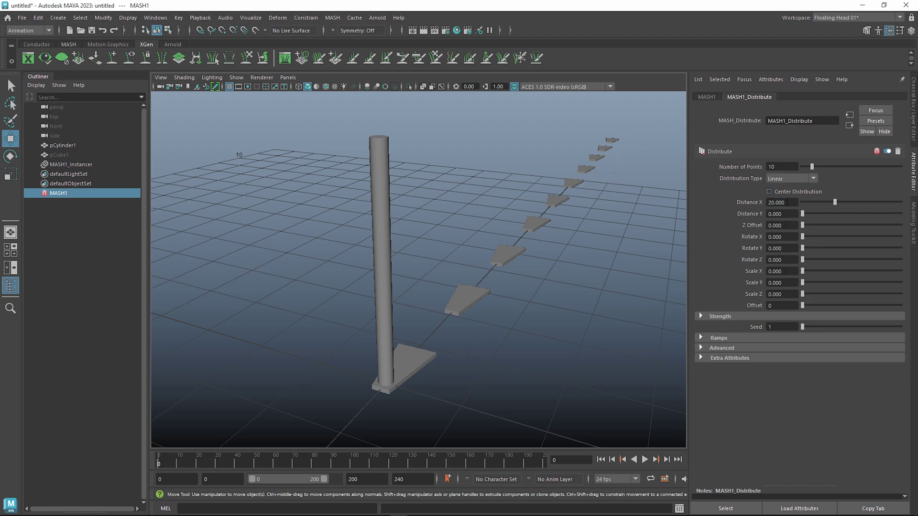
left_click_drag(836, 204, 916, 207)
Step: Set the distribution's Distance Y to 3 to stack the treads up the pole
middle_click_drag(817, 215, 820, 216, "ctrl")
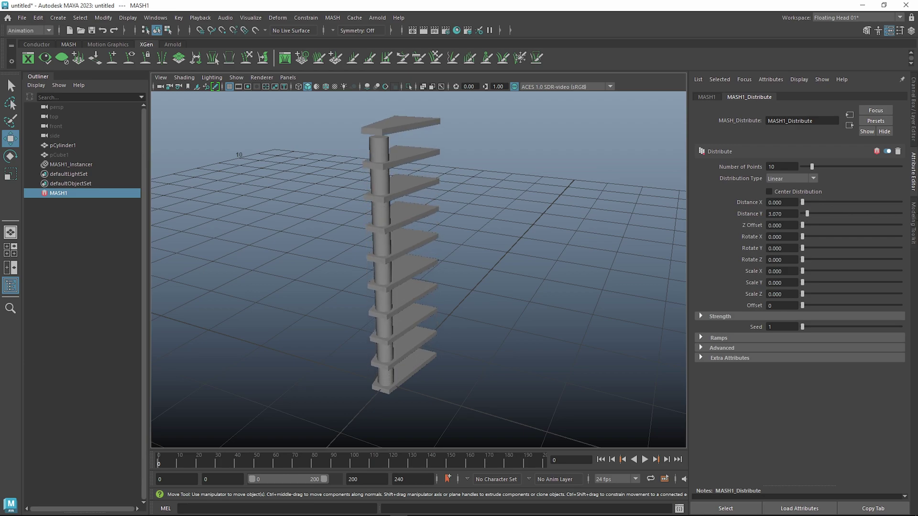
left_click_drag(784, 215, 664, 222)
left_click_drag(376, 156, 473, 254, "alt")
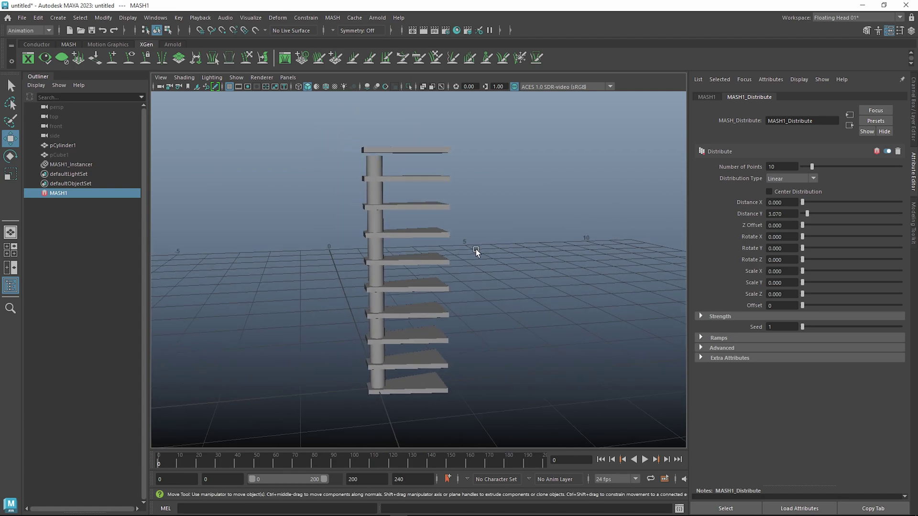
left_click(791, 218)
type("3")
key("Return")
left_click_drag(383, 162, 502, 248, "alt")
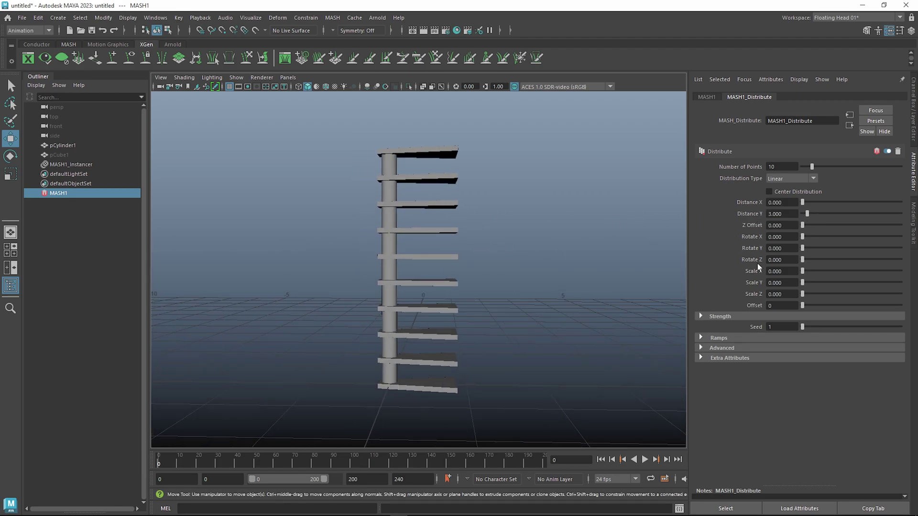
Step: Set the distribution's Rotate Y to 360 so the treads spiral one full turn around the pole
left_click_drag(435, 202, 466, 261, "alt")
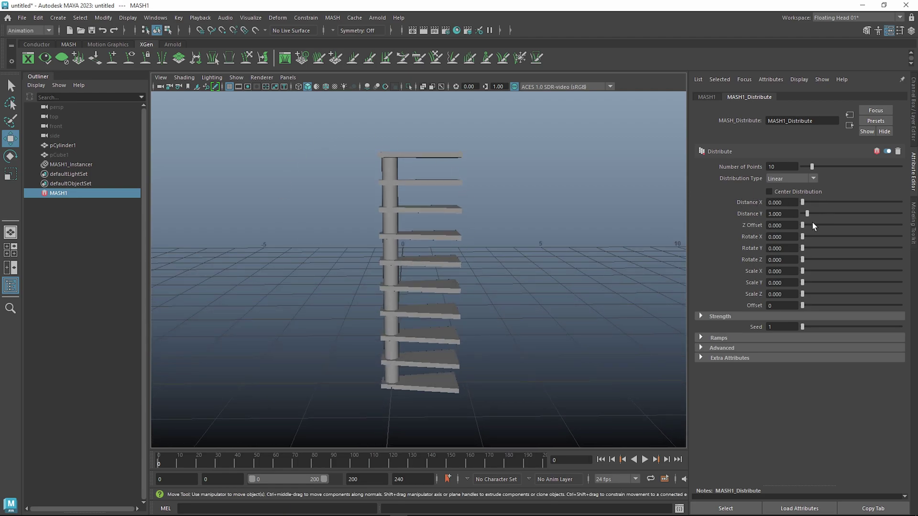
left_click_drag(804, 250, 903, 274)
left_click_drag(393, 174, 425, 194, "alt")
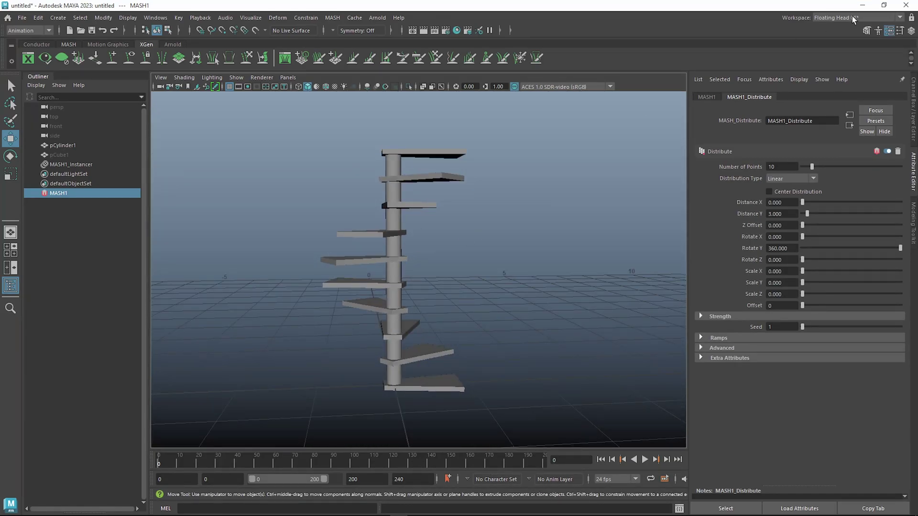
left_click_drag(501, 216, 514, 205, "alt")
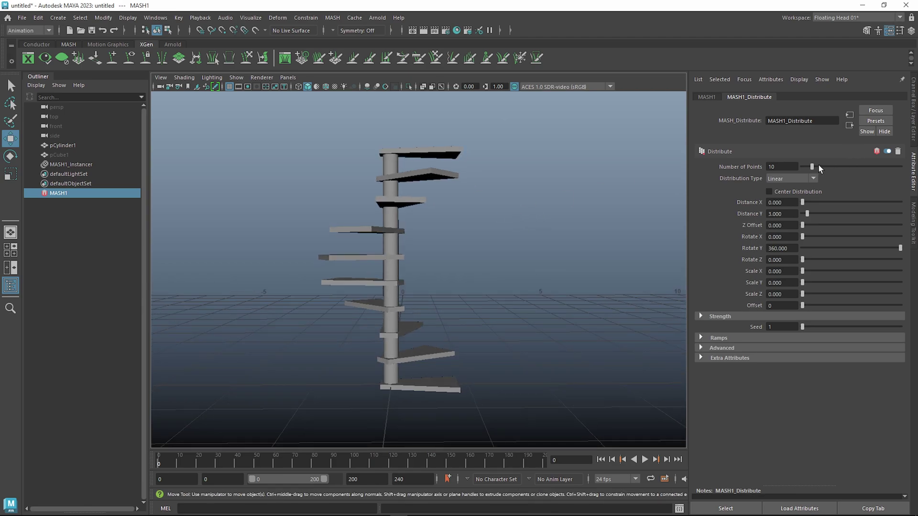
Step: Try 20 points with a Distance Y of 4.118, and undo the distance change
left_click_drag(814, 167, 821, 194)
left_click_drag(565, 210, 519, 238, "alt")
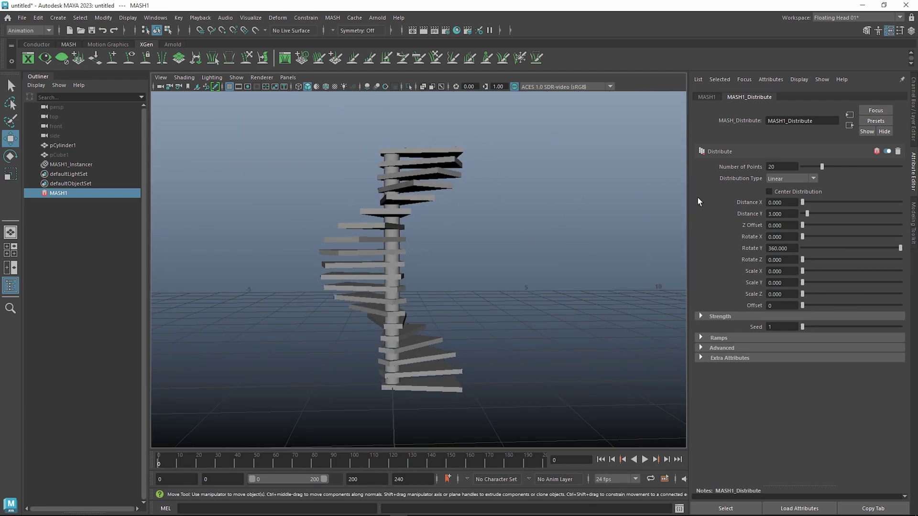
left_click_drag(807, 212, 810, 213)
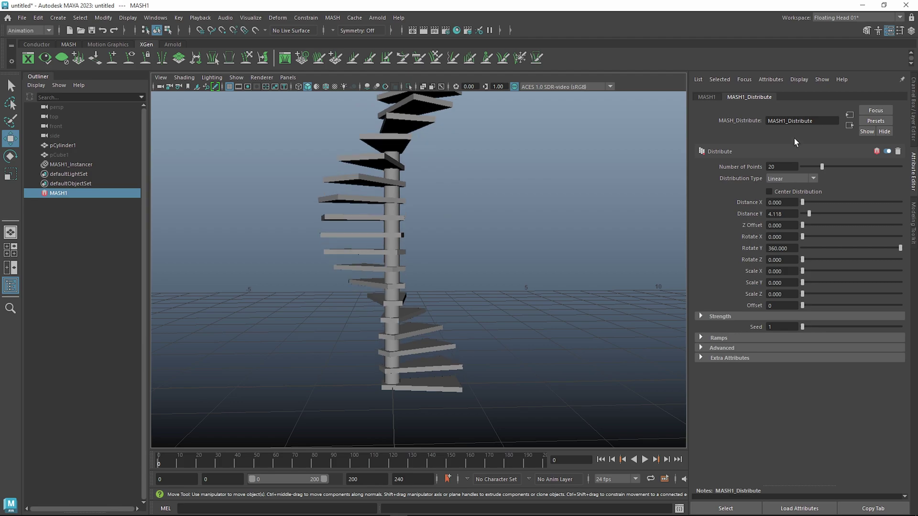
key("ctrl+z")
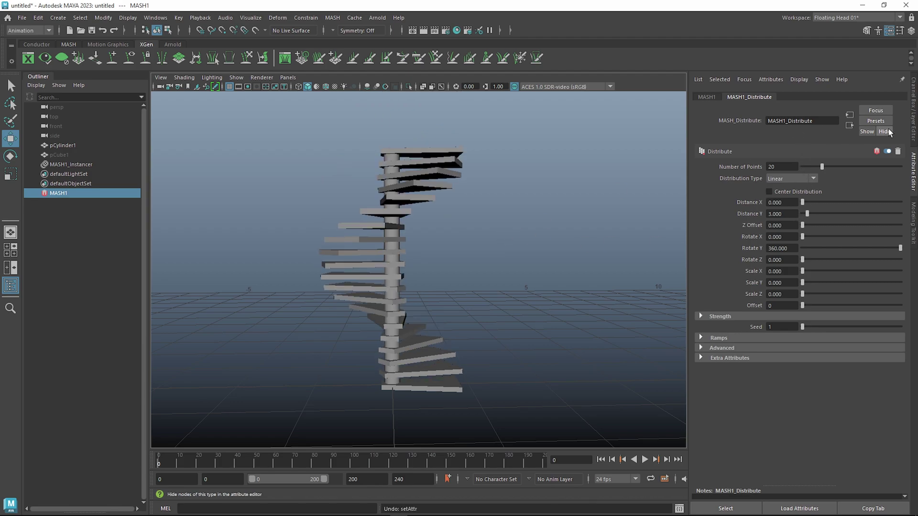
Step: Set the distribution's number of points to 12
double_click(781, 167)
type("12")
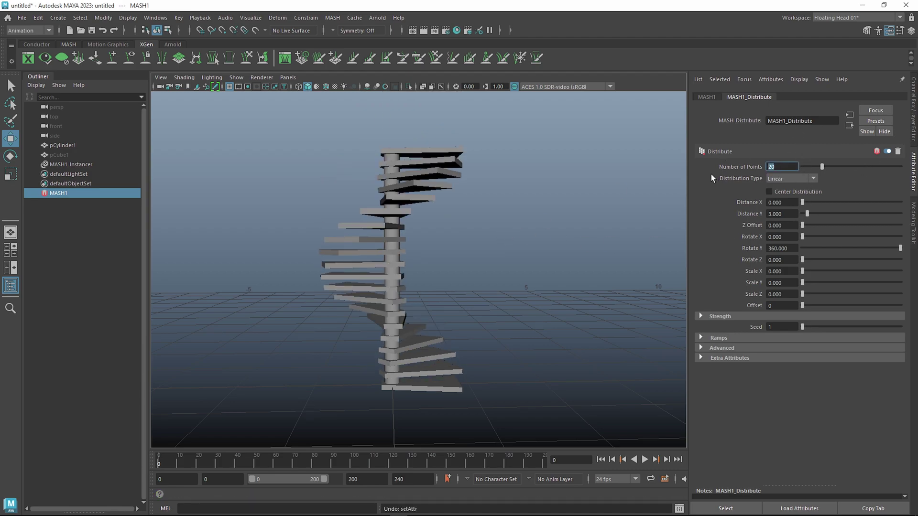
key("Return")
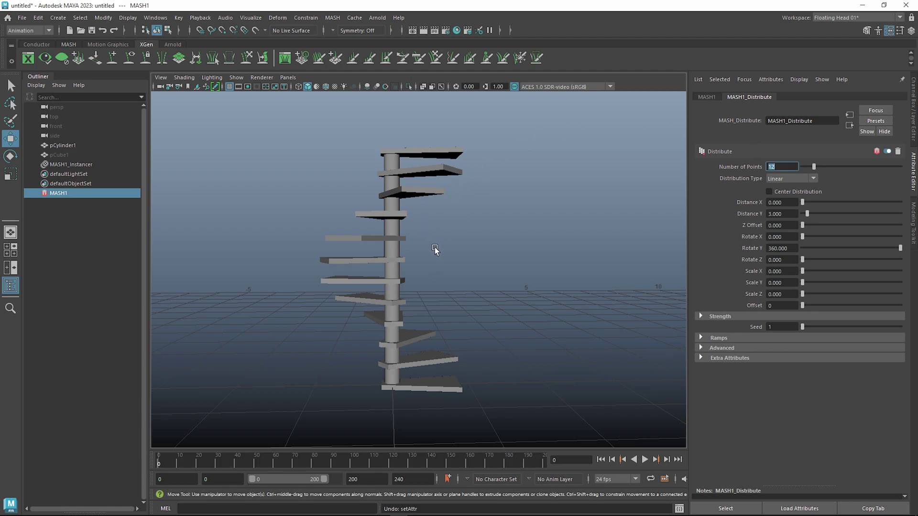
left_click_drag(497, 268, 498, 274, "alt")
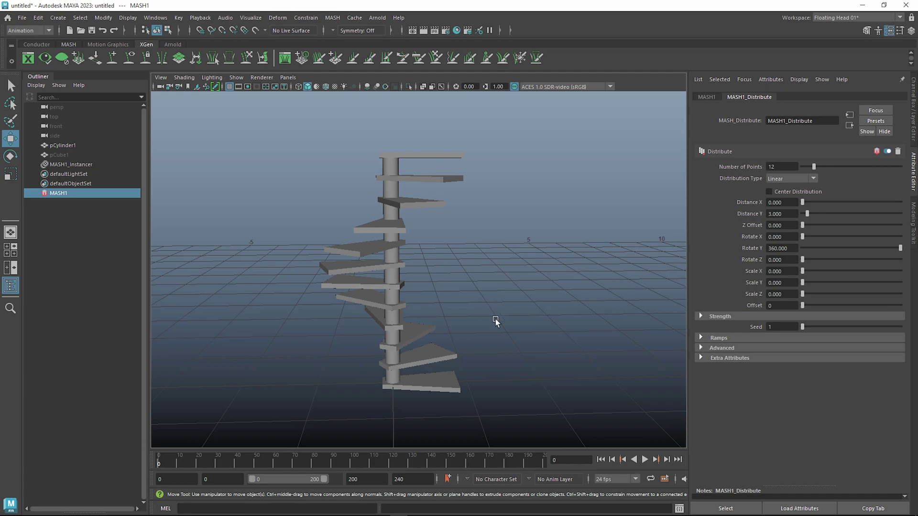
Step: Create a polygon cylinder for a railing post and scale it down uniformly to about 0.068
scroll(490, 325, "up", 2)
left_click_drag(492, 337, 436, 324, "alt")
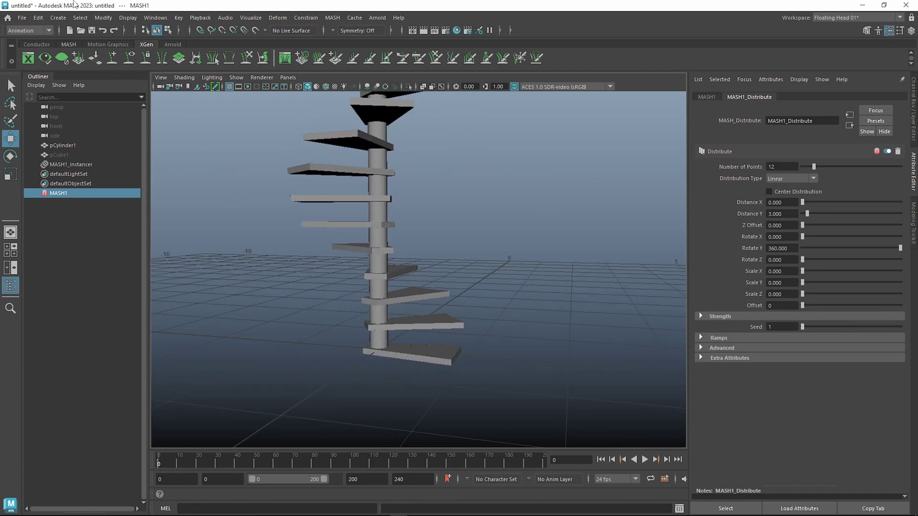
left_click(58, 18)
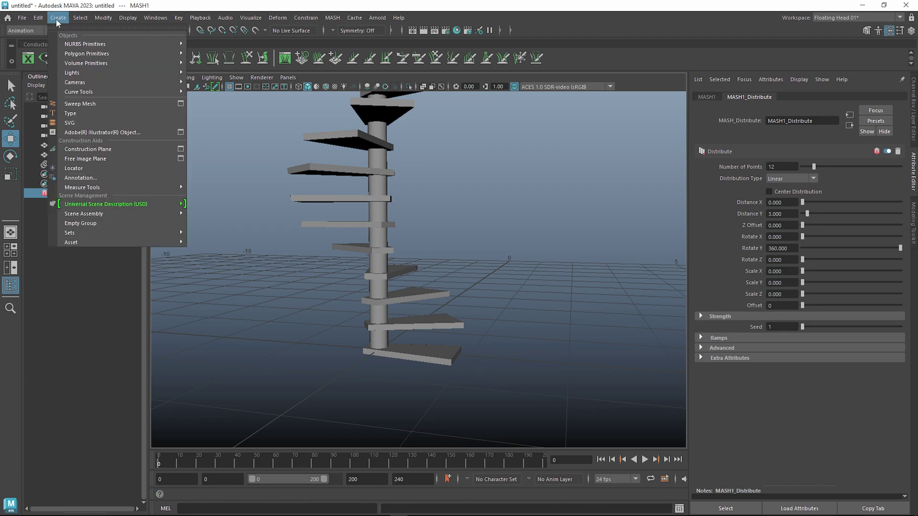
mouse_move(91, 54)
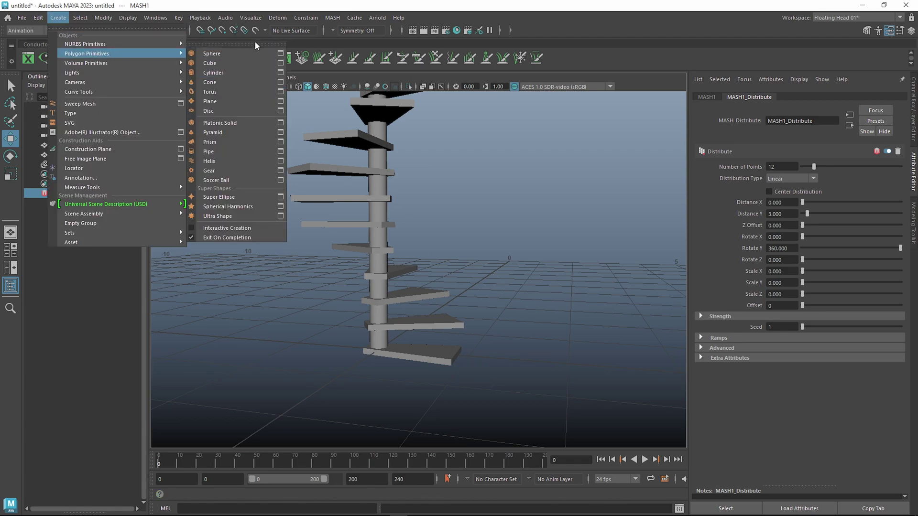
left_click(244, 72)
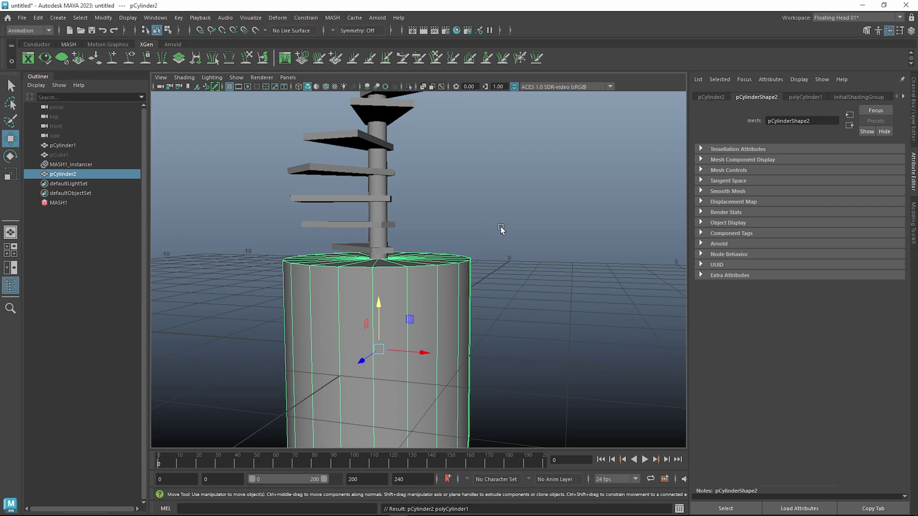
key("r")
left_click_drag(387, 345, 235, 445)
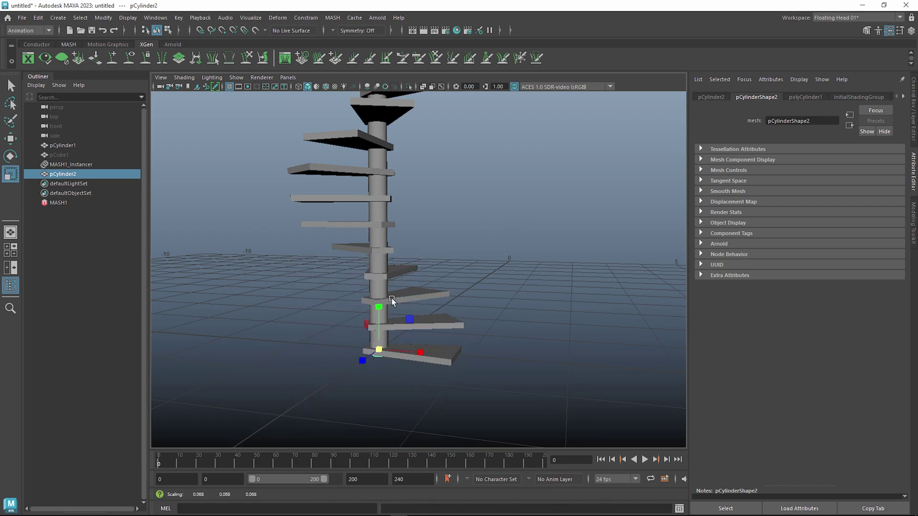
Step: Stretch the post to a vertical scale of about 0.54, move it to the outer end of the lowest tread, and thin it
left_click_drag(380, 309, 395, 48)
key("w")
left_click_drag(409, 356, 414, 381)
key("r")
middle_click_drag(455, 314, 459, 207)
key("w")
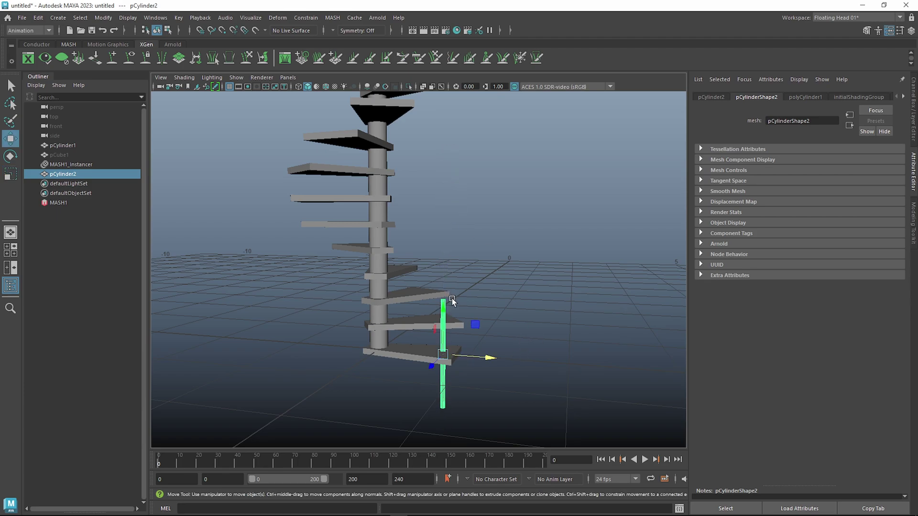
Step: Raise the post so its base rests on the lowest tread near its outer end, at about X 0.785, Y 0.555
left_click_drag(443, 317, 459, 269)
scroll(474, 270, "up", 3)
left_click_drag(484, 324, 518, 330, "alt")
mouse_move(533, 360)
left_mouse_down("alt")
mouse_move(550, 343)
mouse_move(545, 299)
mouse_move(531, 368)
mouse_move(530, 358)
left_mouse_up("alt")
key("r")
left_click_drag(492, 286, 455, 321)
key("ctrl+z")
key("w")
left_click_drag(521, 344, 529, 287, "alt")
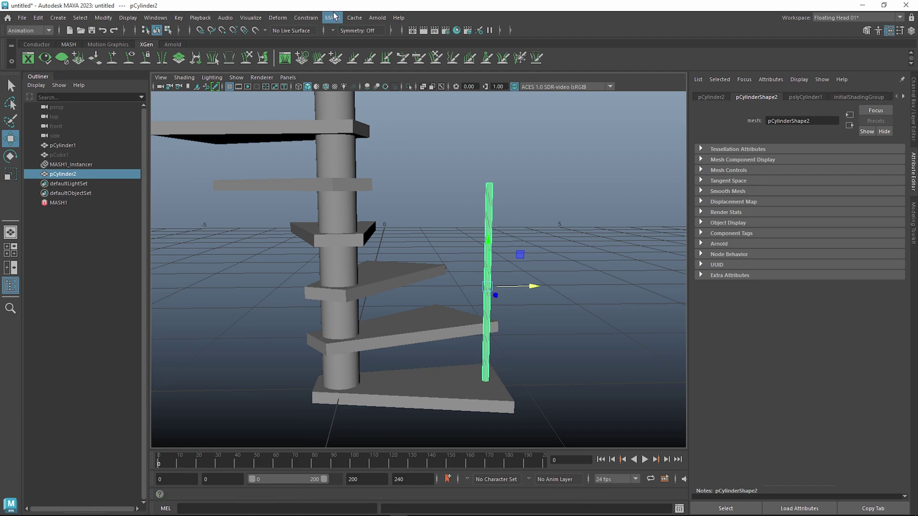
left_click_drag(519, 309, 376, 371, "alt")
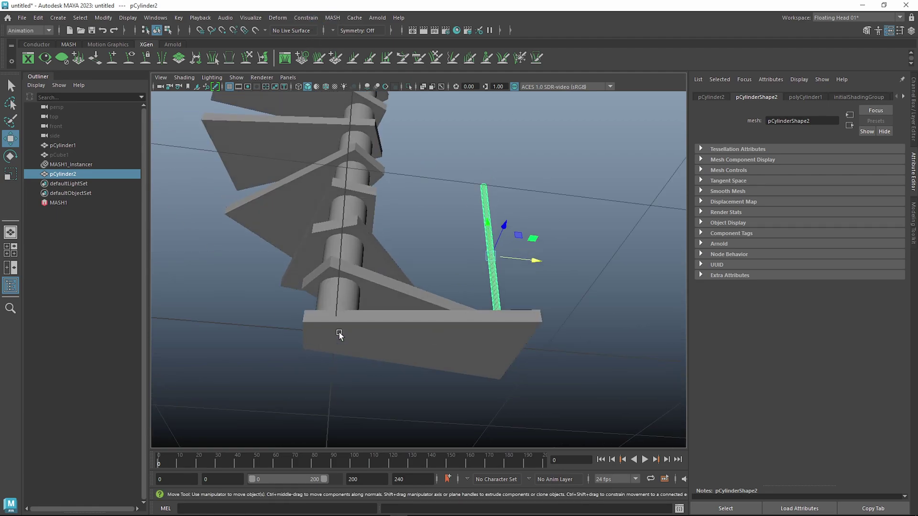
left_click_drag(403, 342, 403, 354, "alt")
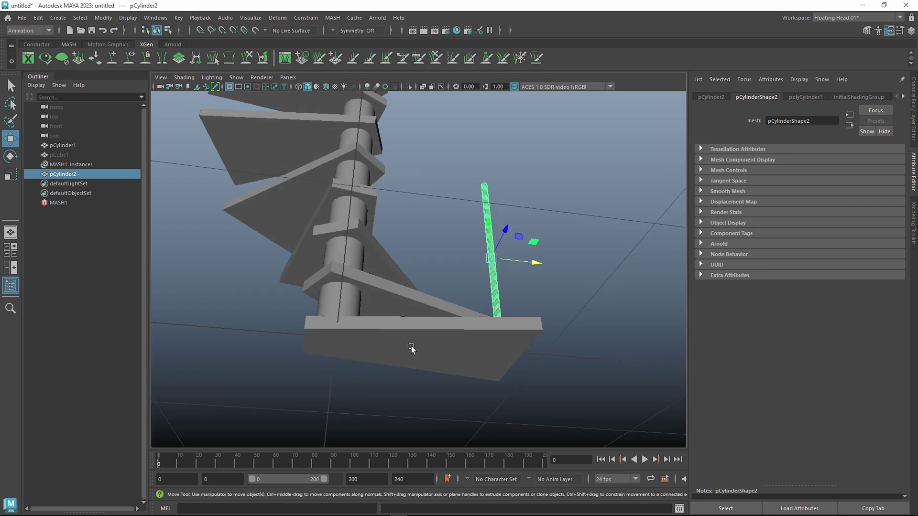
left_click_drag(531, 266, 531, 282, "alt")
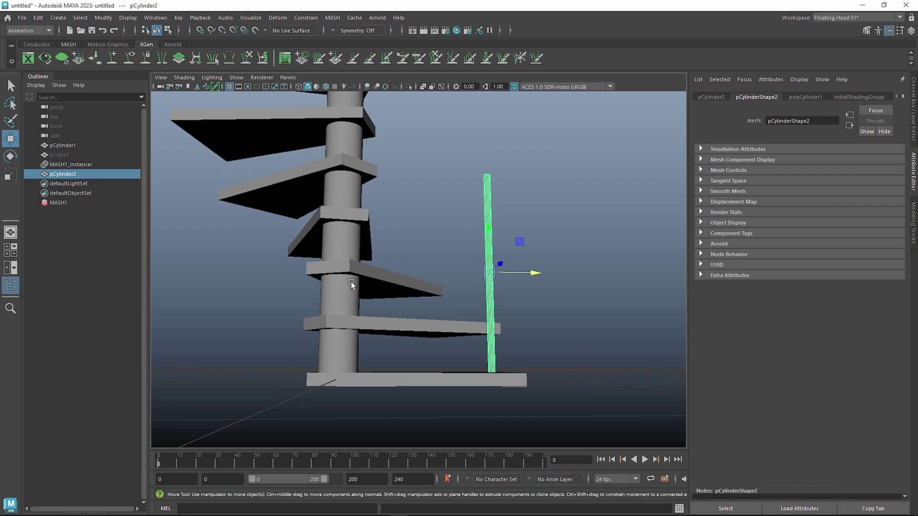
left_click_drag(349, 297, 374, 304, "alt")
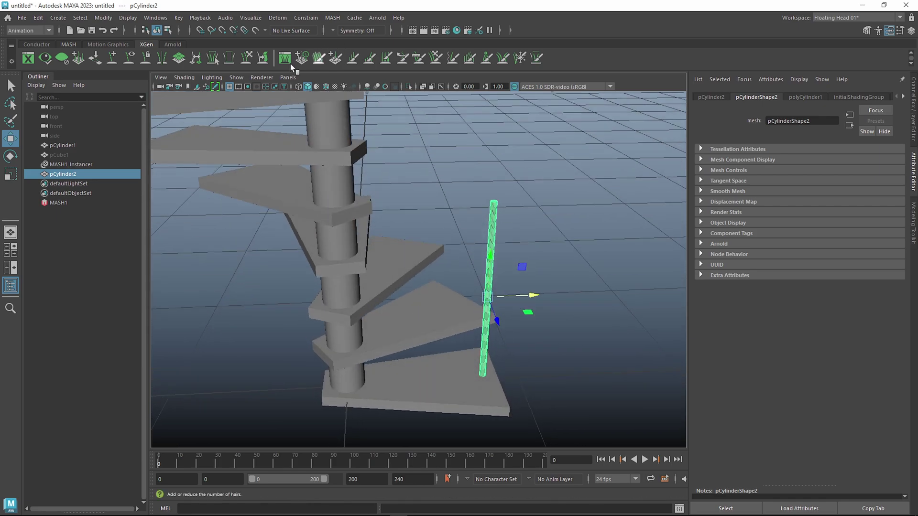
Step: In a wireframe top view, move the post's pivot along X to the centre of the pole
left_click(290, 77)
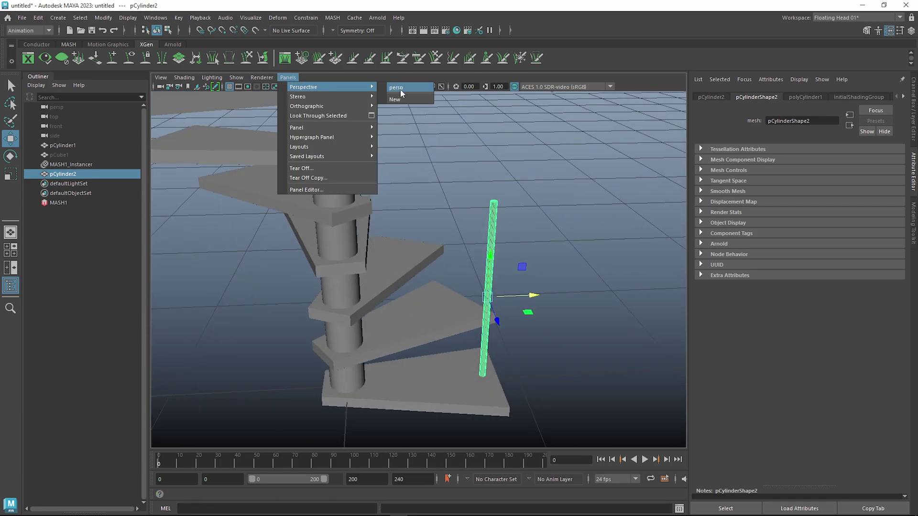
mouse_move(348, 105)
left_click(399, 117)
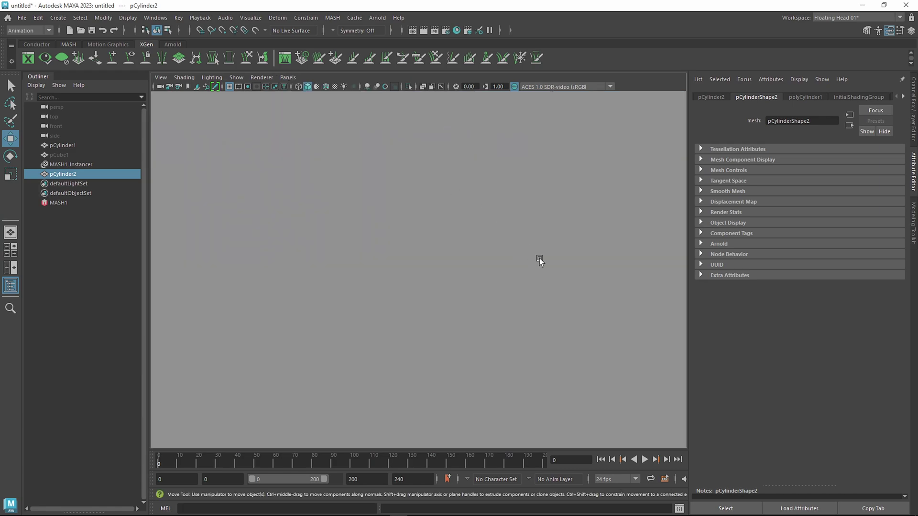
key("4")
scroll(481, 262, "down", 7)
scroll(512, 316, "up", 5)
key("d")
middle_click_drag(577, 288, 493, 263, "alt")
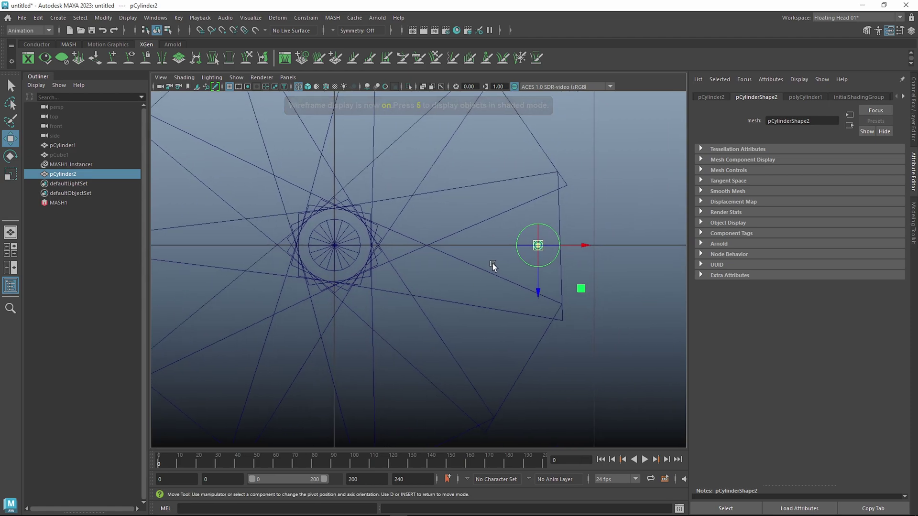
left_click_drag(582, 245, 334, 245)
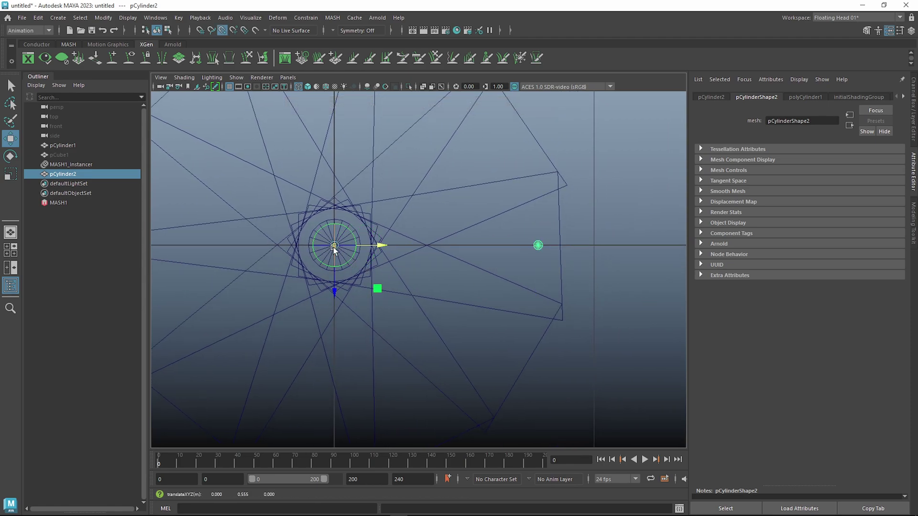
Step: Return to the shaded perspective view and freeze the post's transformations
left_click(282, 79)
mouse_move(360, 86)
left_click(409, 88)
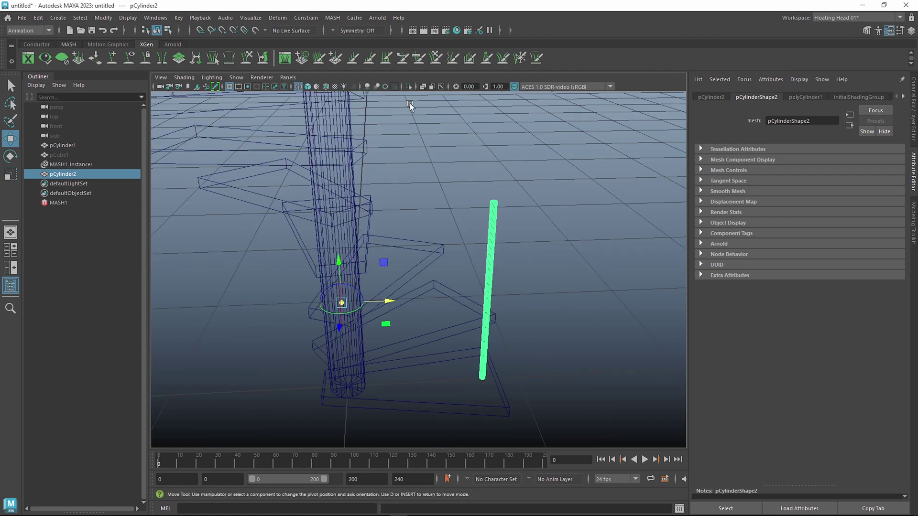
key("5")
mouse_move(488, 276)
left_mouse_down("alt")
mouse_move(470, 297)
mouse_move(453, 216)
left_mouse_up("alt")
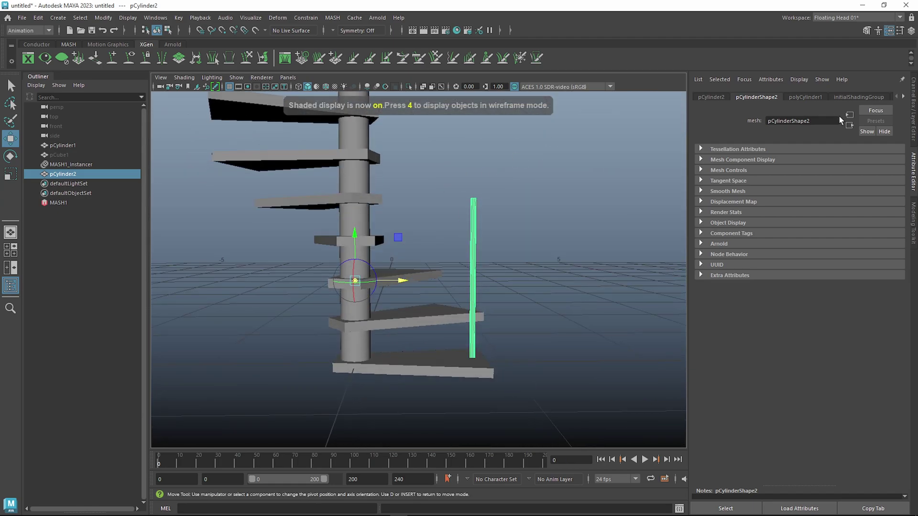
left_click(914, 119)
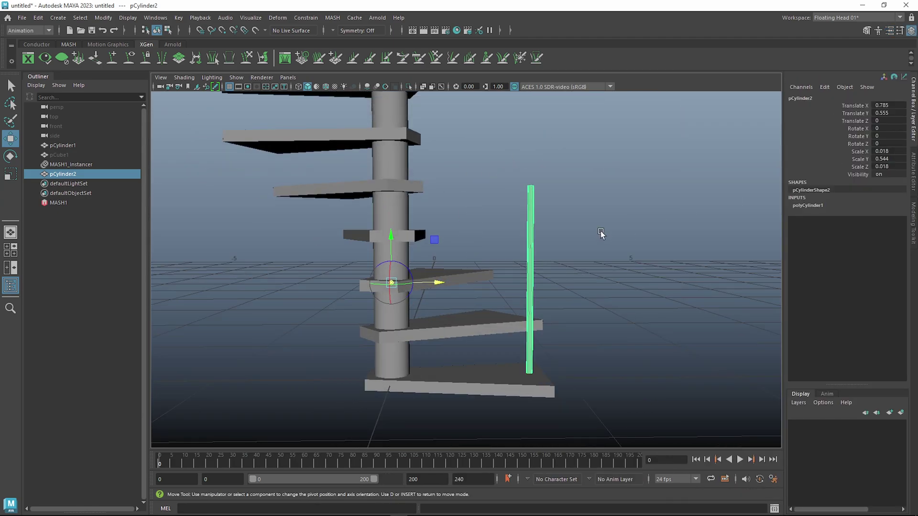
left_click(103, 18)
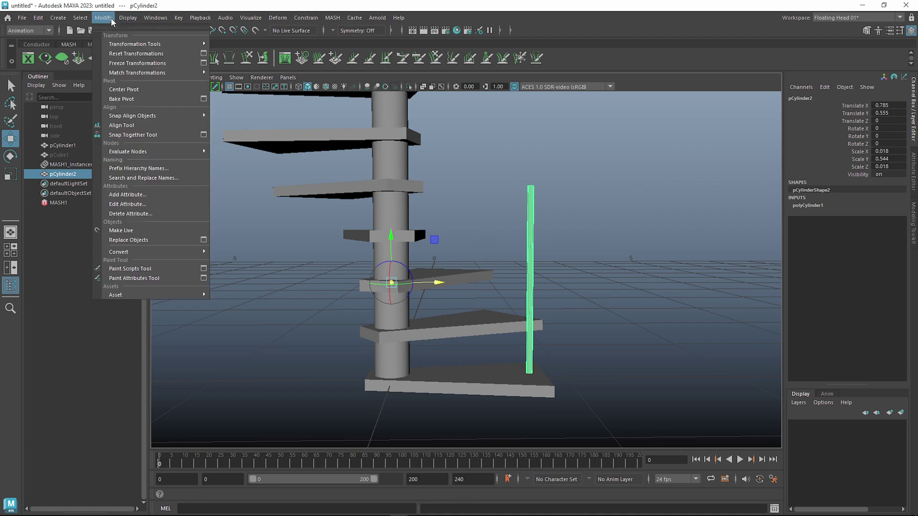
left_click(134, 65)
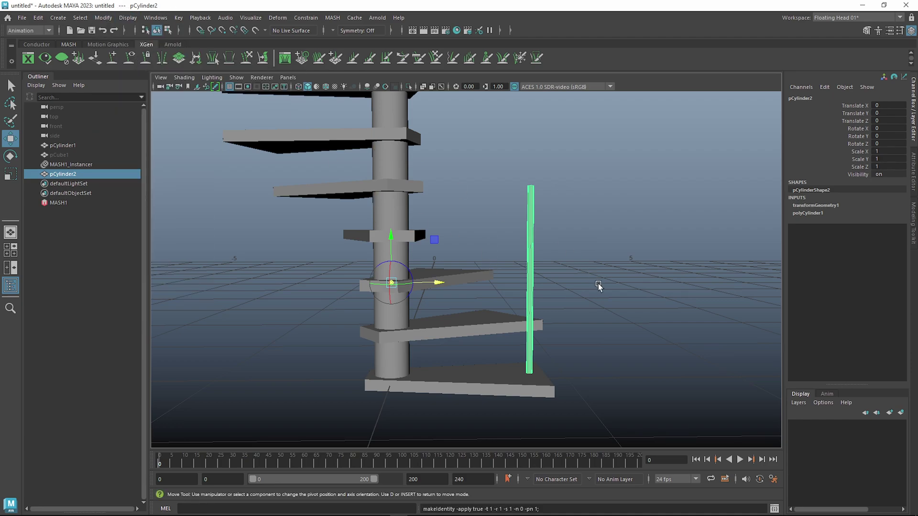
Step: Leave pivot editing and delete the post's construction history
key("d")
right_click_drag(528, 247, 545, 257)
left_click(565, 268)
left_click(529, 264)
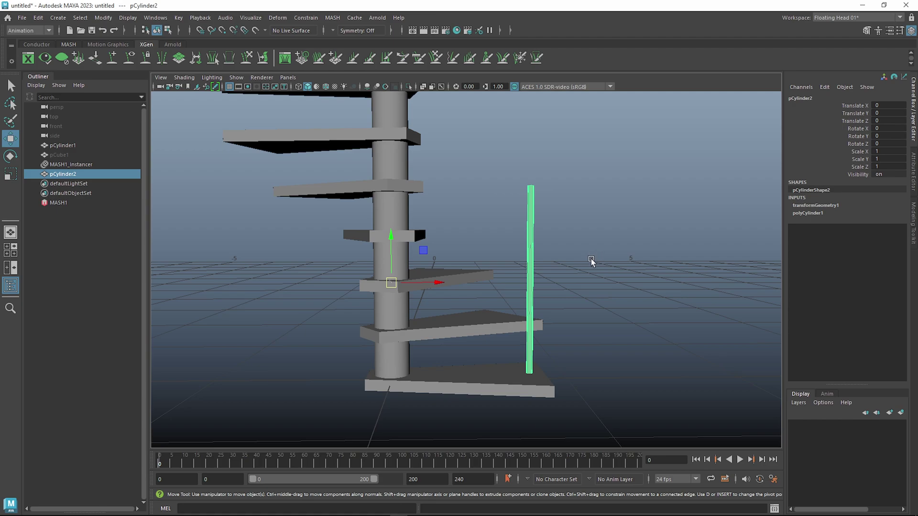
key("alt+shift+d")
Step: Try rotating the post around the pole's vertical axis to test its pivot, and undo the rotation
scroll(555, 215, "up", 2)
scroll(569, 269, "down", 3)
left_click_drag(580, 269, 518, 282, "alt")
key("e")
left_click_drag(429, 309, 526, 314)
key("ctrl+z")
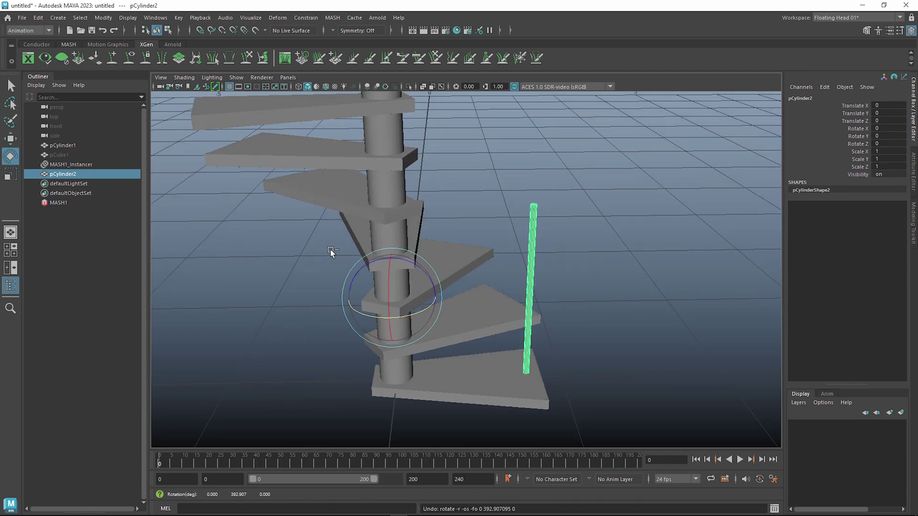
left_click_drag(542, 249, 543, 206, "alt")
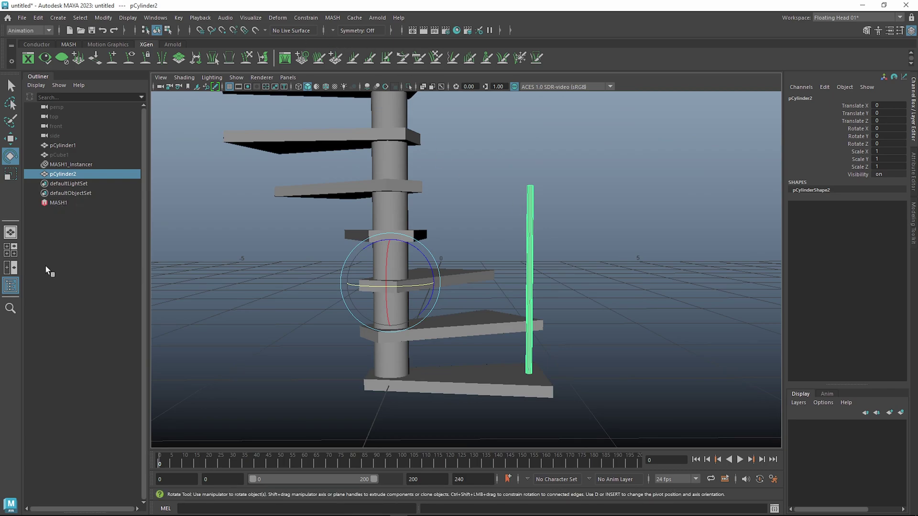
Step: Create a MASH network from the post with the Instancer geometry type and a linear distribution
left_click(333, 18)
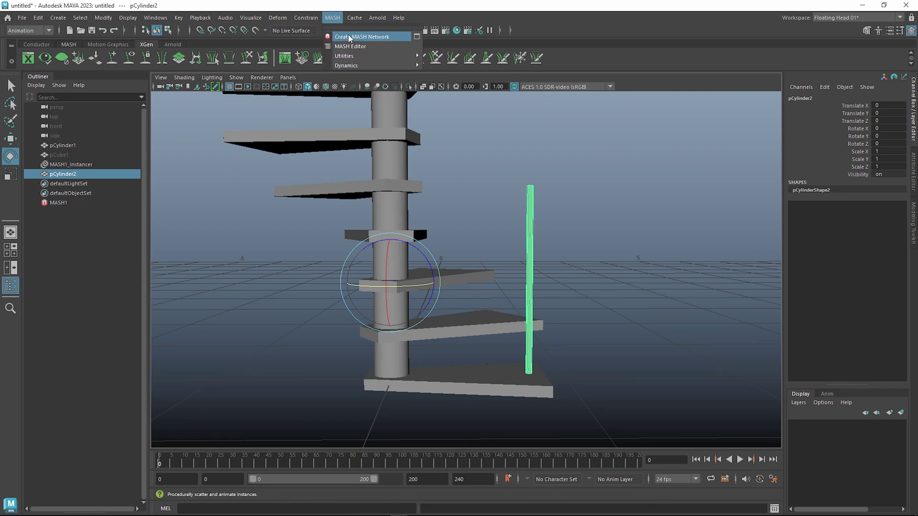
left_click(416, 37)
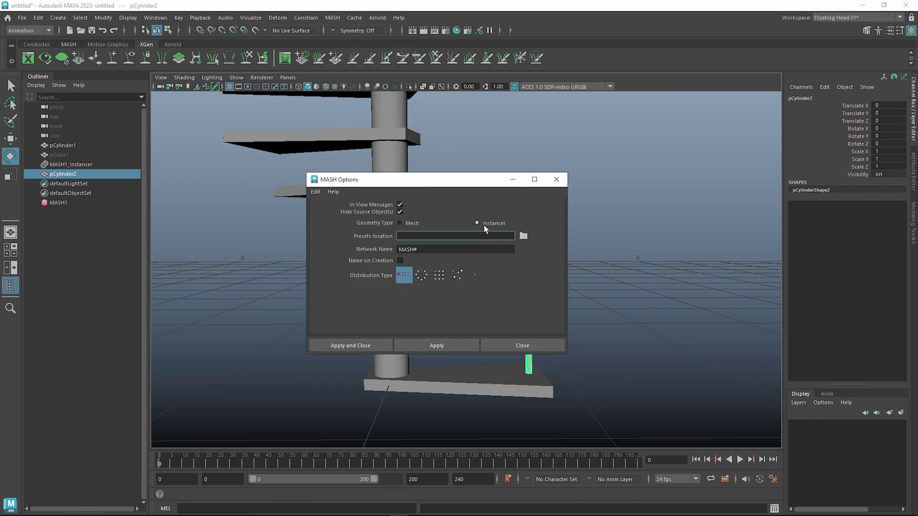
left_click(435, 344)
left_click(556, 180)
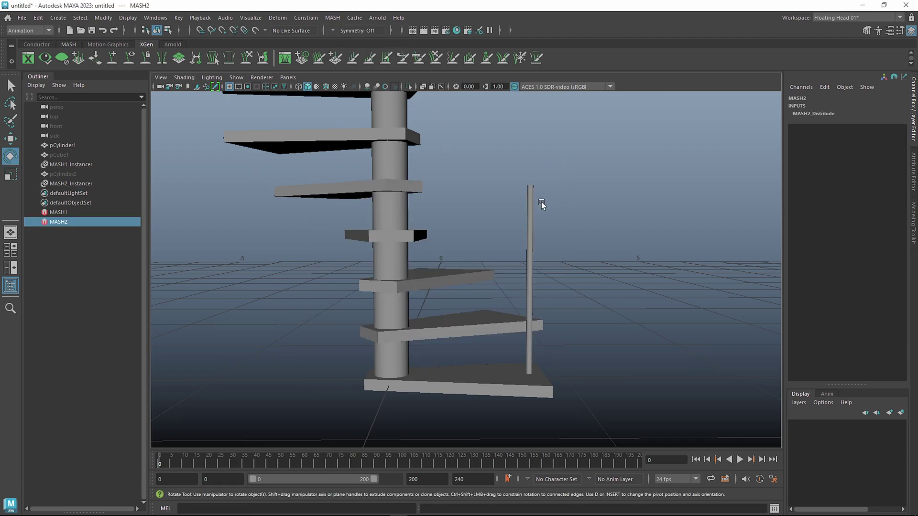
Step: Set the post distribution's Distance X to 0 and Distance Y to 3
key("ctrl+a")
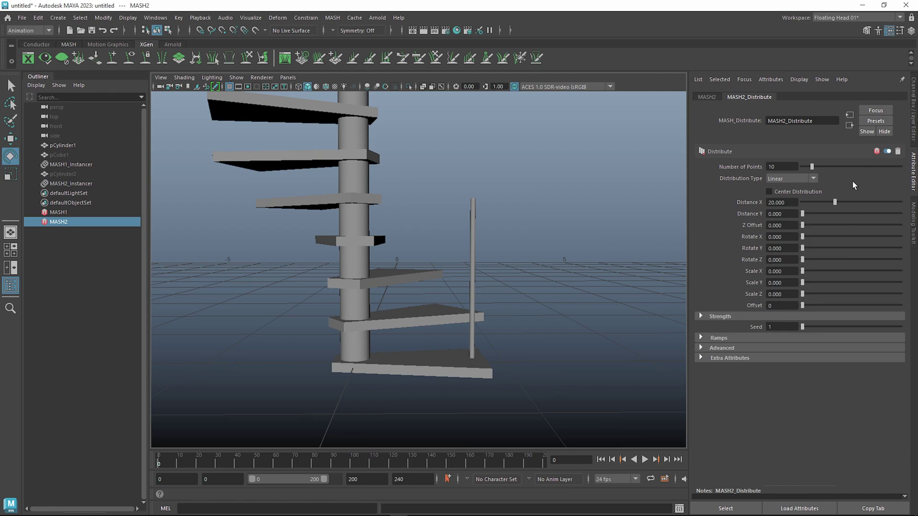
left_click_drag(836, 203, 744, 204)
left_click(770, 214)
type("3")
key("Return")
key("f")
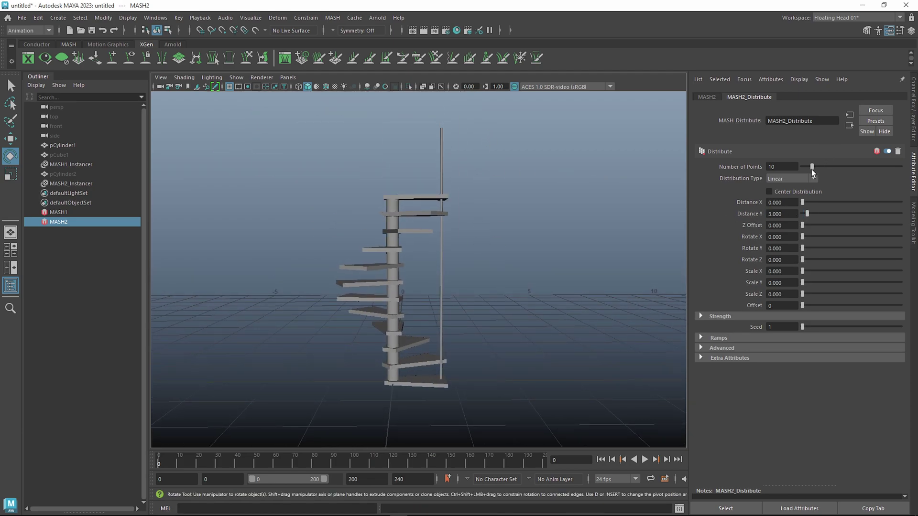
Step: Set the post distribution's Rotate Y to 360 and check the posts against the treads
left_click_drag(803, 248, 909, 264)
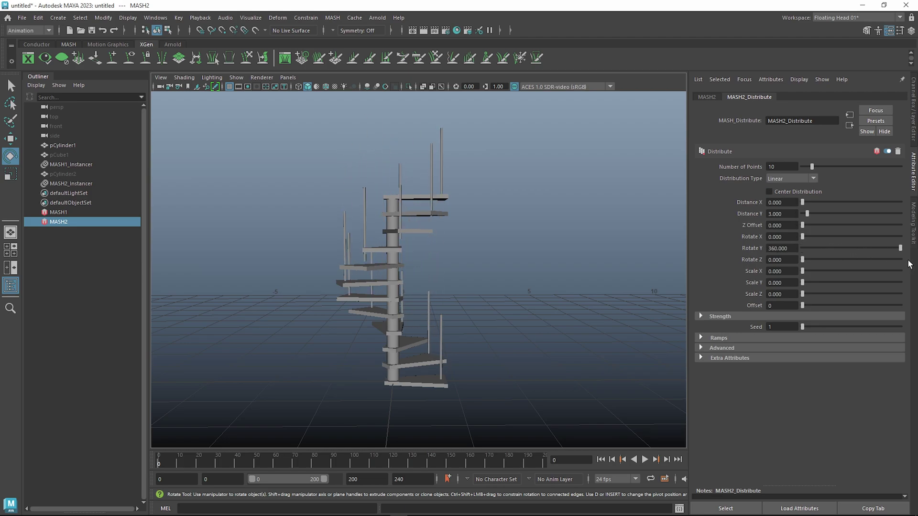
left_click_drag(406, 239, 498, 268, "alt")
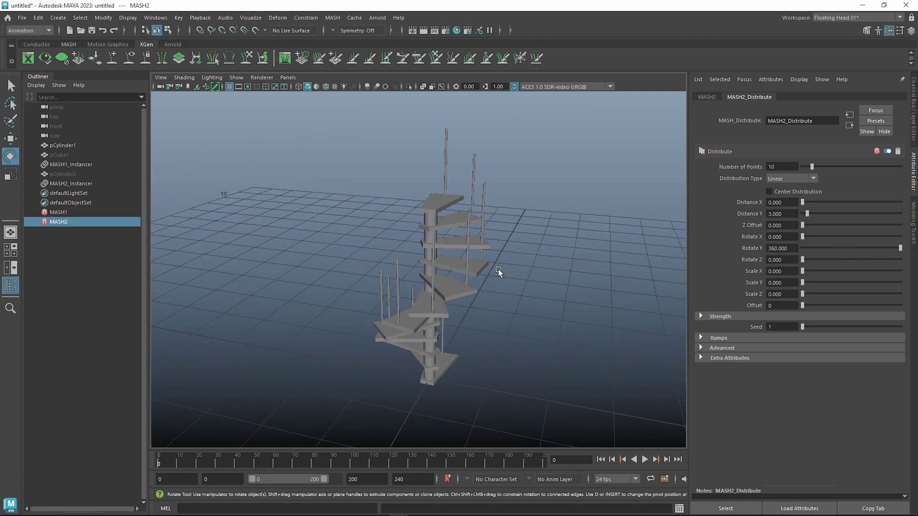
right_click_drag(498, 267, 518, 282, "alt")
middle_click_drag(518, 282, 481, 238, "alt")
right_click_drag(480, 238, 509, 243, "alt")
left_click_drag(474, 242, 449, 241, "alt")
middle_click_drag(555, 223, 560, 251, "alt")
left_click_drag(560, 252, 449, 205, "alt")
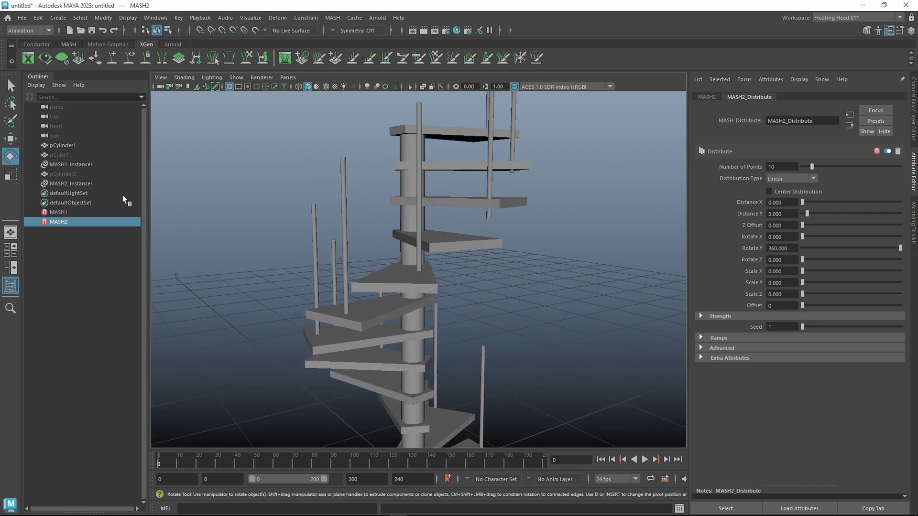
Step: Check the tread network's number of points and set the post network's number of points to 12 to match
left_click(59, 212)
double_click(797, 164)
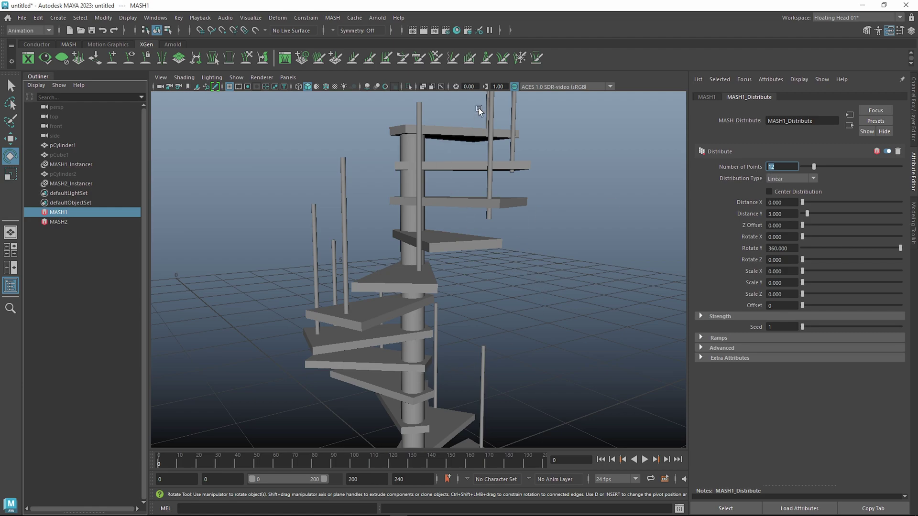
left_click(66, 219)
left_click(66, 221)
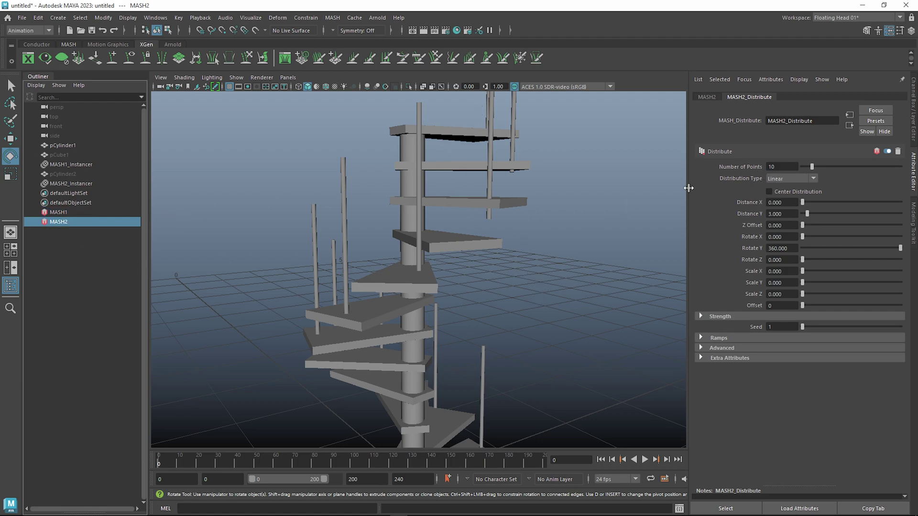
left_click(787, 170)
left_click_drag(477, 239, 609, 279, "alt")
scroll(588, 280, "down", 5)
left_click_drag(506, 306, 544, 323, "alt")
right_click_drag(543, 323, 446, 368, "alt")
left_click_drag(446, 367, 306, 259, "alt")
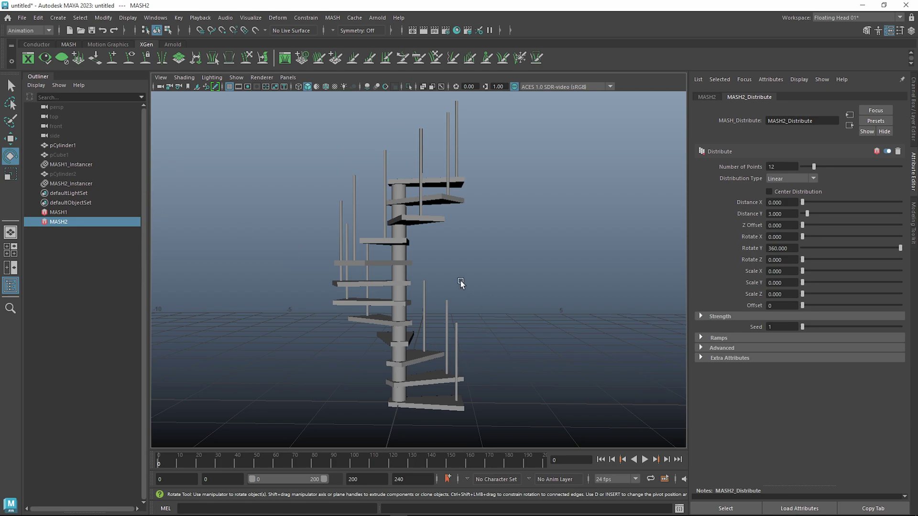
Step: Examine from several angles and up close how the posts stand on the treads
left_click_drag(510, 193, 496, 209, "alt")
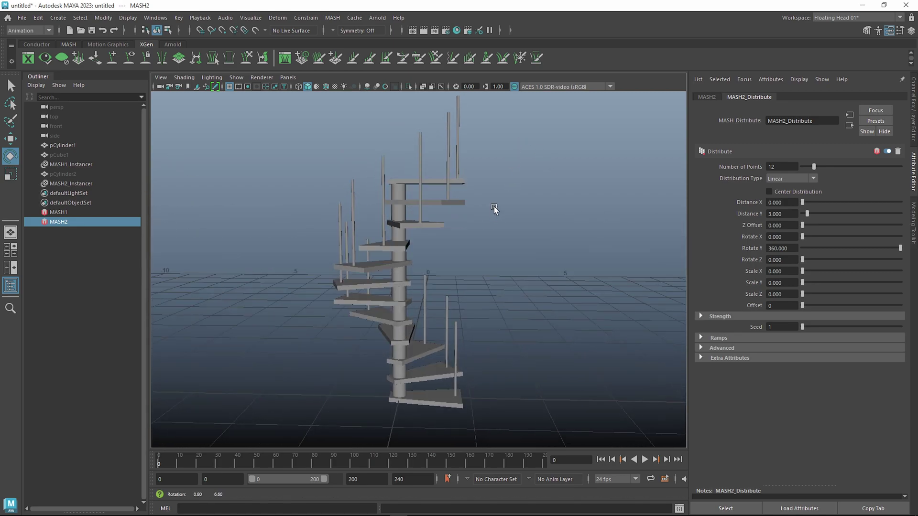
right_click_drag(545, 412, 465, 283, "alt")
left_click_drag(465, 283, 376, 306, "alt")
right_click_drag(376, 306, 444, 279, "alt")
left_click(449, 264)
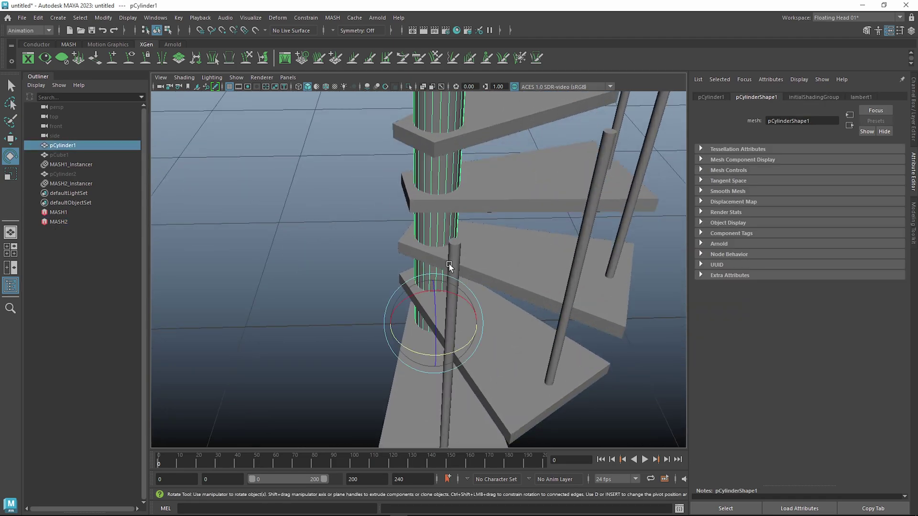
middle_click_drag(449, 264, 418, 287, "alt")
right_click_drag(418, 287, 431, 273, "alt")
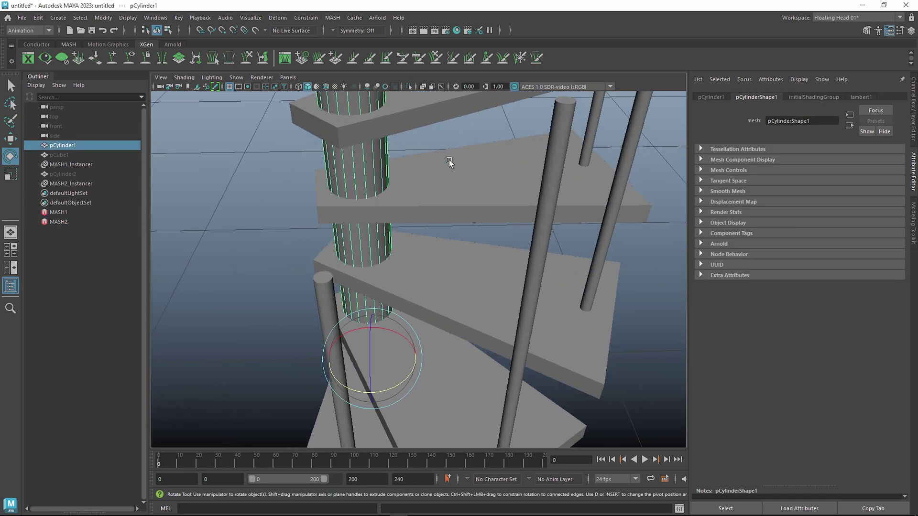
scroll(420, 151, "down", 6)
left_click_drag(415, 225, 363, 328, "alt")
scroll(362, 324, "up", 5)
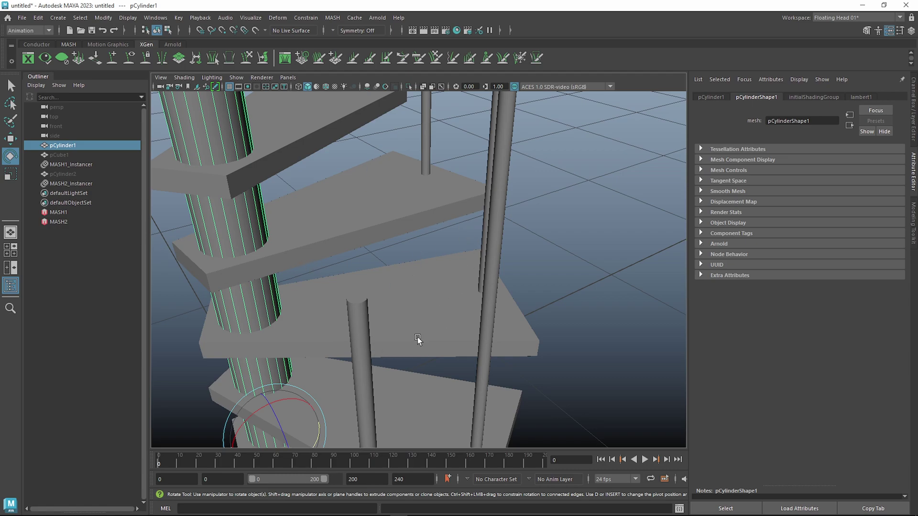
left_click(512, 165)
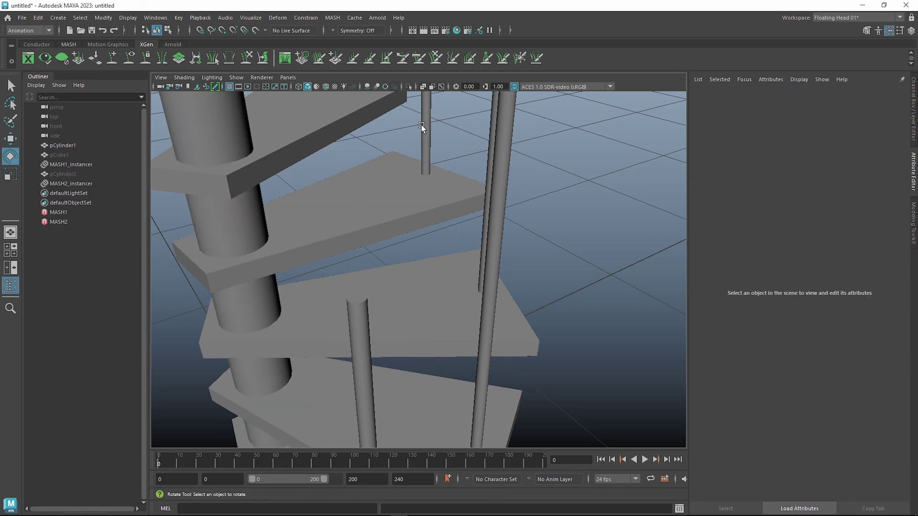
left_click_drag(493, 154, 495, 247, "alt")
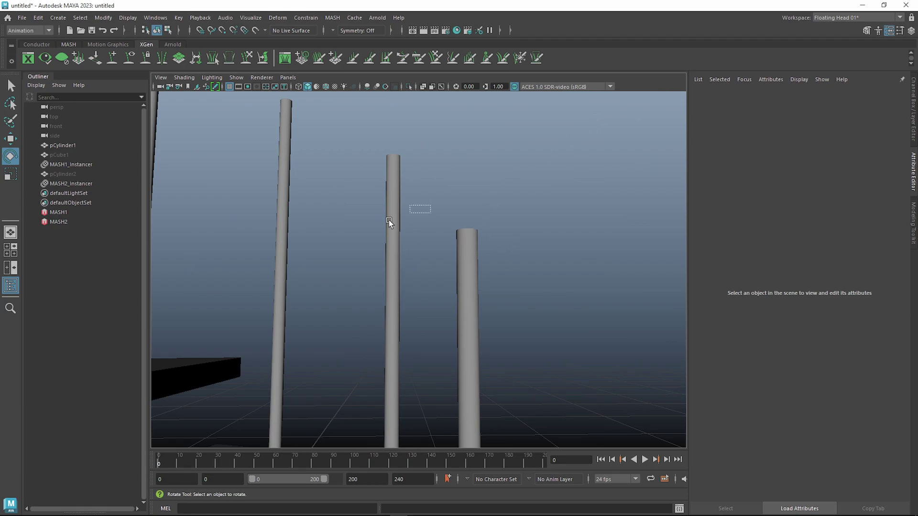
Step: Switch the MASH2 post network's geometry type from instancer to Repro mesh, select the resulting mesh and close the MASH Editor
left_click_drag(405, 264, 354, 258, "alt")
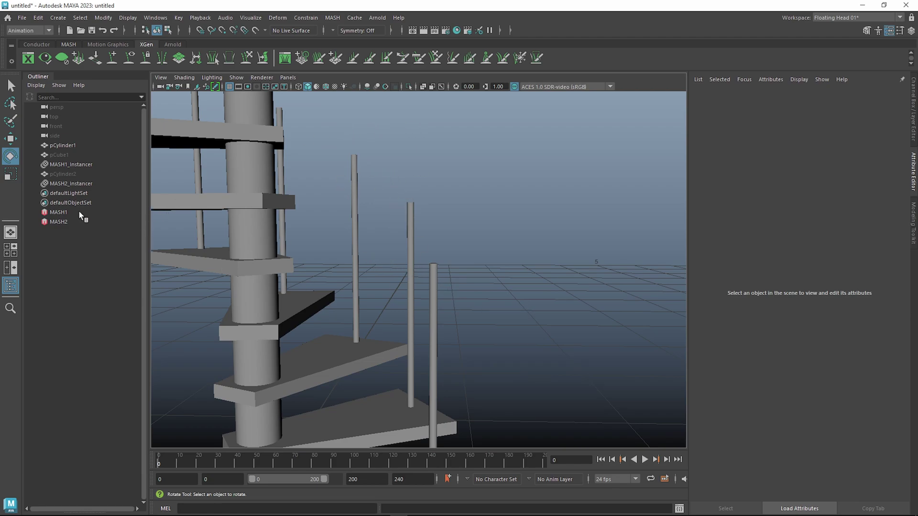
left_click(60, 222)
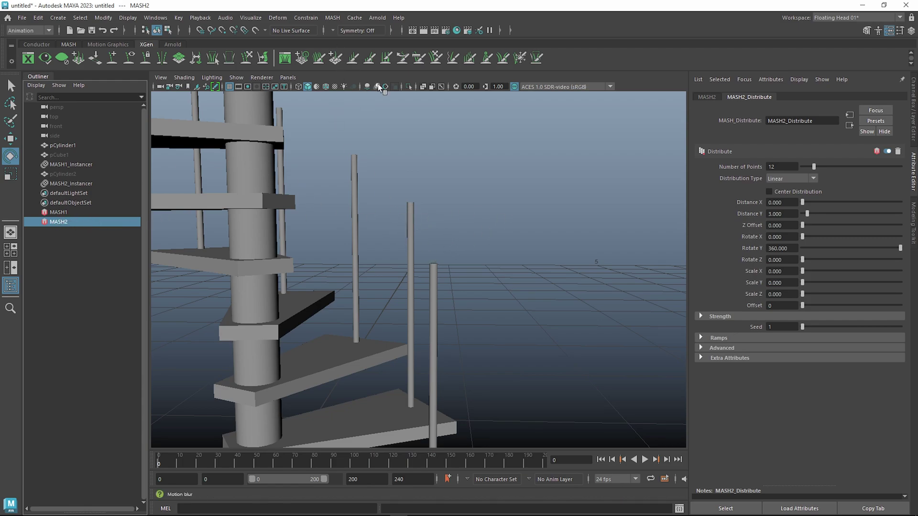
left_click(337, 19)
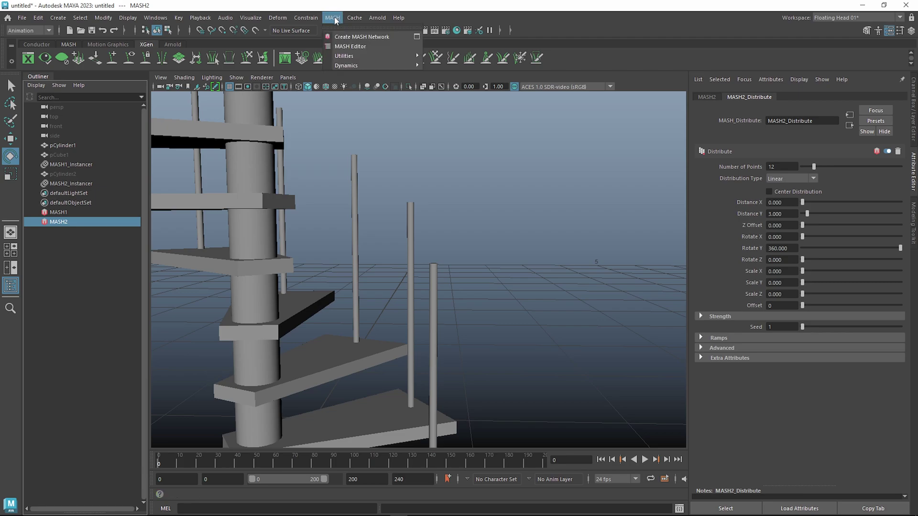
left_click(360, 44)
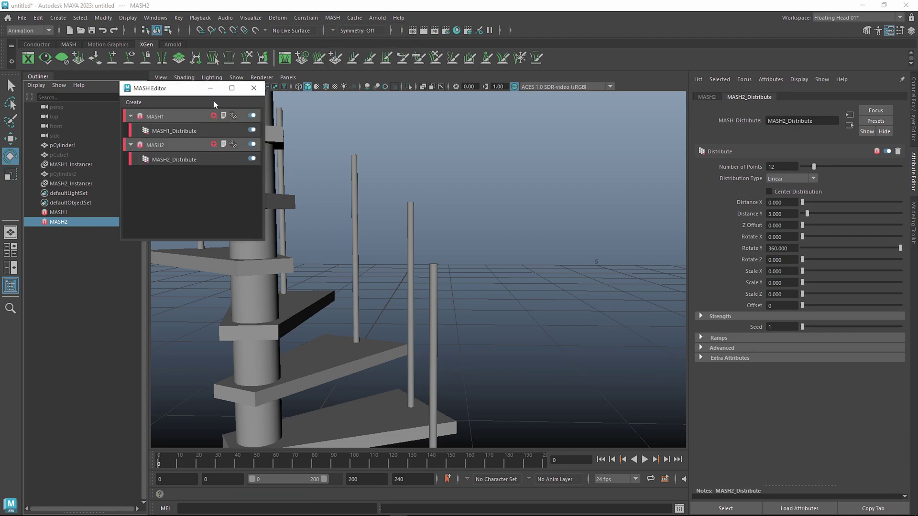
left_click_drag(182, 91, 555, 155)
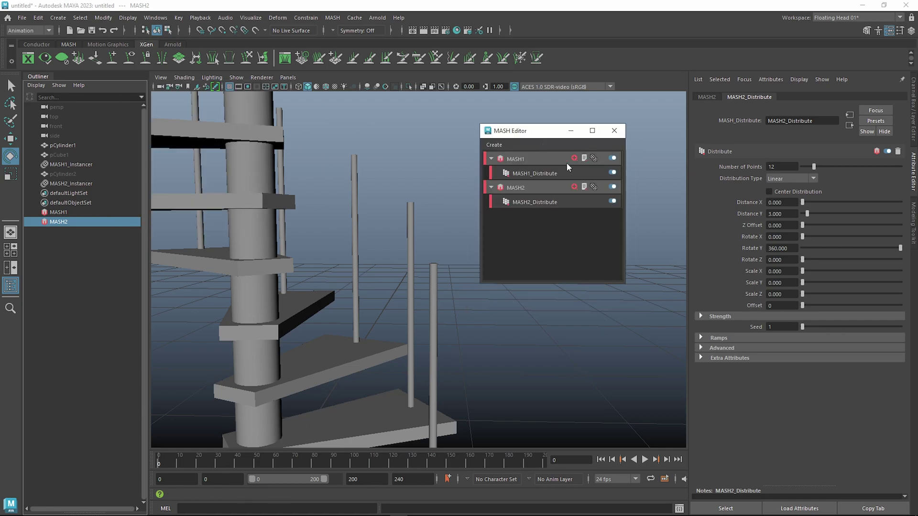
left_click(593, 186)
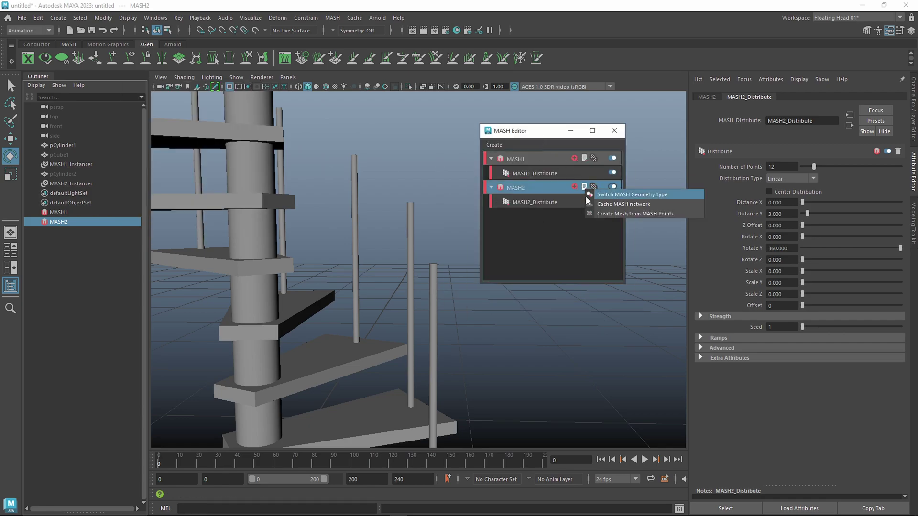
left_click(631, 196)
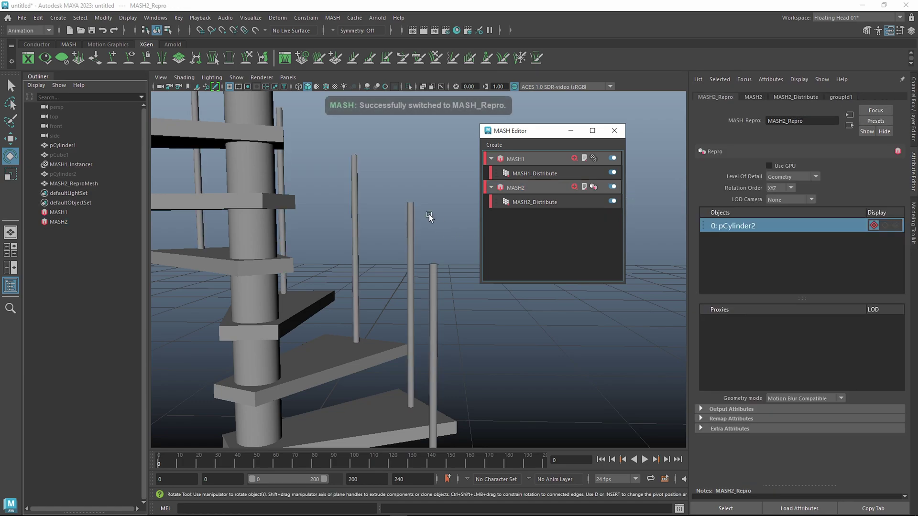
left_click(76, 183)
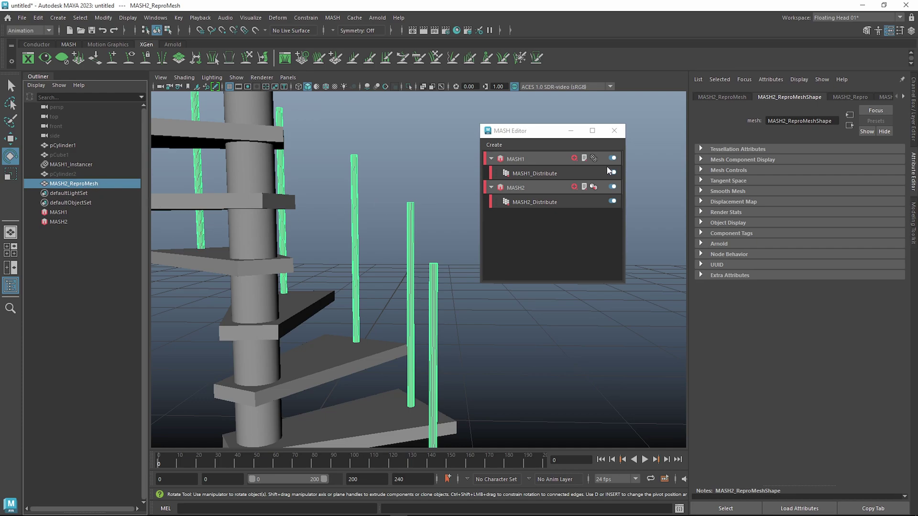
left_click(615, 131)
Step: Examine the post mesh along the staircase and inspect the vertices on the tops of the lower posts
key("f")
middle_click_drag(424, 192, 444, 258, "alt")
scroll(459, 232, "down", 4)
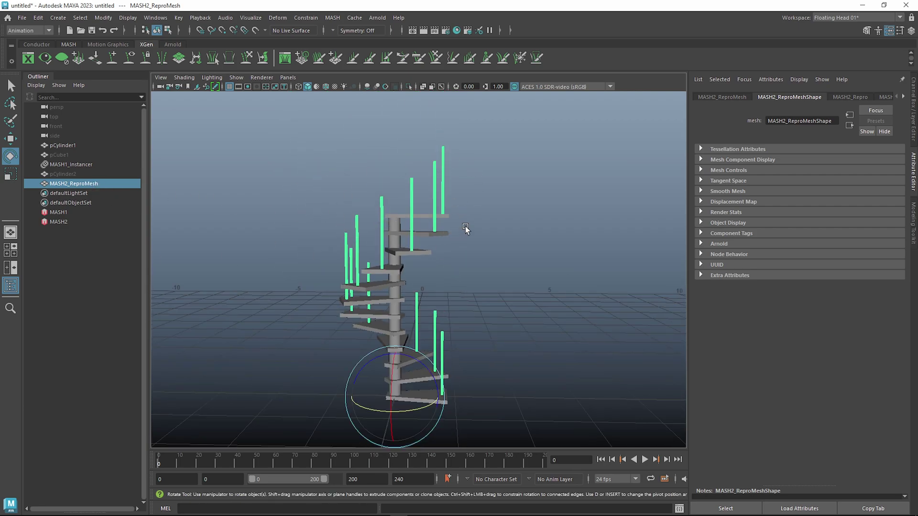
scroll(499, 327, "up", 5)
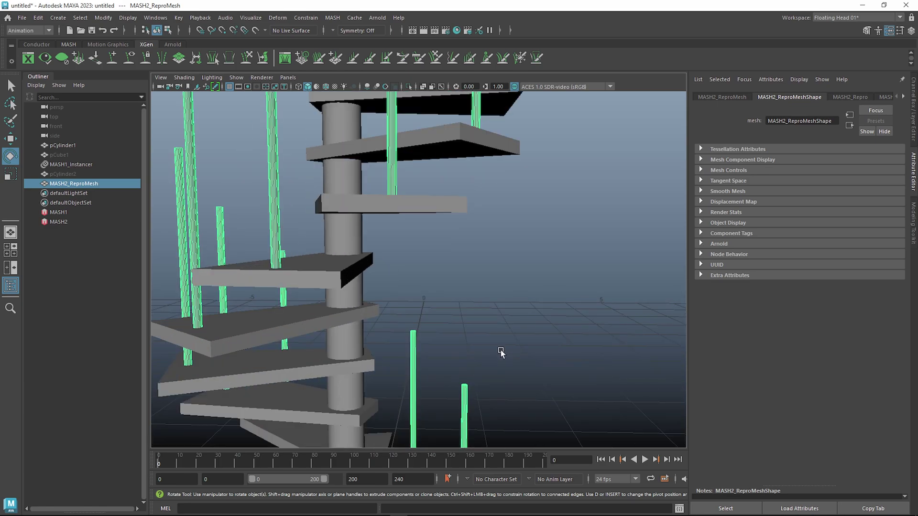
left_click_drag(486, 184, 392, 248, "alt")
scroll(427, 328, "up", 7)
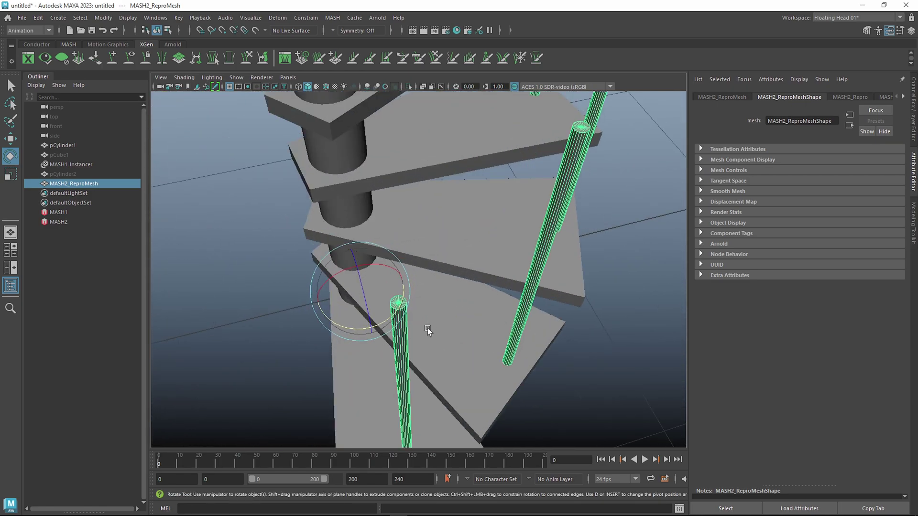
middle_click_drag(421, 336, 417, 243, "alt")
right_click_drag(418, 240, 409, 237)
left_click(409, 237)
left_click_drag(544, 216, 511, 213, "alt")
left_click_drag(395, 215, 542, 243)
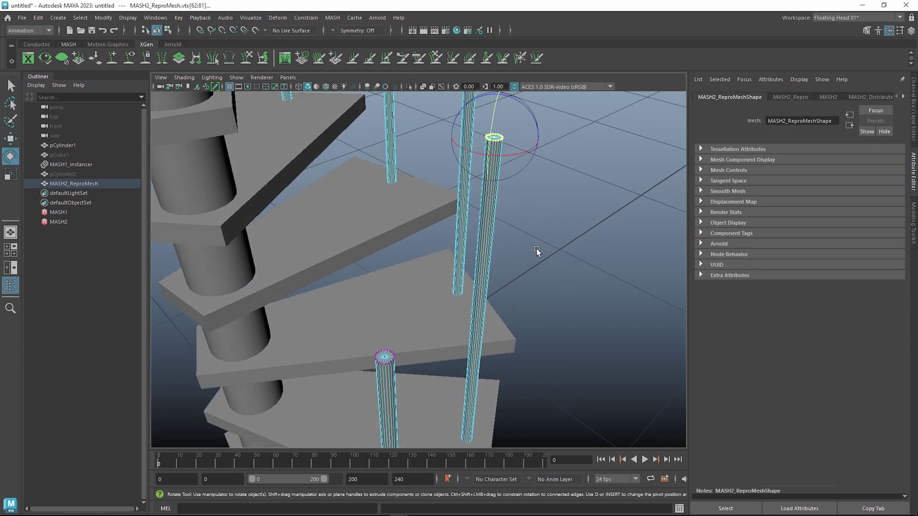
right_click_drag(386, 359, 434, 230)
left_click(266, 212)
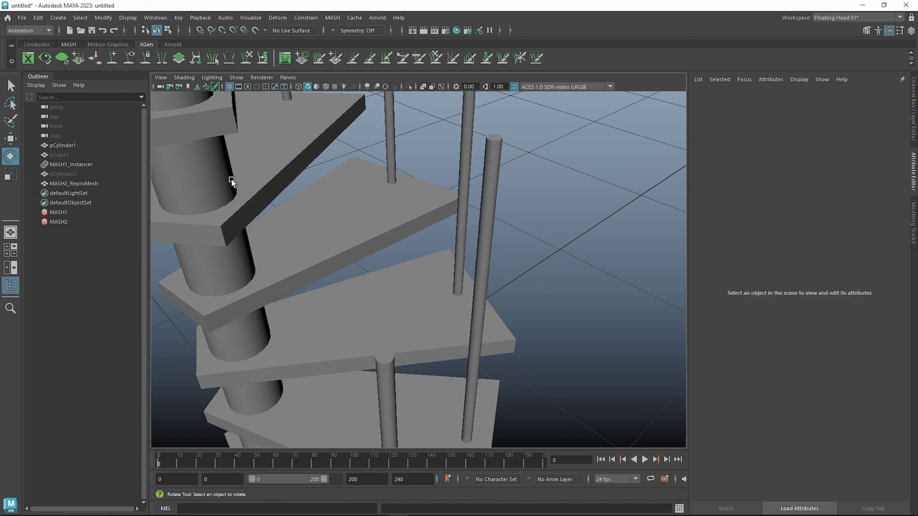
Step: Start an EP curve with its first point snapped to the top centre of the lowest post, with wireframe shown on the shaded geometry
left_click(65, 21)
mouse_move(119, 93)
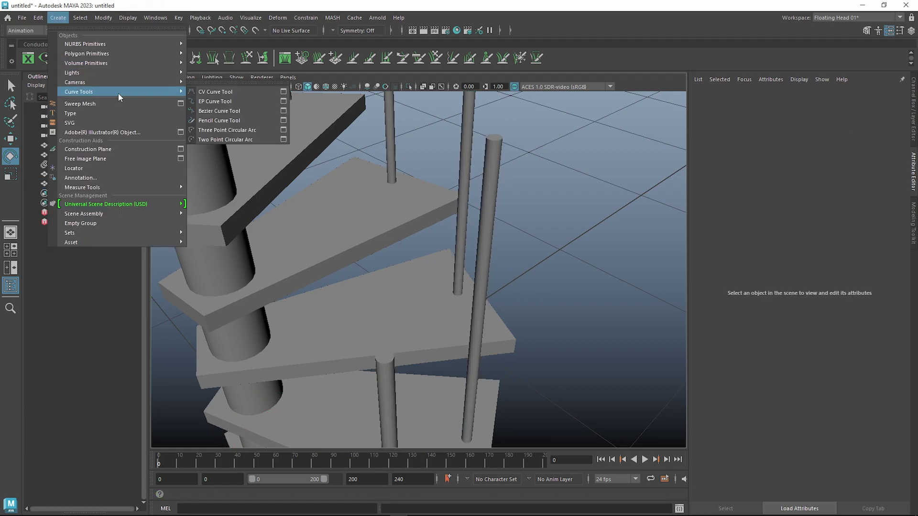
left_click(209, 105)
scroll(325, 283, "down", 3)
left_click_drag(420, 281, 464, 279, "alt")
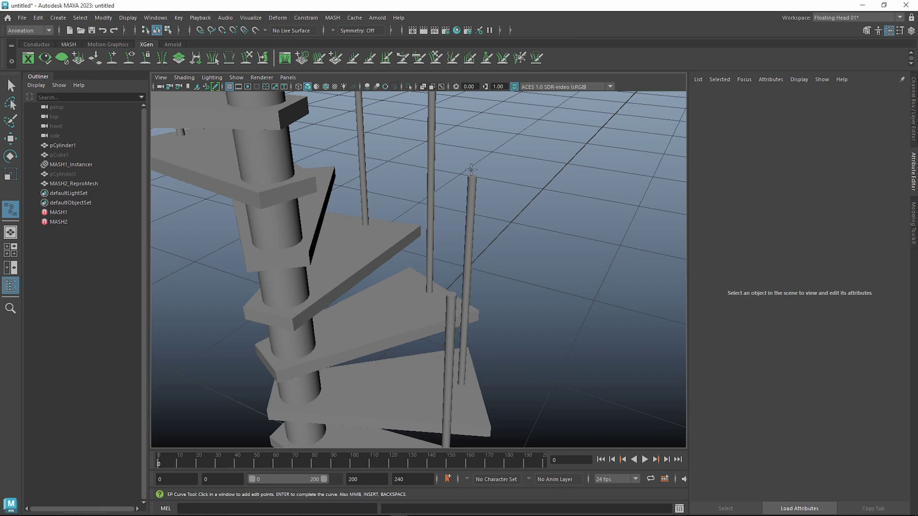
scroll(475, 154, "up", 5)
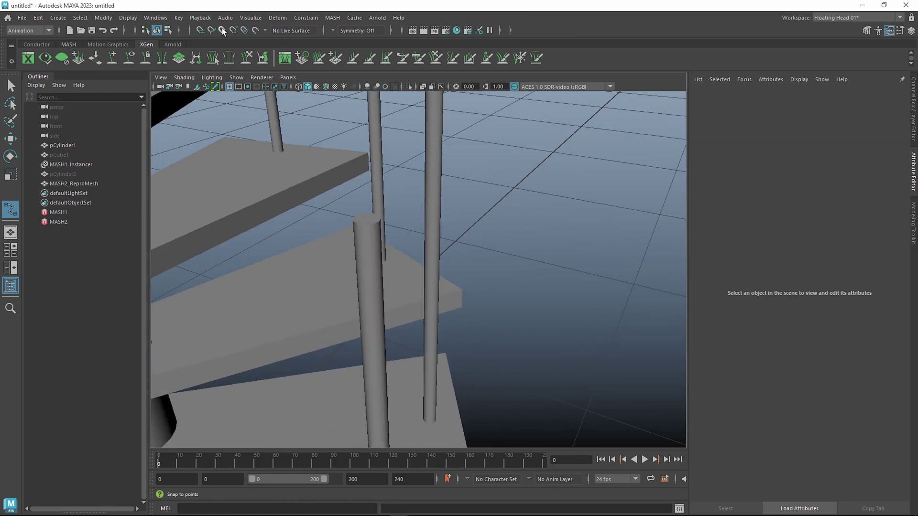
left_click(325, 87)
left_click_drag(443, 161, 421, 178, "alt")
middle_click_drag(444, 172, 473, 147, "alt")
scroll(411, 245, "up", 2)
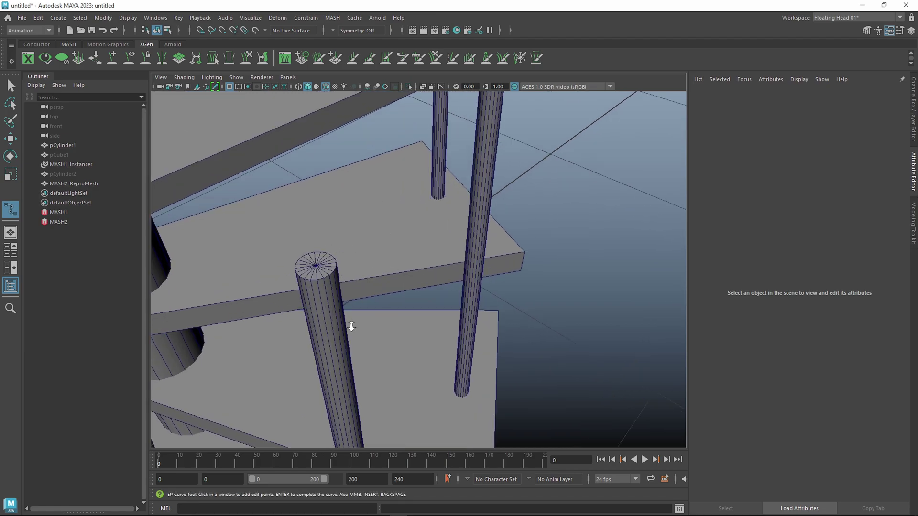
key("v")
left_click(315, 266)
Step: Extend the EP curve with points snapped to the top centres of the second, third and fourth posts
left_click_drag(389, 334, 377, 235, "alt")
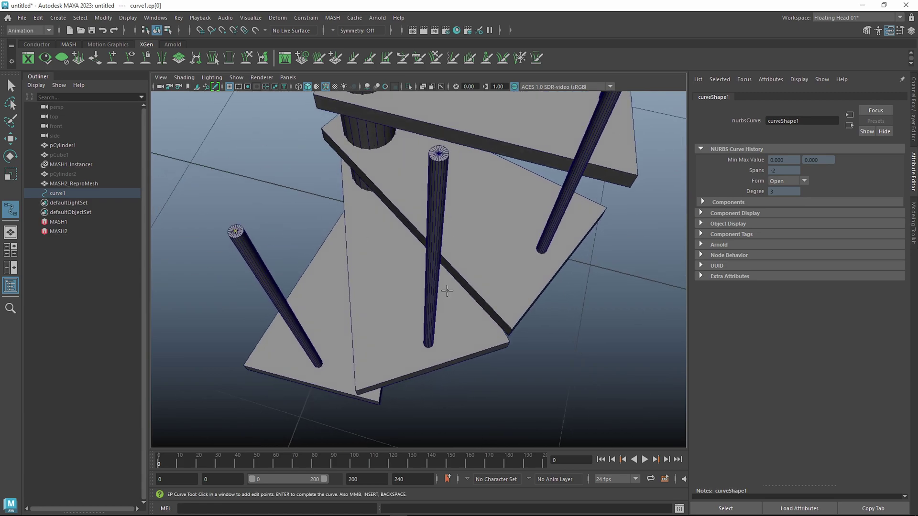
scroll(449, 285, "up", 6)
key("v")
left_click(431, 258)
middle_click_drag(579, 264, 395, 396, "alt")
middle_click_drag(454, 273, 432, 319, "alt")
left_click(403, 325)
left_click_drag(403, 324, 368, 298, "alt")
scroll(478, 273, "up", 1)
middle_click_drag(478, 273, 433, 289, "alt")
scroll(432, 289, "up", 1)
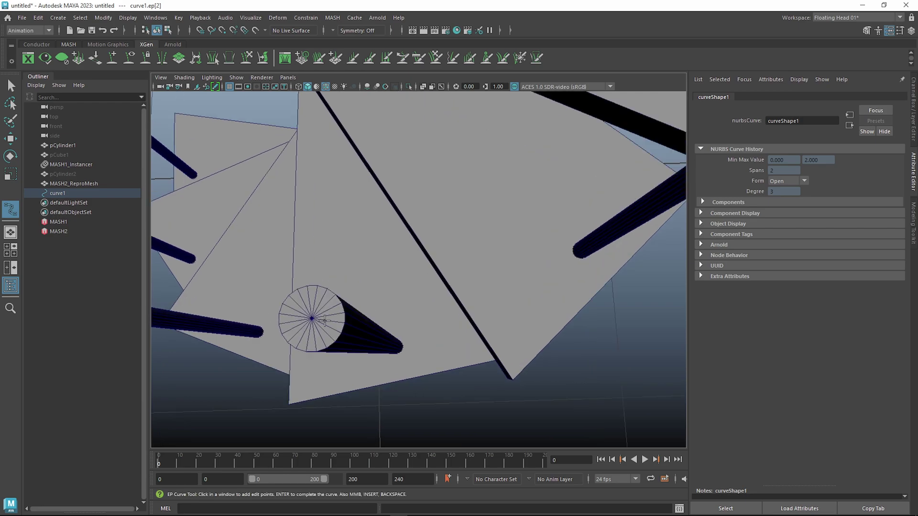
left_click(312, 318)
Step: Continue the EP curve up the stairs through the top centres of the fifth, sixth and seventh posts
middle_click_drag(503, 254, 383, 330, "alt")
right_click_drag(383, 330, 339, 322, "alt")
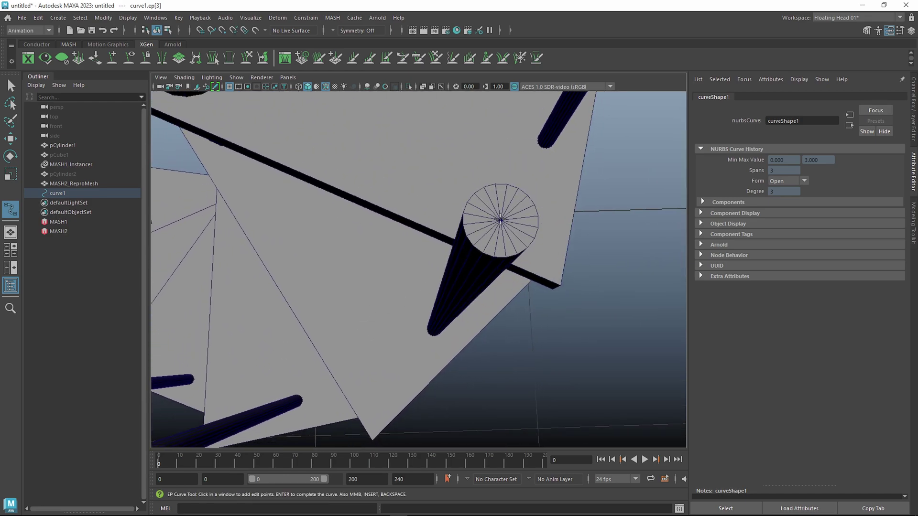
left_click(501, 220)
left_click_drag(501, 220, 432, 309, "alt")
left_click(421, 295)
left_click_drag(485, 176, 479, 320, "alt")
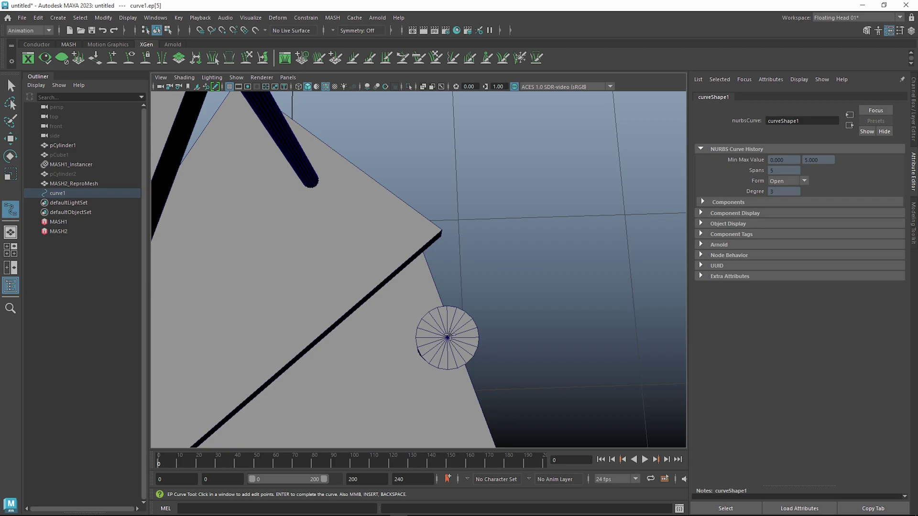
right_click_drag(477, 285, 334, 239, "alt")
middle_click_drag(344, 220, 430, 292, "alt")
scroll(423, 285, "up", 3)
left_click_drag(464, 262, 537, 356, "alt")
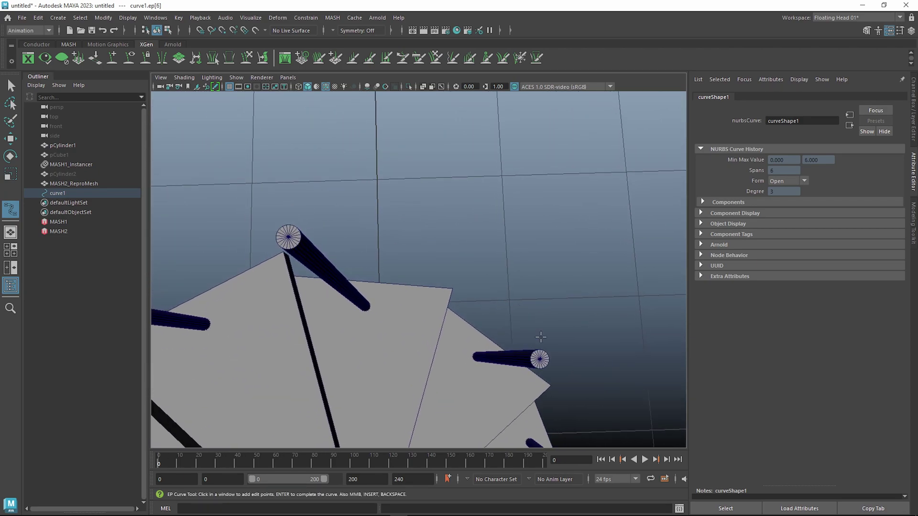
Step: Add curve points snapped to the top centres of the eighth through eleventh posts
key("v")
left_click(539, 359)
left_click(288, 236)
left_click_drag(258, 281, 317, 319, "alt")
left_click(422, 151)
left_click(315, 318)
middle_click_drag(360, 325, 410, 252, "alt")
scroll(410, 249, "up", 3)
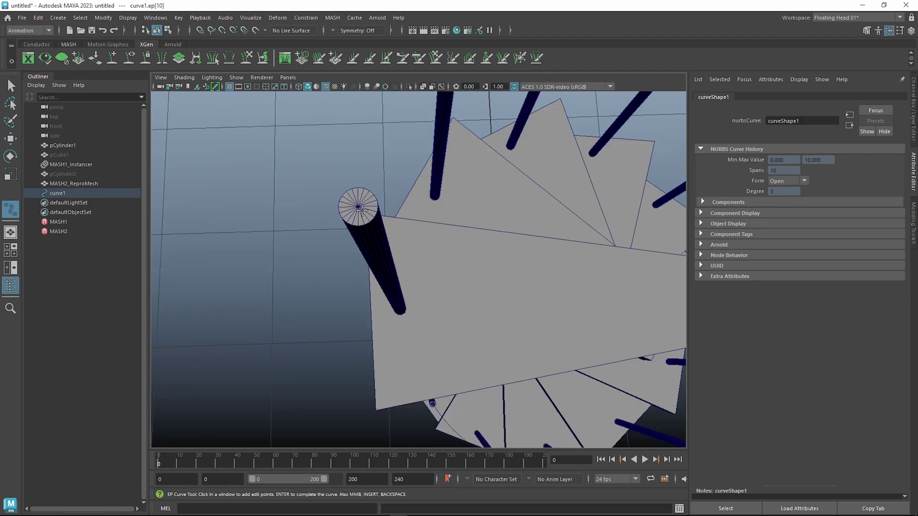
Step: Place the last curve point on the top centre of the highest post and finish the handrail curve
left_click(358, 207)
right_click_drag(358, 207, 420, 287, "alt")
left_click_drag(421, 286, 480, 243, "alt")
left_click_drag(421, 306, 498, 313, "alt")
right_click_drag(499, 311, 468, 310, "alt")
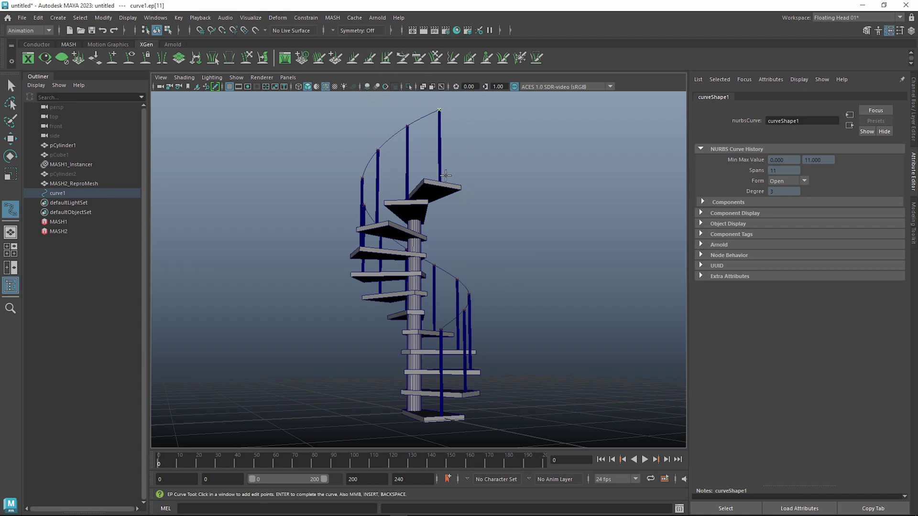
key("e")
left_click_drag(592, 289, 519, 333, "alt")
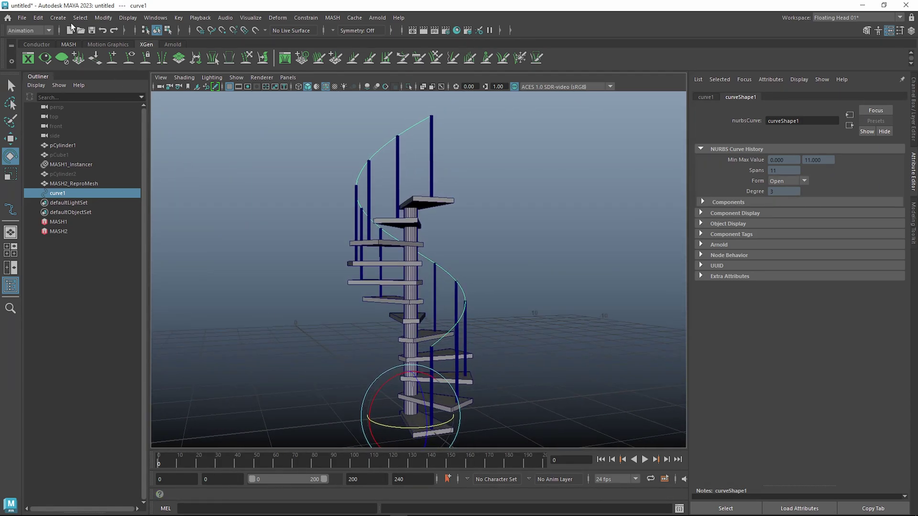
Step: Create a sweep mesh along the handrail curve and give it the Rectangle profile
left_click(58, 18)
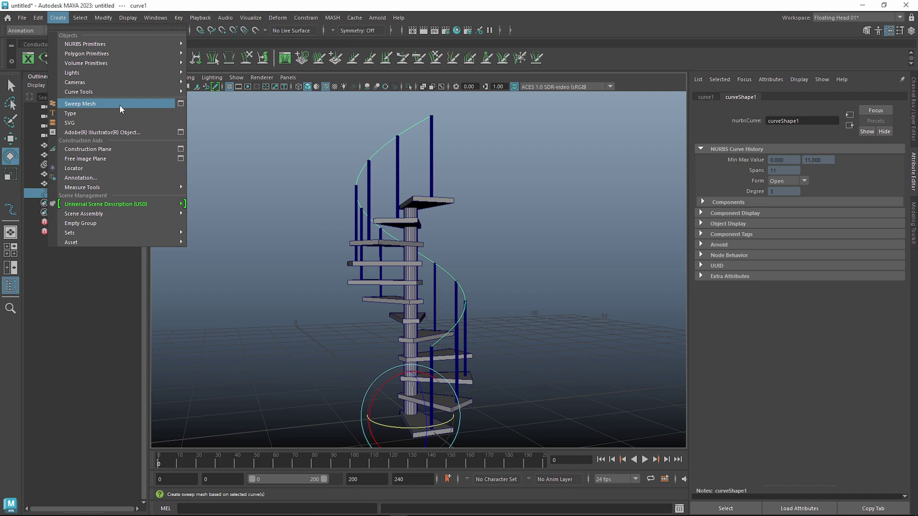
left_click(92, 106)
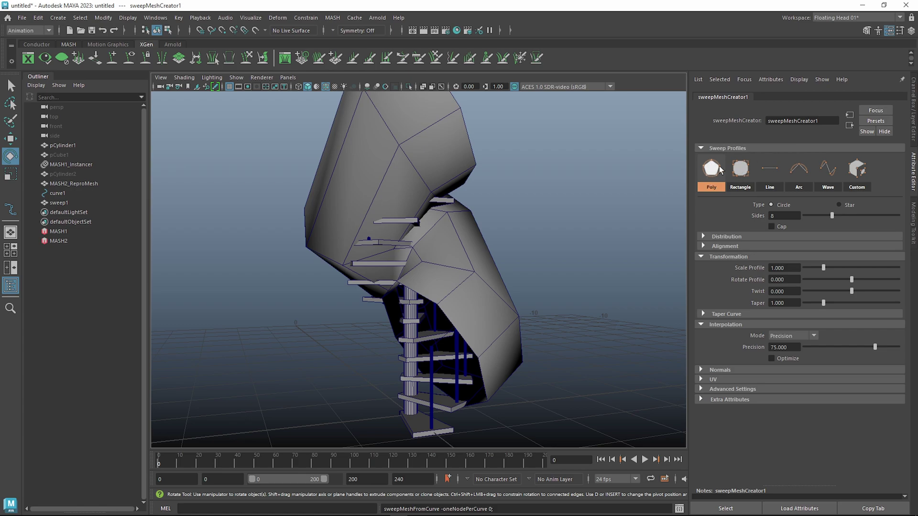
left_click(749, 175)
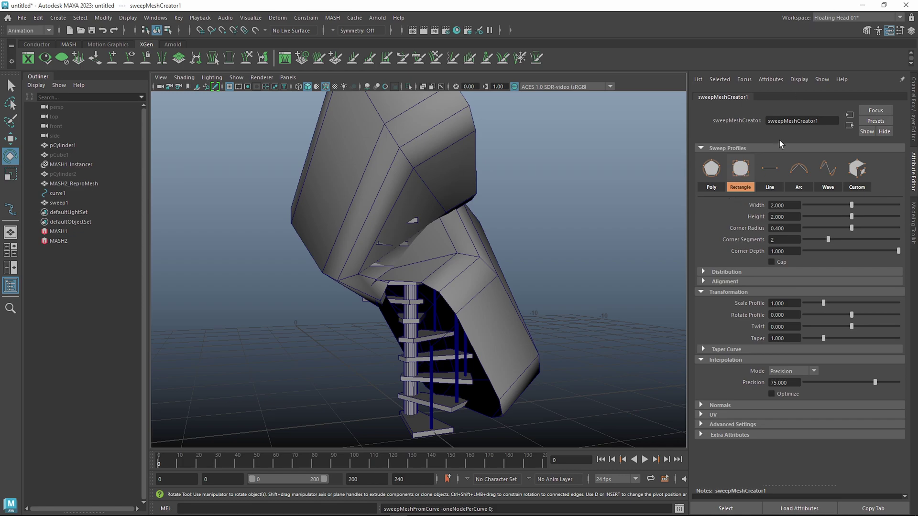
Step: Try a width and height of 0.2 for the handrail sweep's rectangular profile
left_click(788, 206)
type("0.2")
key("Return")
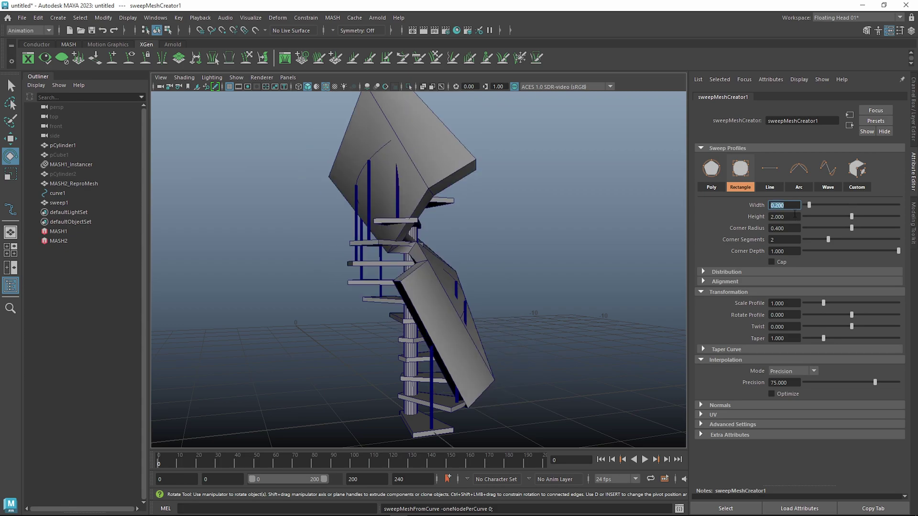
left_click(791, 217)
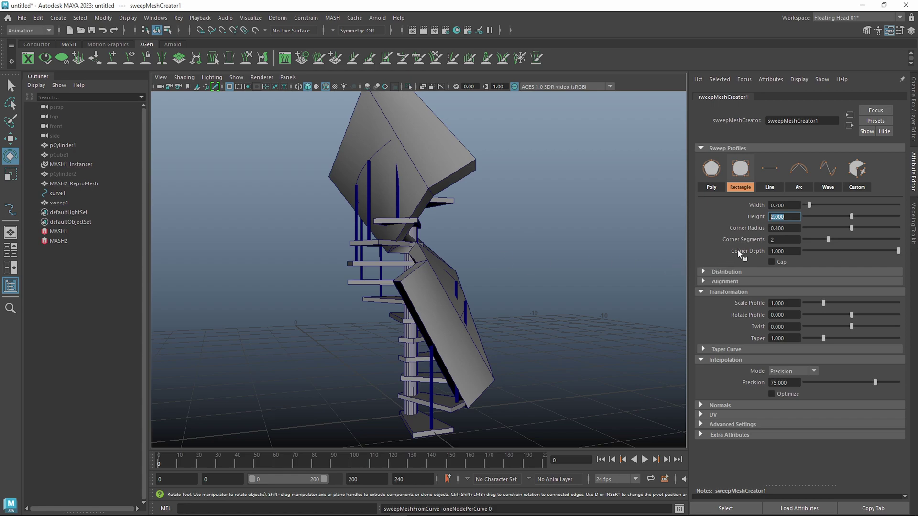
type("0.2")
key("Return")
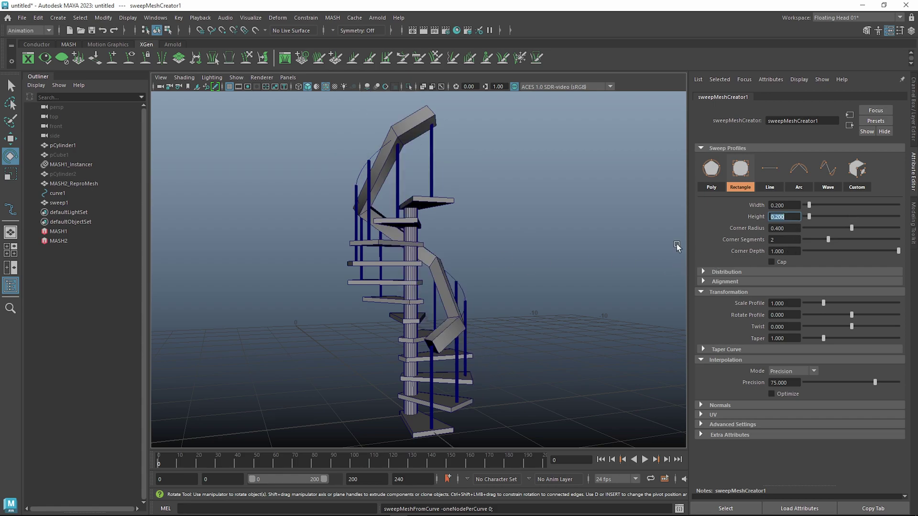
Step: Set the handrail sweep's rectangular profile to a width of 0.06 and a height of 0.02
scroll(554, 332, "up", 5)
left_click_drag(545, 364, 483, 308, "alt")
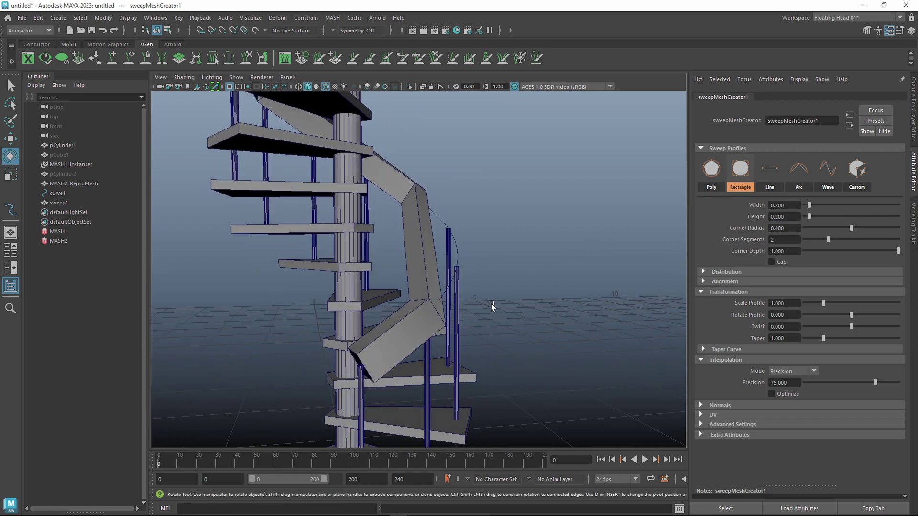
right_click_drag(484, 307, 609, 308, "alt")
middle_click_drag(609, 308, 620, 238, "alt")
scroll(558, 281, "up", 6)
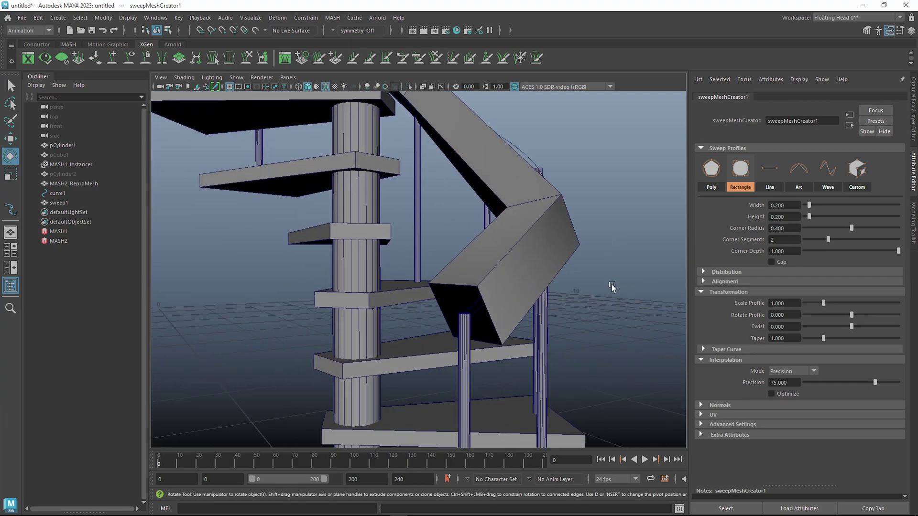
left_click(794, 204)
type(".0")
key("Return")
left_click(792, 216)
type(".02")
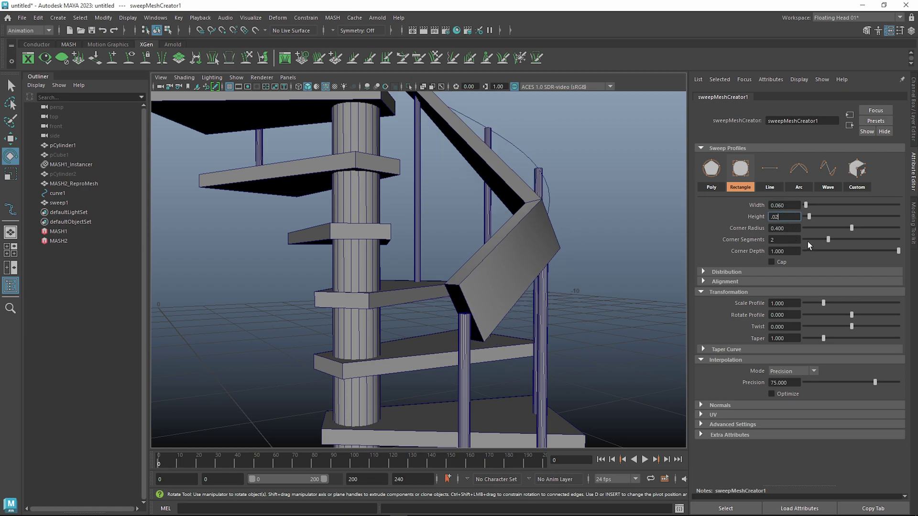
key("Return")
Step: Raise the handrail sweep's interpolation precision to about 99 so the rail follows the curve smoothly
left_click_drag(680, 240, 531, 243, "alt")
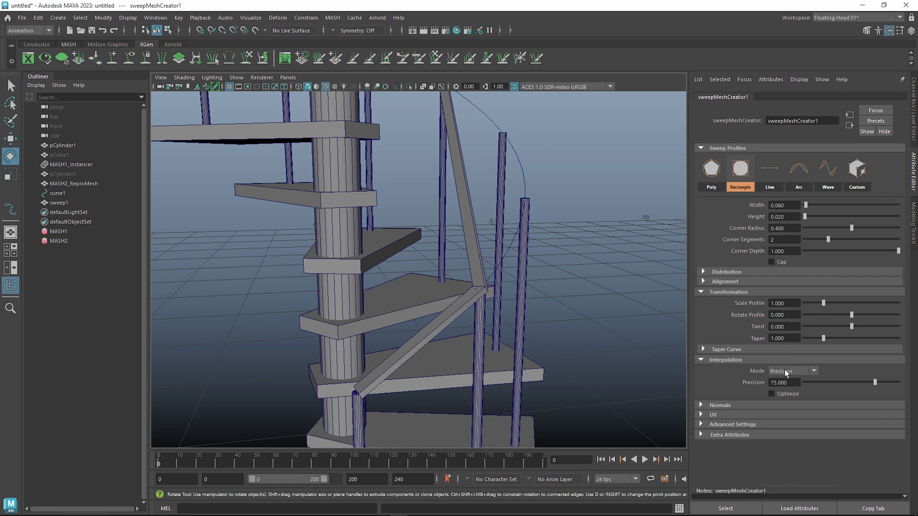
right_click_drag(507, 263, 478, 202, "alt")
middle_click_drag(494, 230, 503, 308, "alt")
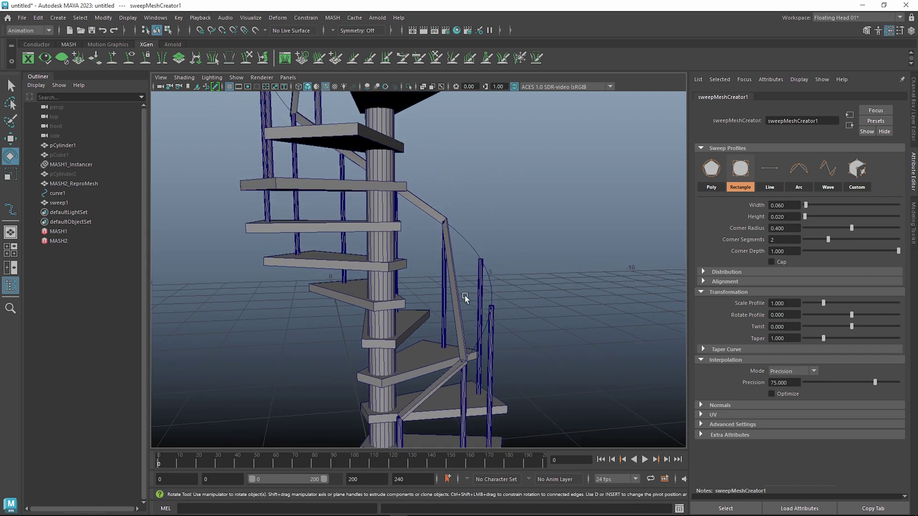
left_click_drag(497, 167, 529, 181, "alt")
middle_click_drag(524, 302, 512, 250, "alt")
scroll(512, 251, "up", 2)
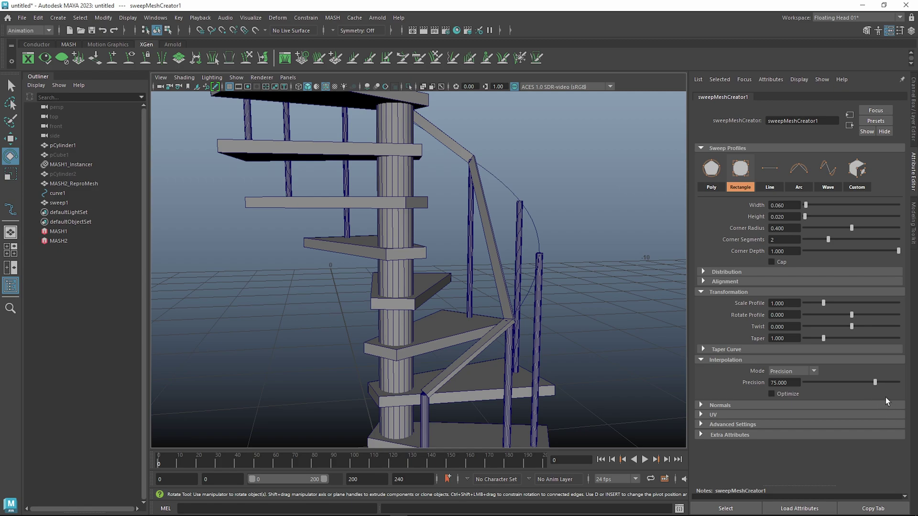
left_click_drag(876, 381, 890, 384)
left_click_drag(529, 217, 524, 216, "alt")
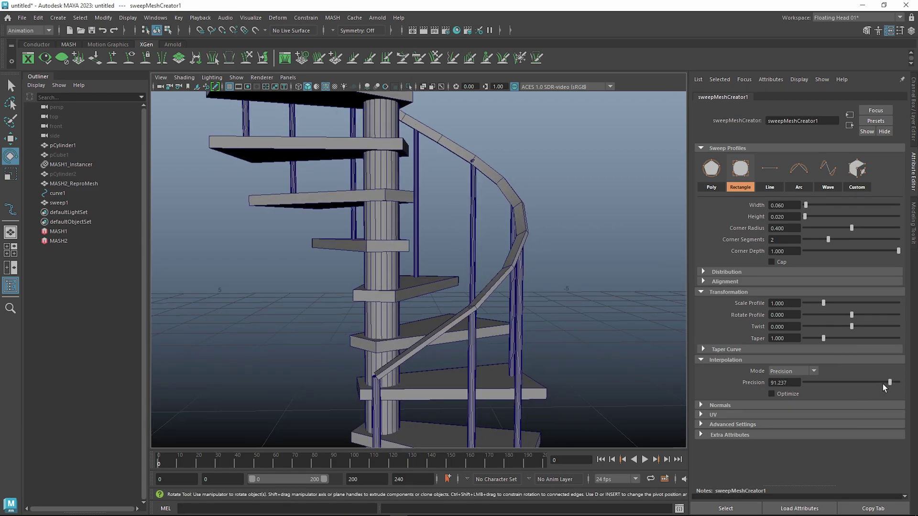
left_click_drag(889, 382, 891, 383)
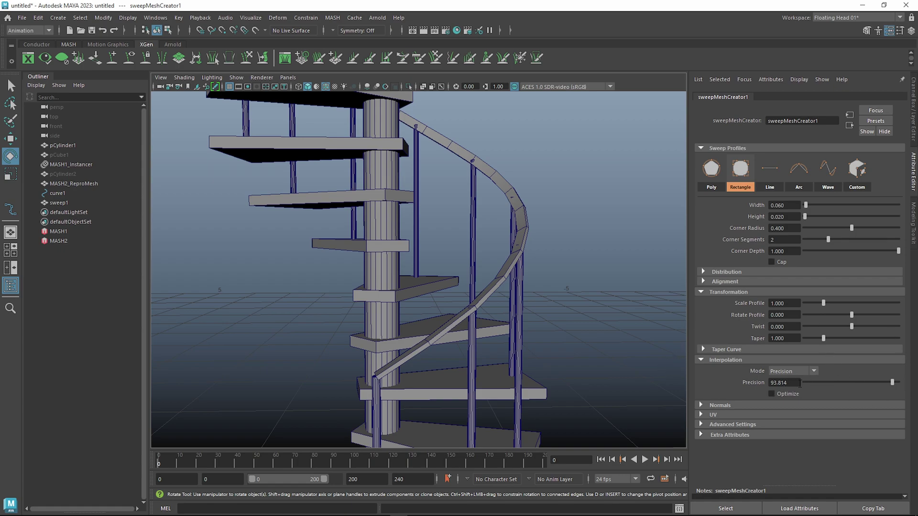
left_click_drag(781, 380, 900, 387, "ctrl")
left_click_drag(547, 215, 586, 218, "alt")
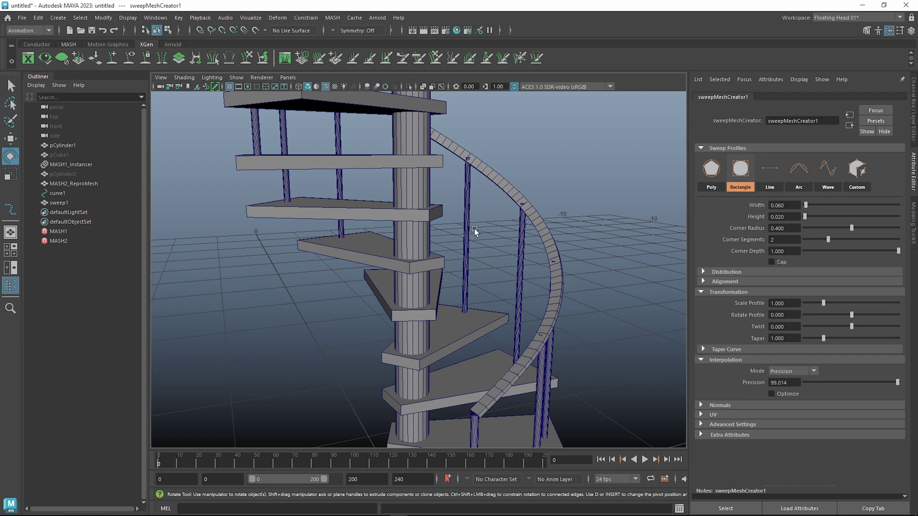
left_click_drag(437, 239, 475, 228, "alt")
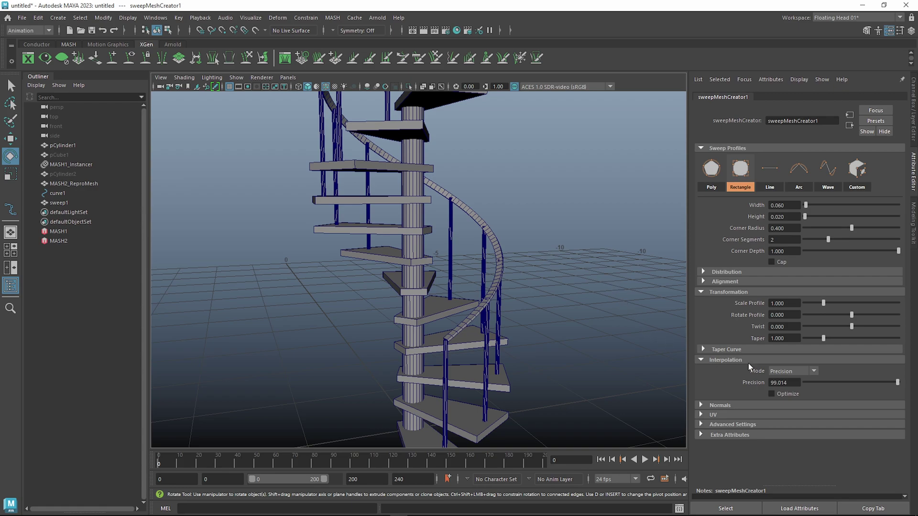
Step: Try the Optimize option for the handrail sweep's interpolation
left_click(792, 385)
left_click(780, 395)
left_click_drag(528, 275, 510, 274, "alt")
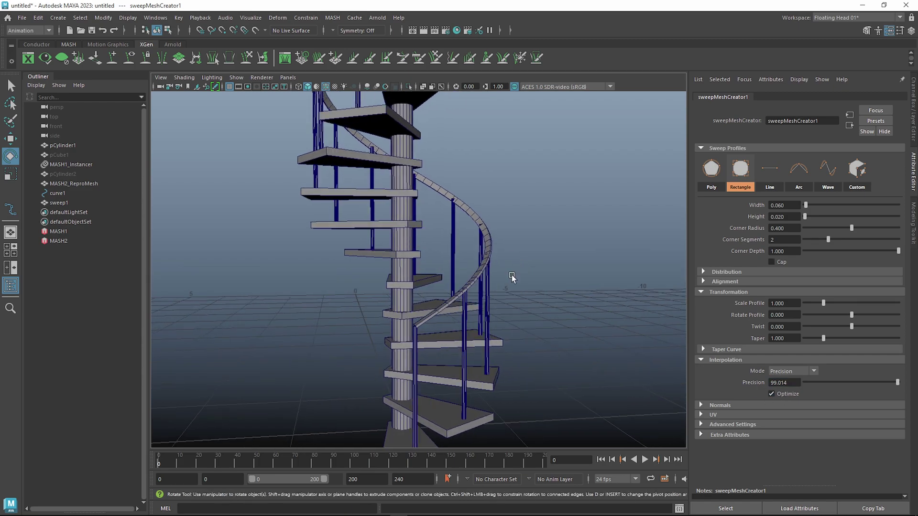
right_click_drag(510, 275, 596, 313, "alt")
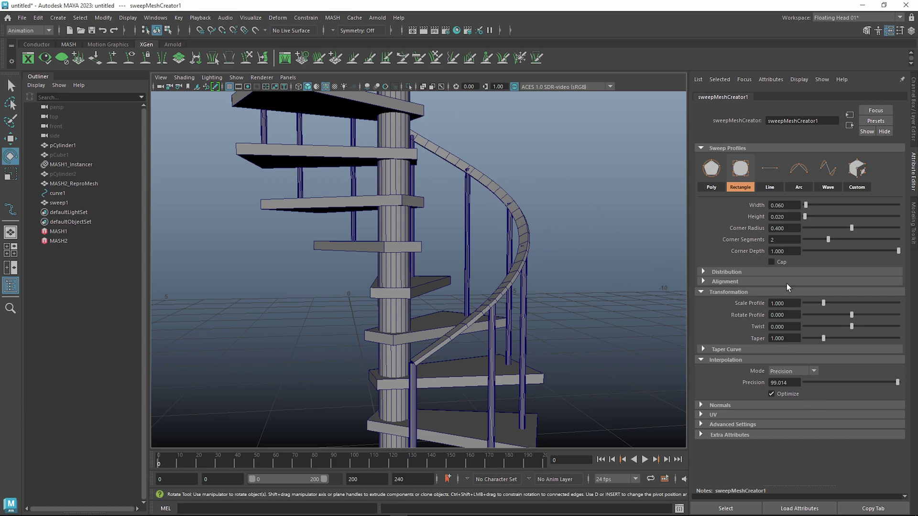
left_click(790, 394)
Step: Try a corner radius of 0.001 on the handrail's rectangular profile and inspect the rail's lower end
left_click_drag(590, 256, 571, 213, "alt")
right_click_drag(574, 215, 663, 234, "alt")
middle_click_drag(552, 299, 638, 247, "alt")
right_click_drag(560, 308, 617, 297, "alt")
middle_click_drag(617, 292, 574, 321, "alt")
left_click_drag(574, 322, 593, 332, "alt")
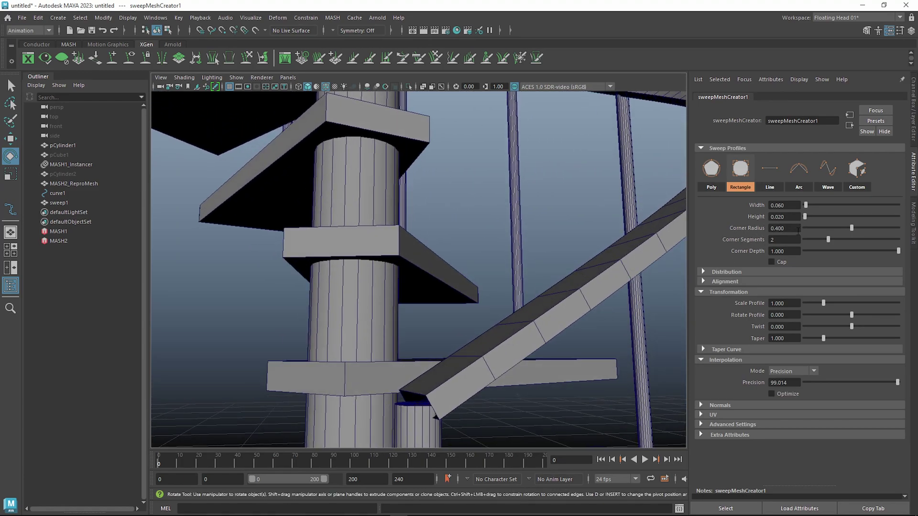
mouse_move(789, 228)
left_mouse_down("ctrl")
mouse_move(760, 228)
mouse_move(789, 227)
left_mouse_up("ctrl")
left_click(789, 226)
type(".001")
key("Return")
left_click_drag(542, 346, 581, 332, "alt")
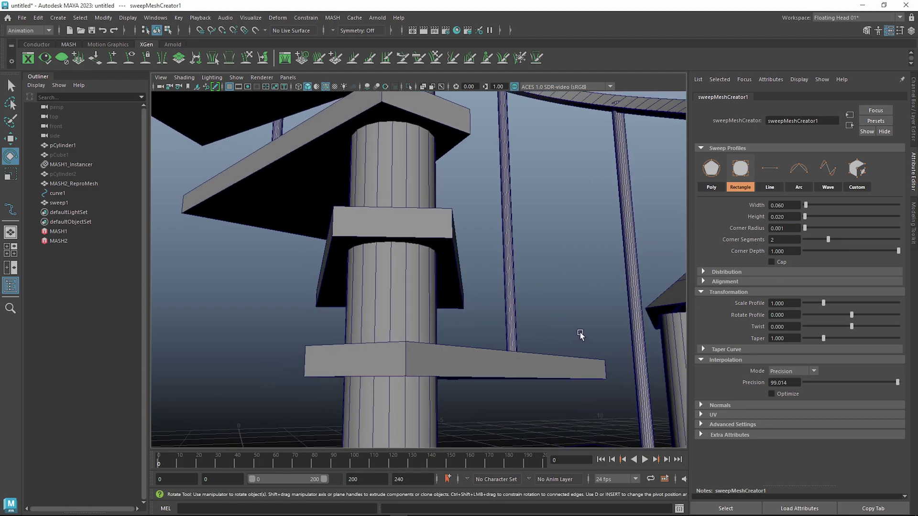
middle_click_drag(580, 332, 533, 335, "alt")
right_click_drag(533, 334, 586, 340, "alt")
Step: Try a corner radius of 0.005 on the handrail profile and settle on 0.003
left_click(782, 228)
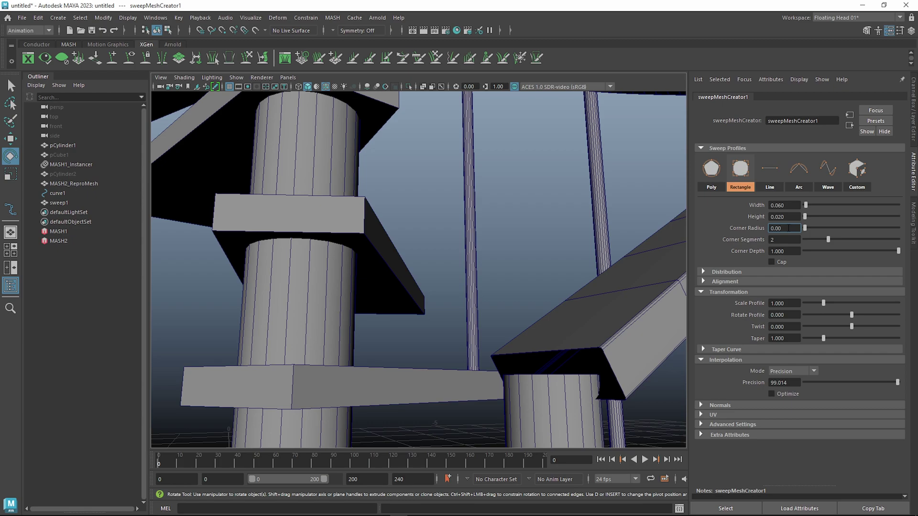
type("5")
key("Return")
left_click(786, 228)
key("Return")
left_click(793, 230)
key("BackSpace")
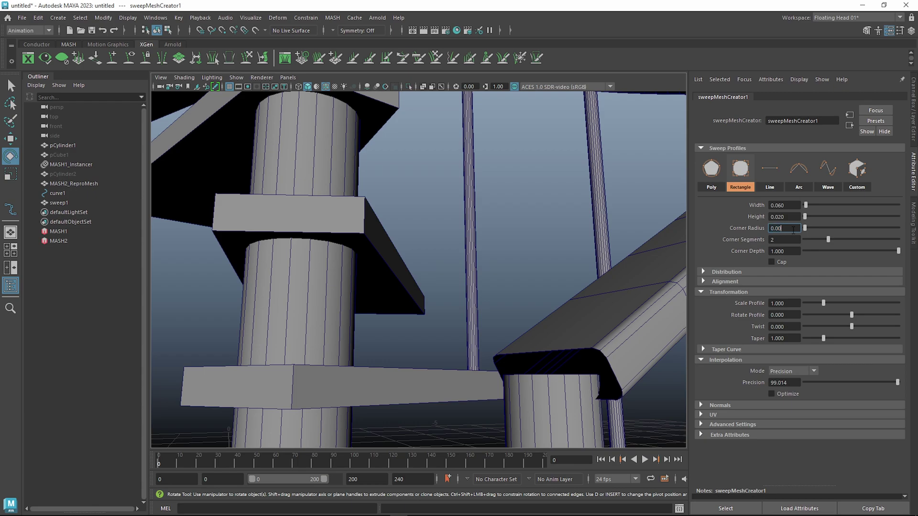
key("Return")
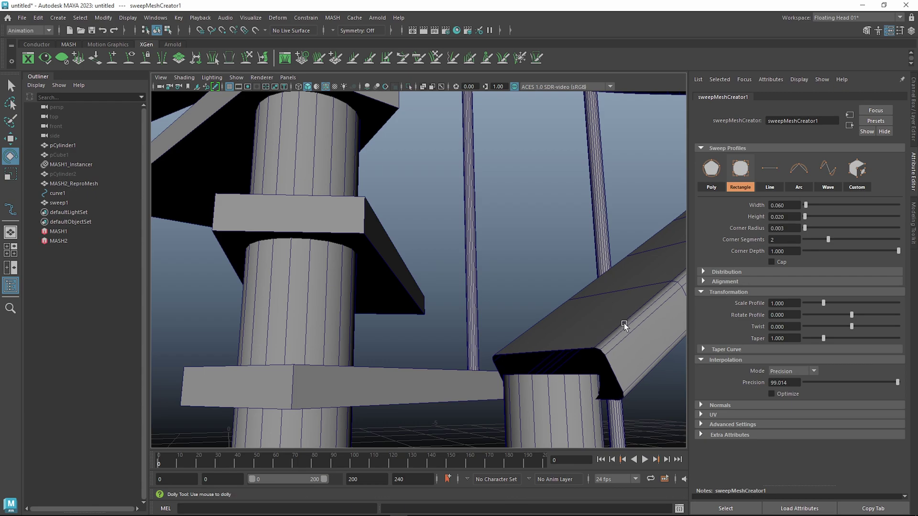
Step: Cap the open ends of the handrail sweep and check its lower end
right_click_drag(624, 324, 613, 319, "alt")
middle_click_drag(614, 319, 571, 348, "alt")
left_click_drag(603, 343, 612, 345, "alt")
middle_click_drag(612, 346, 584, 347, "alt")
right_click_drag(583, 348, 522, 221, "alt")
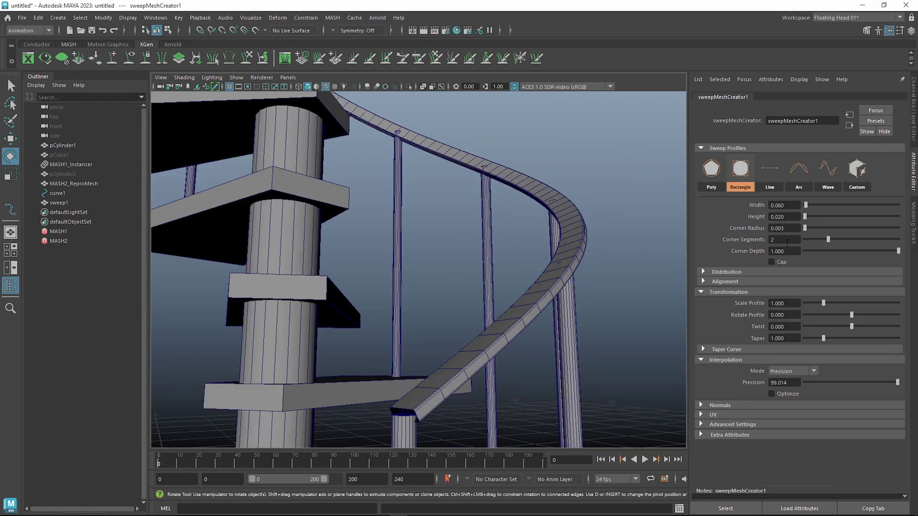
left_click(774, 264)
left_click_drag(550, 383, 610, 318, "alt")
left_click_drag(673, 170, 621, 199, "alt")
left_click(621, 200)
left_click_drag(656, 273, 599, 316, "alt")
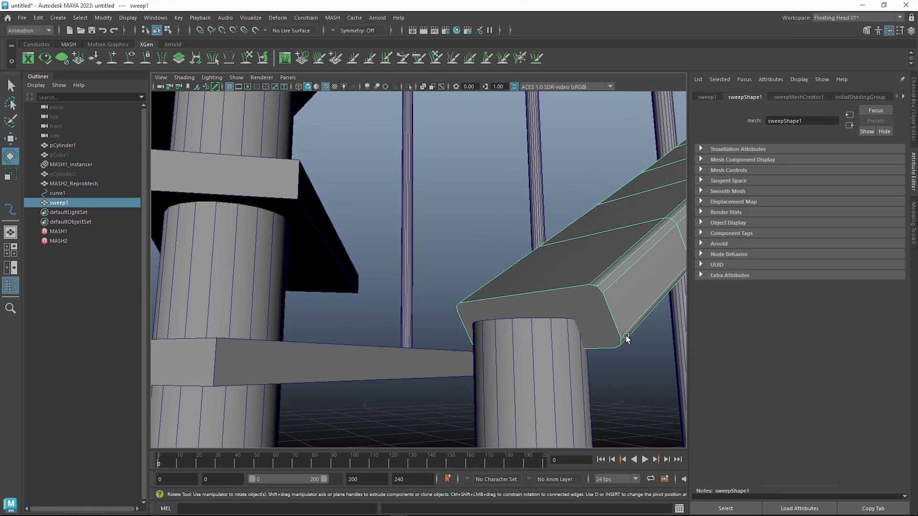
Step: Display the handrail curve's control vertices, using wireframe display to reach the curve inside the rail, and restore shaded display
scroll(593, 318, "down", 5)
left_click_drag(593, 177, 406, 288, "alt")
scroll(541, 295, "up", 2)
key("4")
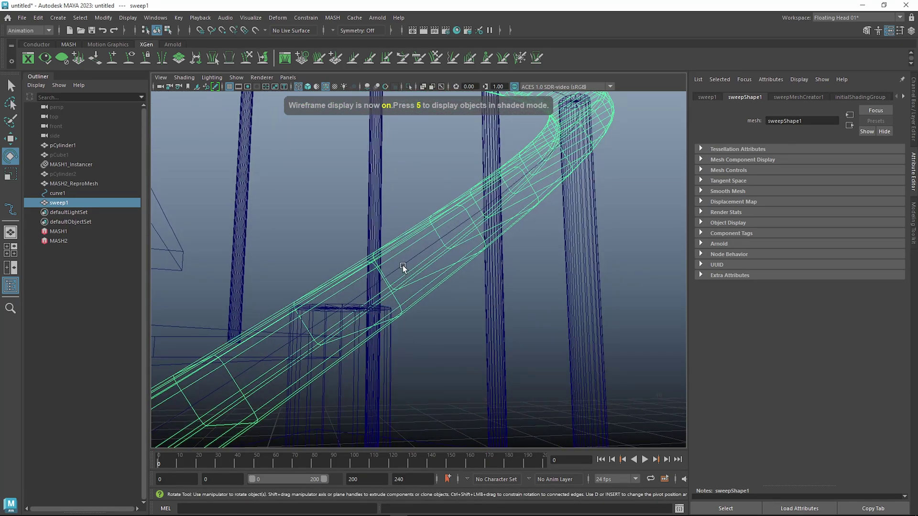
left_click(402, 265)
right_click_drag(404, 266, 375, 267)
scroll(419, 289, "down", 8)
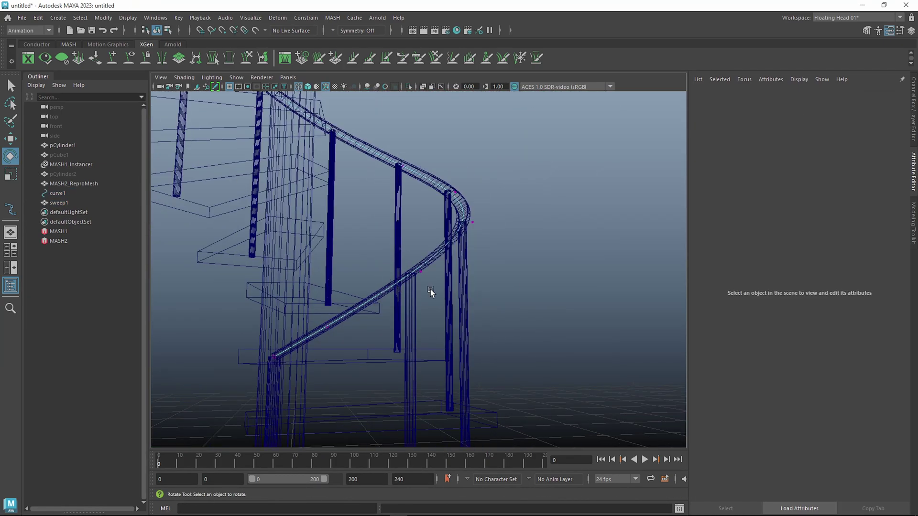
key("5")
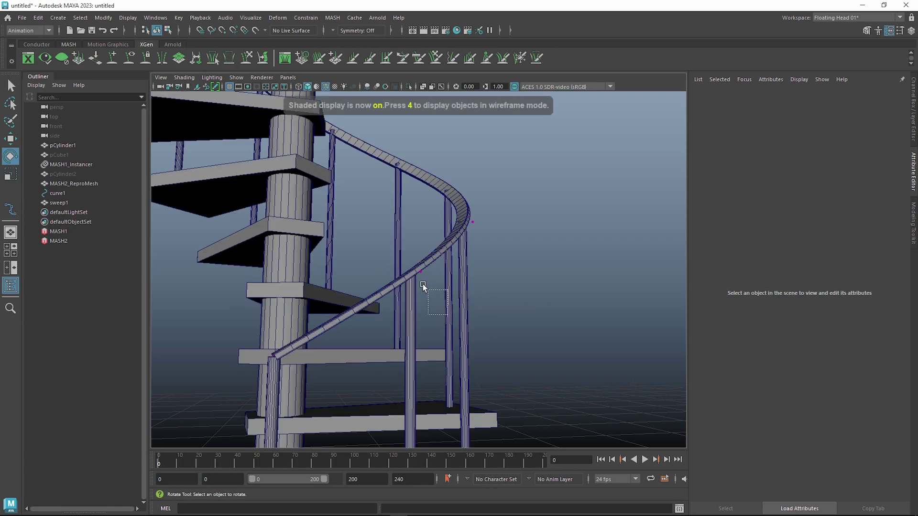
Step: Try raising the handrail curve's control vertex above the second-lowest post
left_click_drag(428, 290, 410, 260)
left_click_drag(471, 290, 422, 301, "alt")
key("w")
middle_click_drag(403, 287, 484, 317, "alt")
left_click_drag(402, 281, 401, 230)
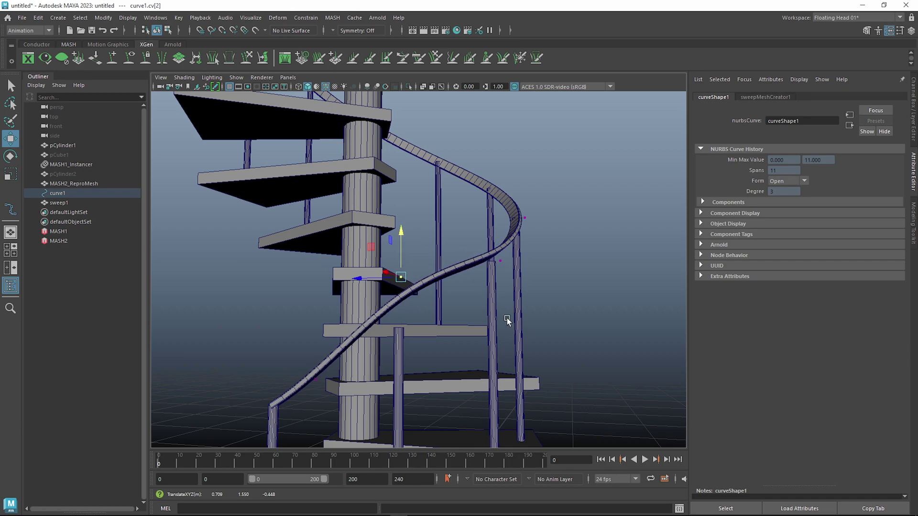
Step: Return the handrail curve to object mode and review the whole staircase
left_click_drag(454, 218, 565, 297, "alt")
right_click_drag(566, 295, 492, 314, "alt")
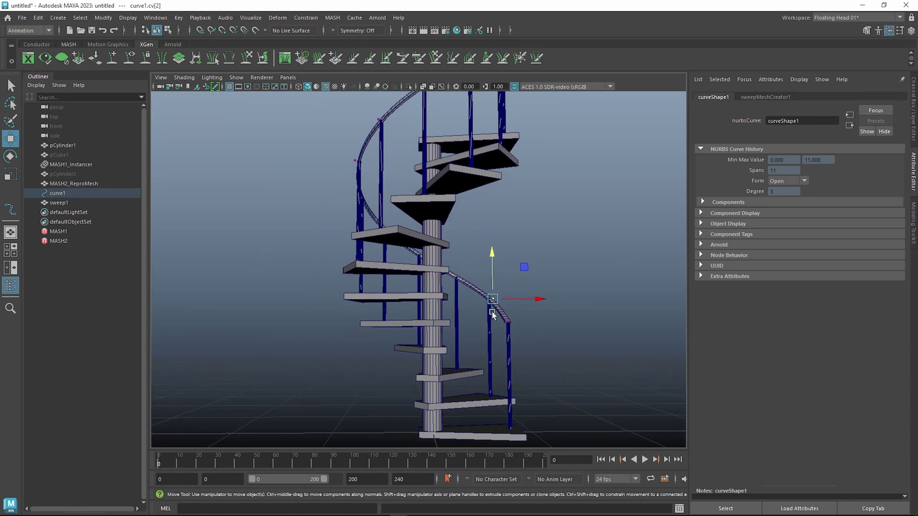
middle_click_drag(453, 318, 445, 311, "alt")
scroll(494, 295, "down", 4)
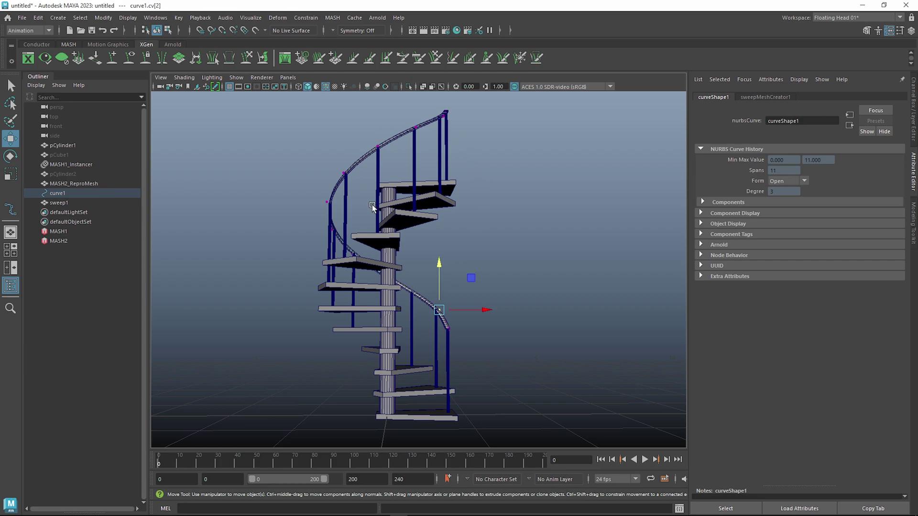
right_click_drag(424, 306, 452, 240)
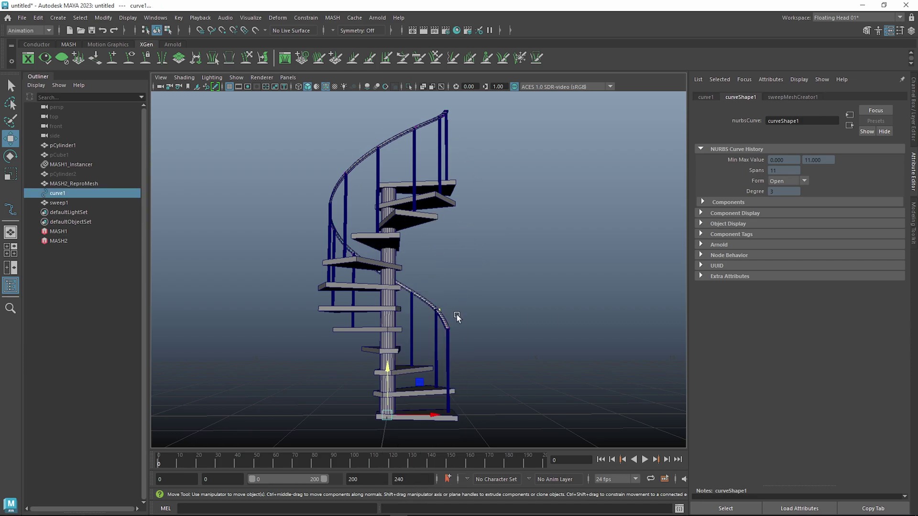
left_click(454, 310)
left_click_drag(536, 328, 541, 330, "alt")
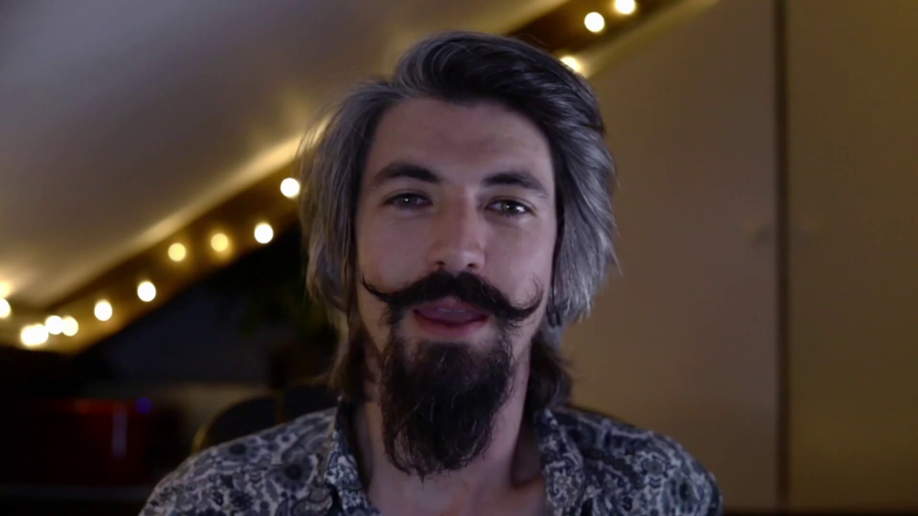